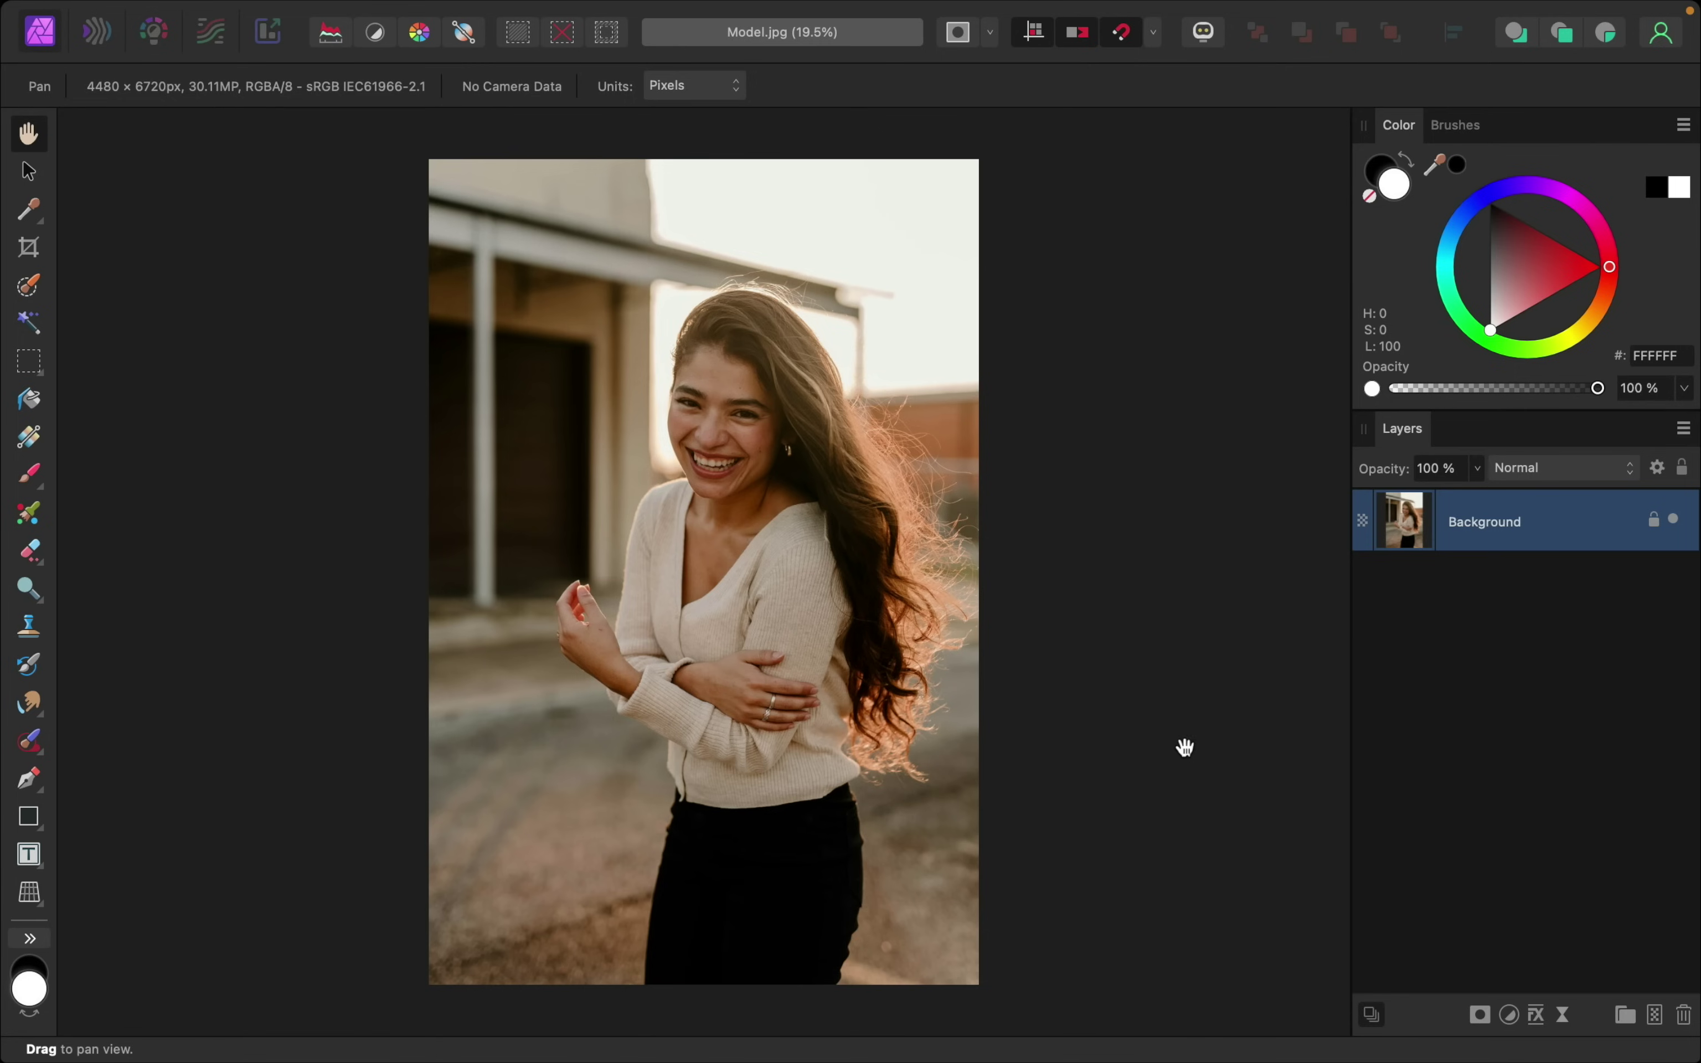
- Add a Curves adjustment layer with the master curve bowed up to strongly brighten the portrait
{"action": "left_click", "coordinate": [1508, 1014]}
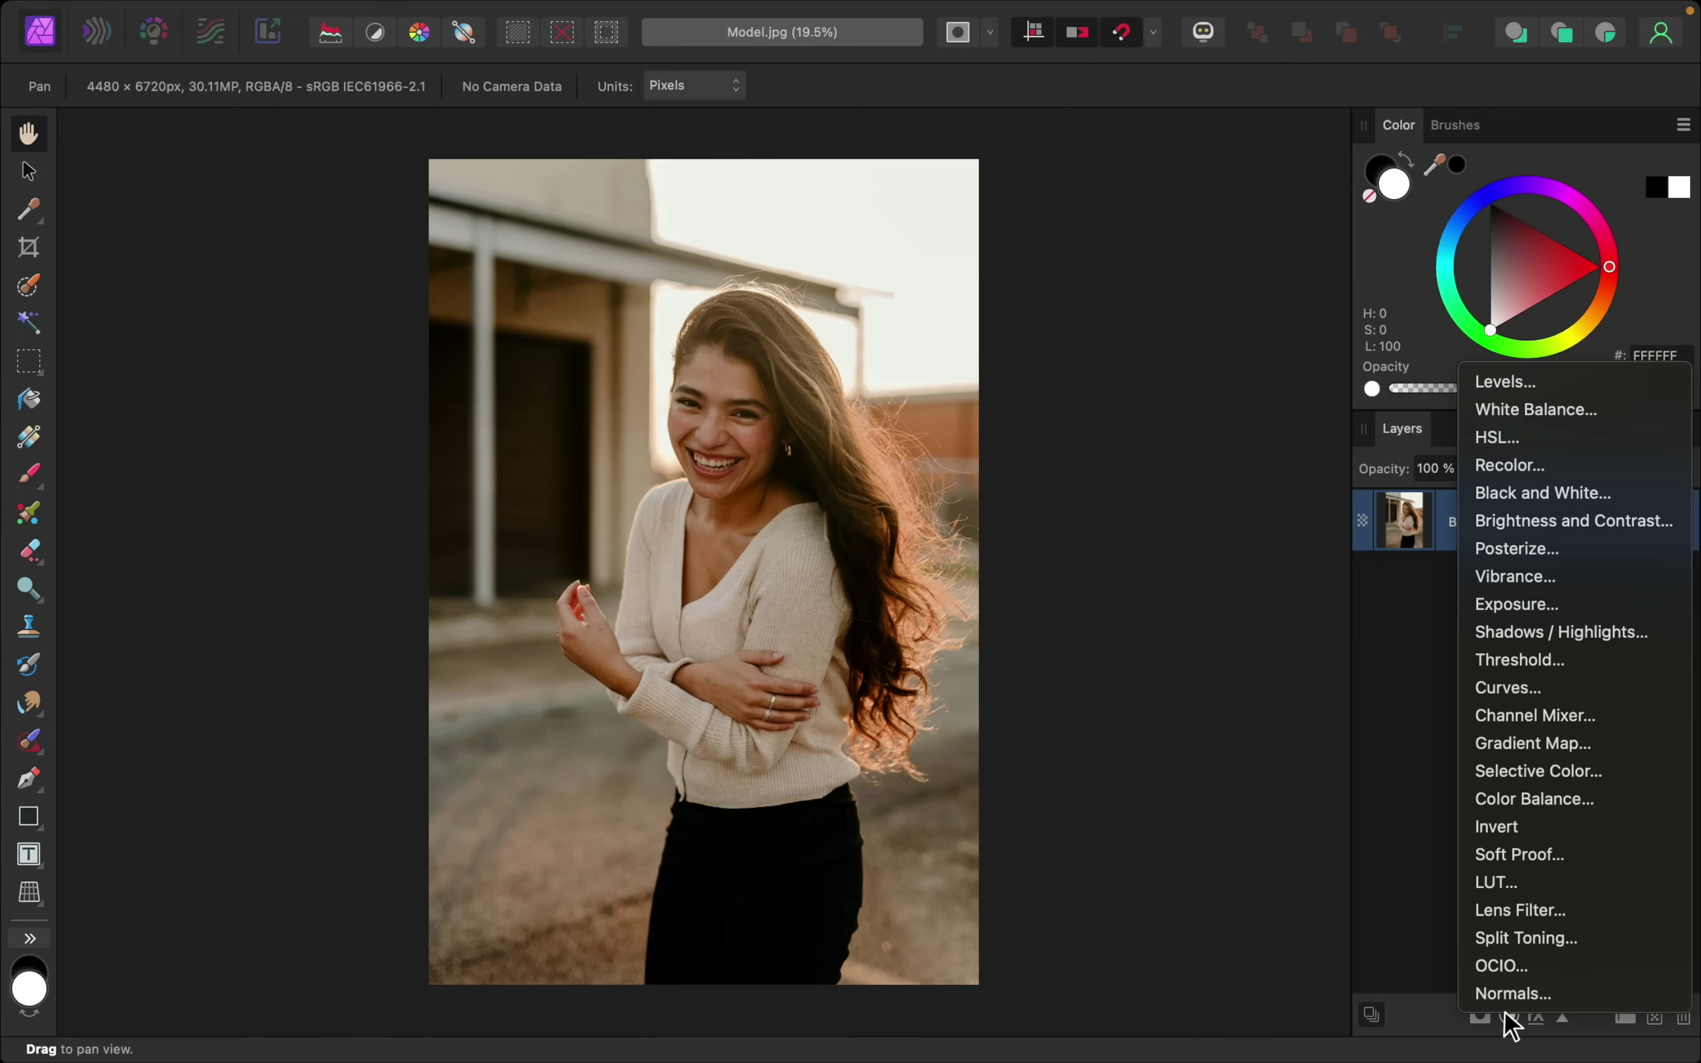
{"action": "left_click", "coordinate": [1566, 695]}
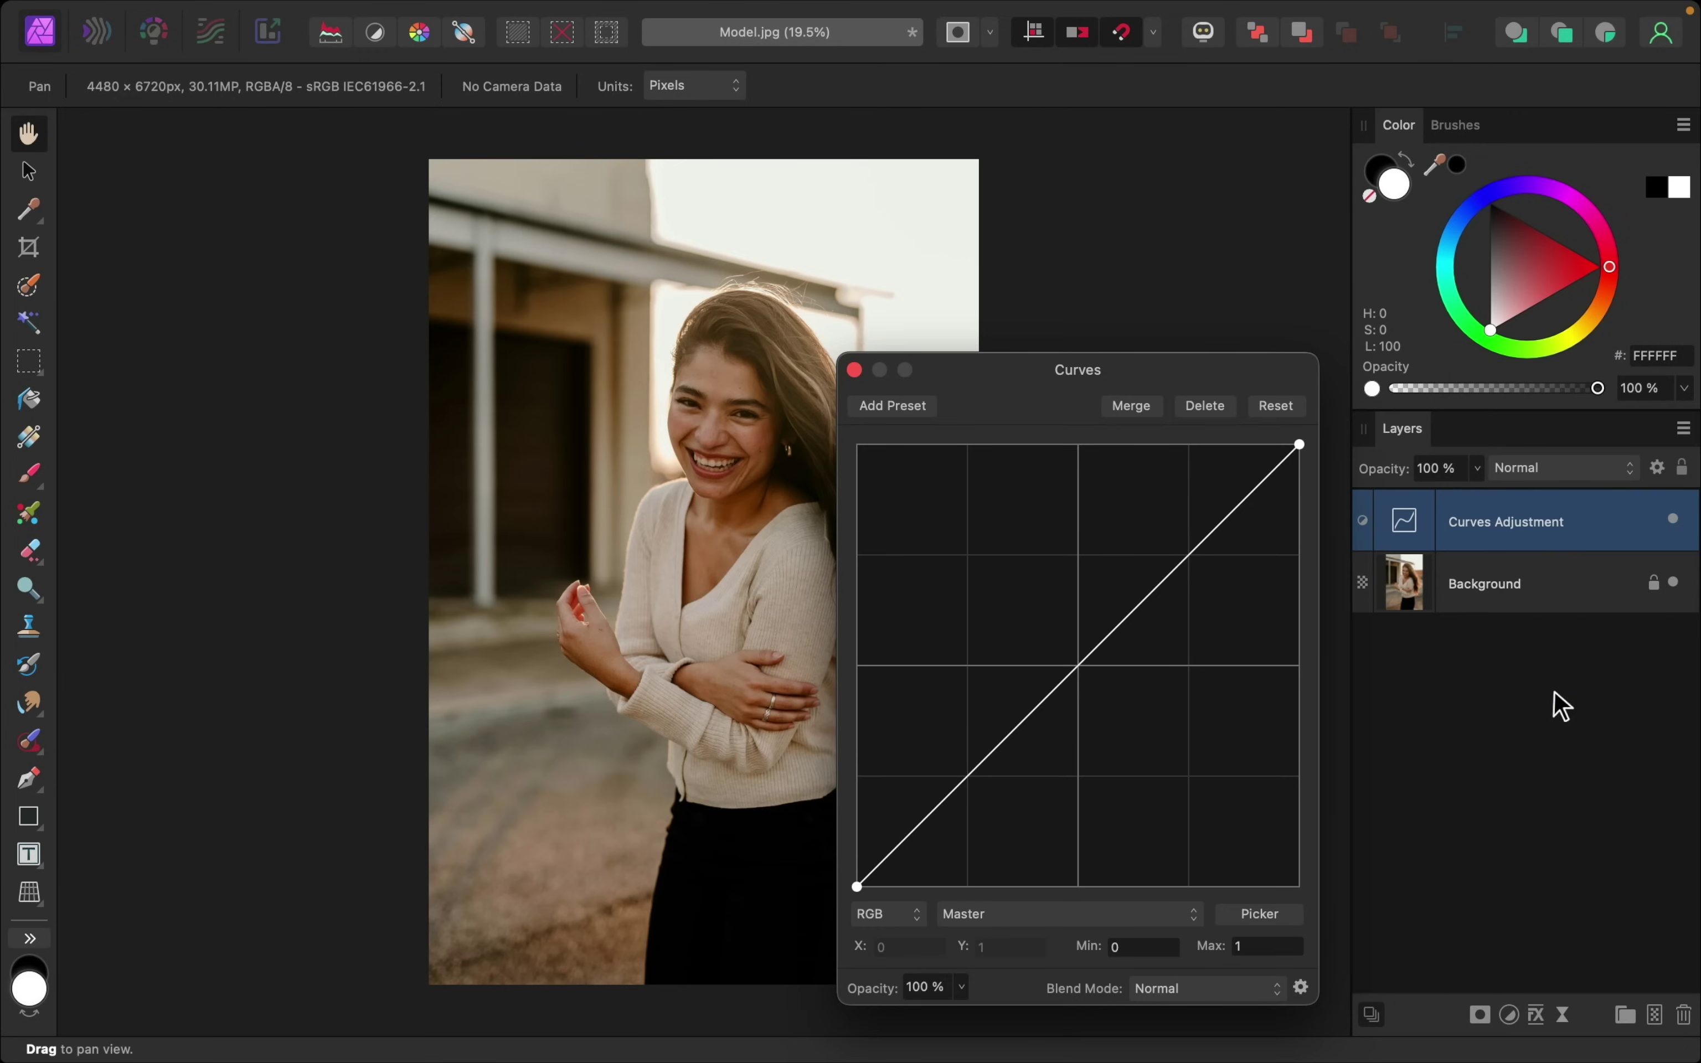
{"action": "left_click_drag", "start_coordinate": [1081, 665], "coordinate": [1025, 573]}
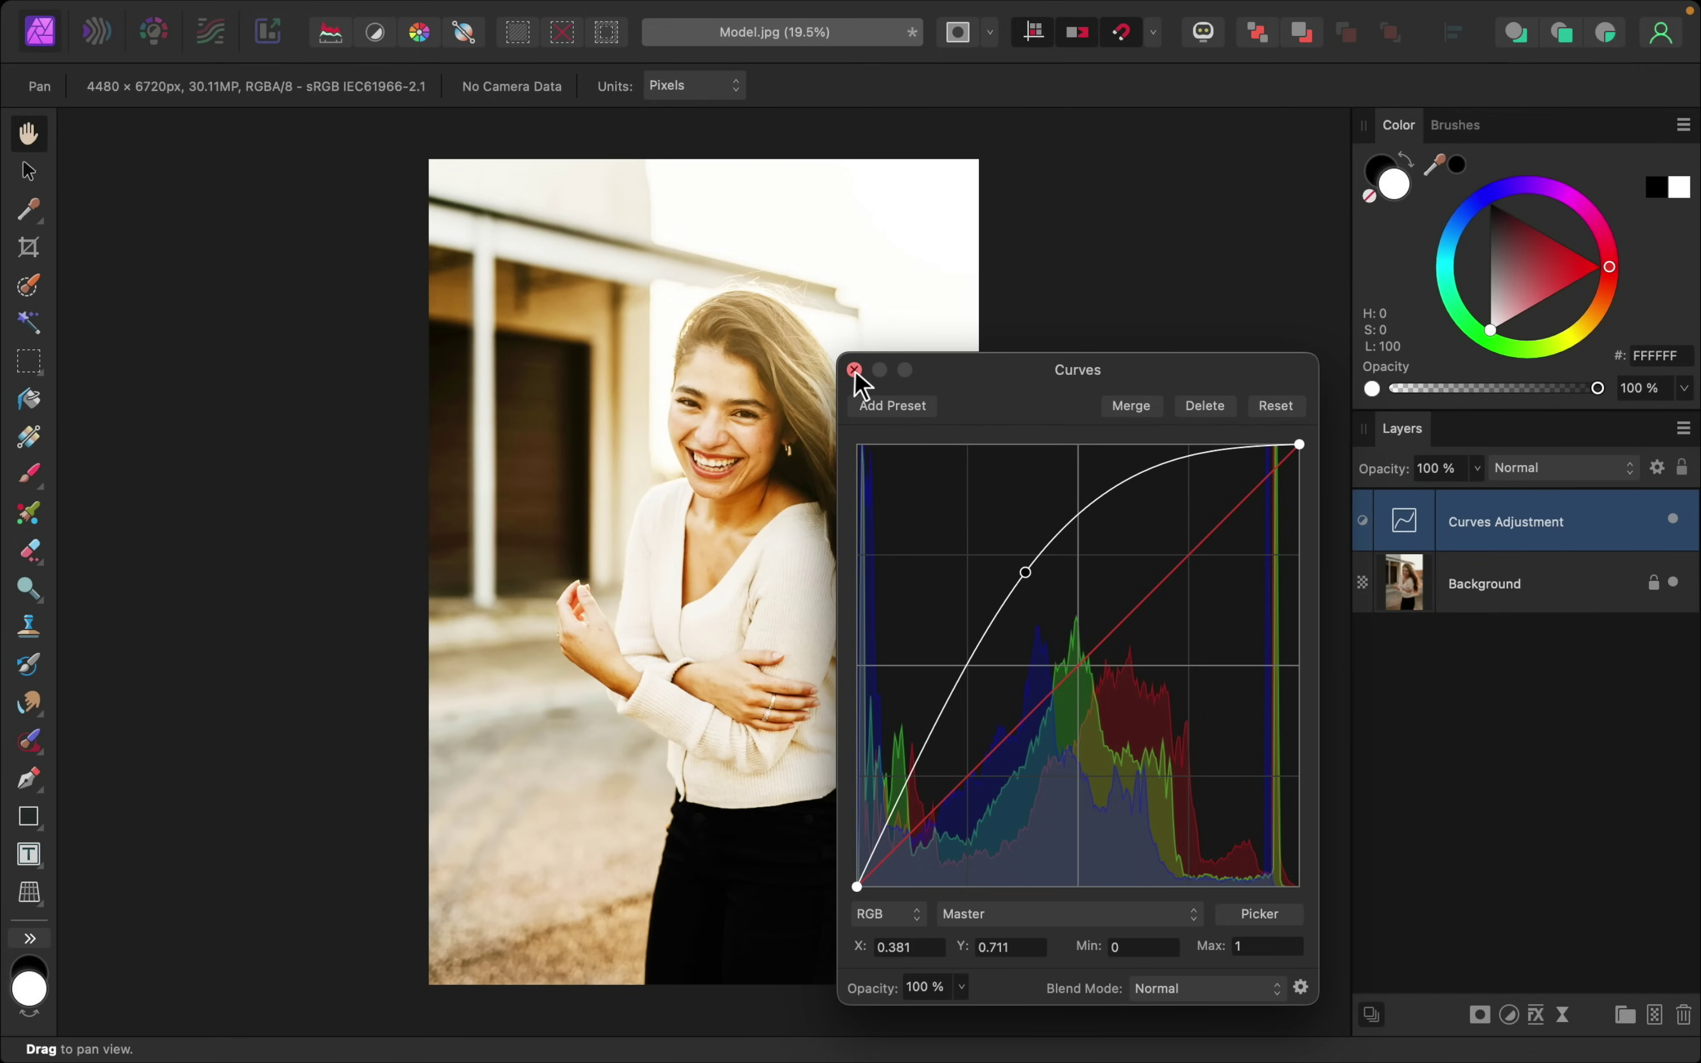
{"action": "left_click", "coordinate": [855, 370]}
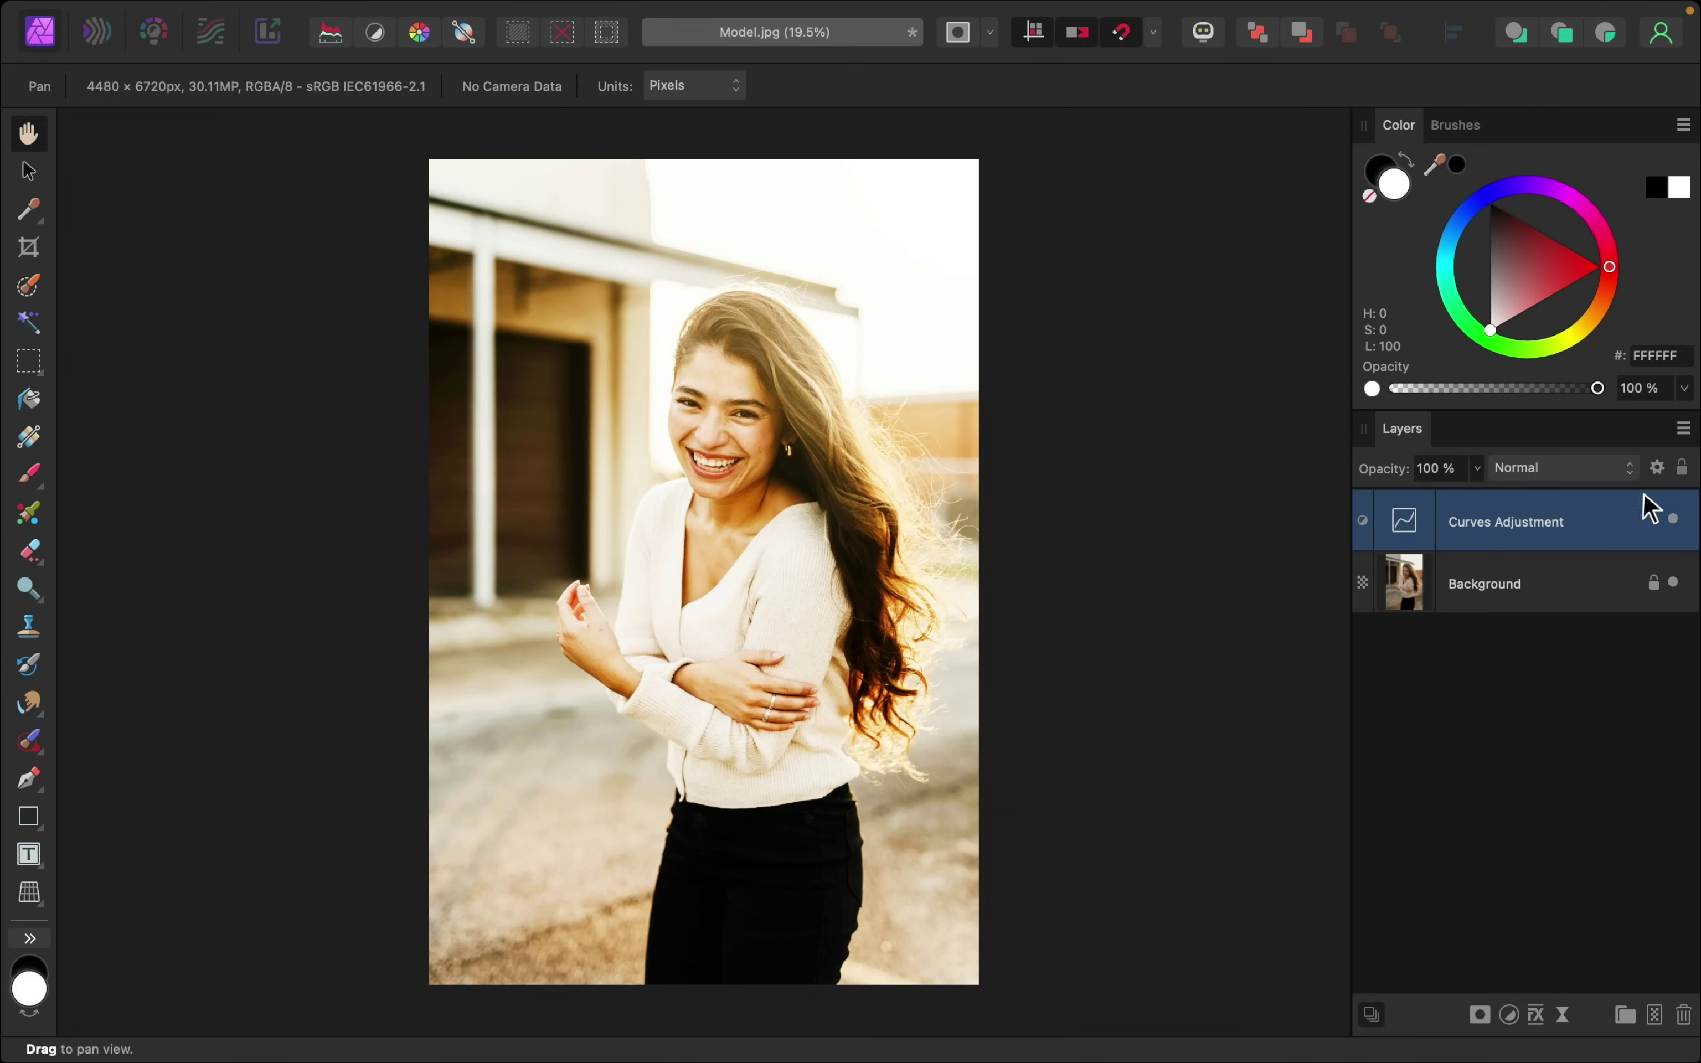
- Set the Curves layer's Underlying Composition blend range node to 0% out and 26% in
{"action": "left_click", "coordinate": [1657, 469]}
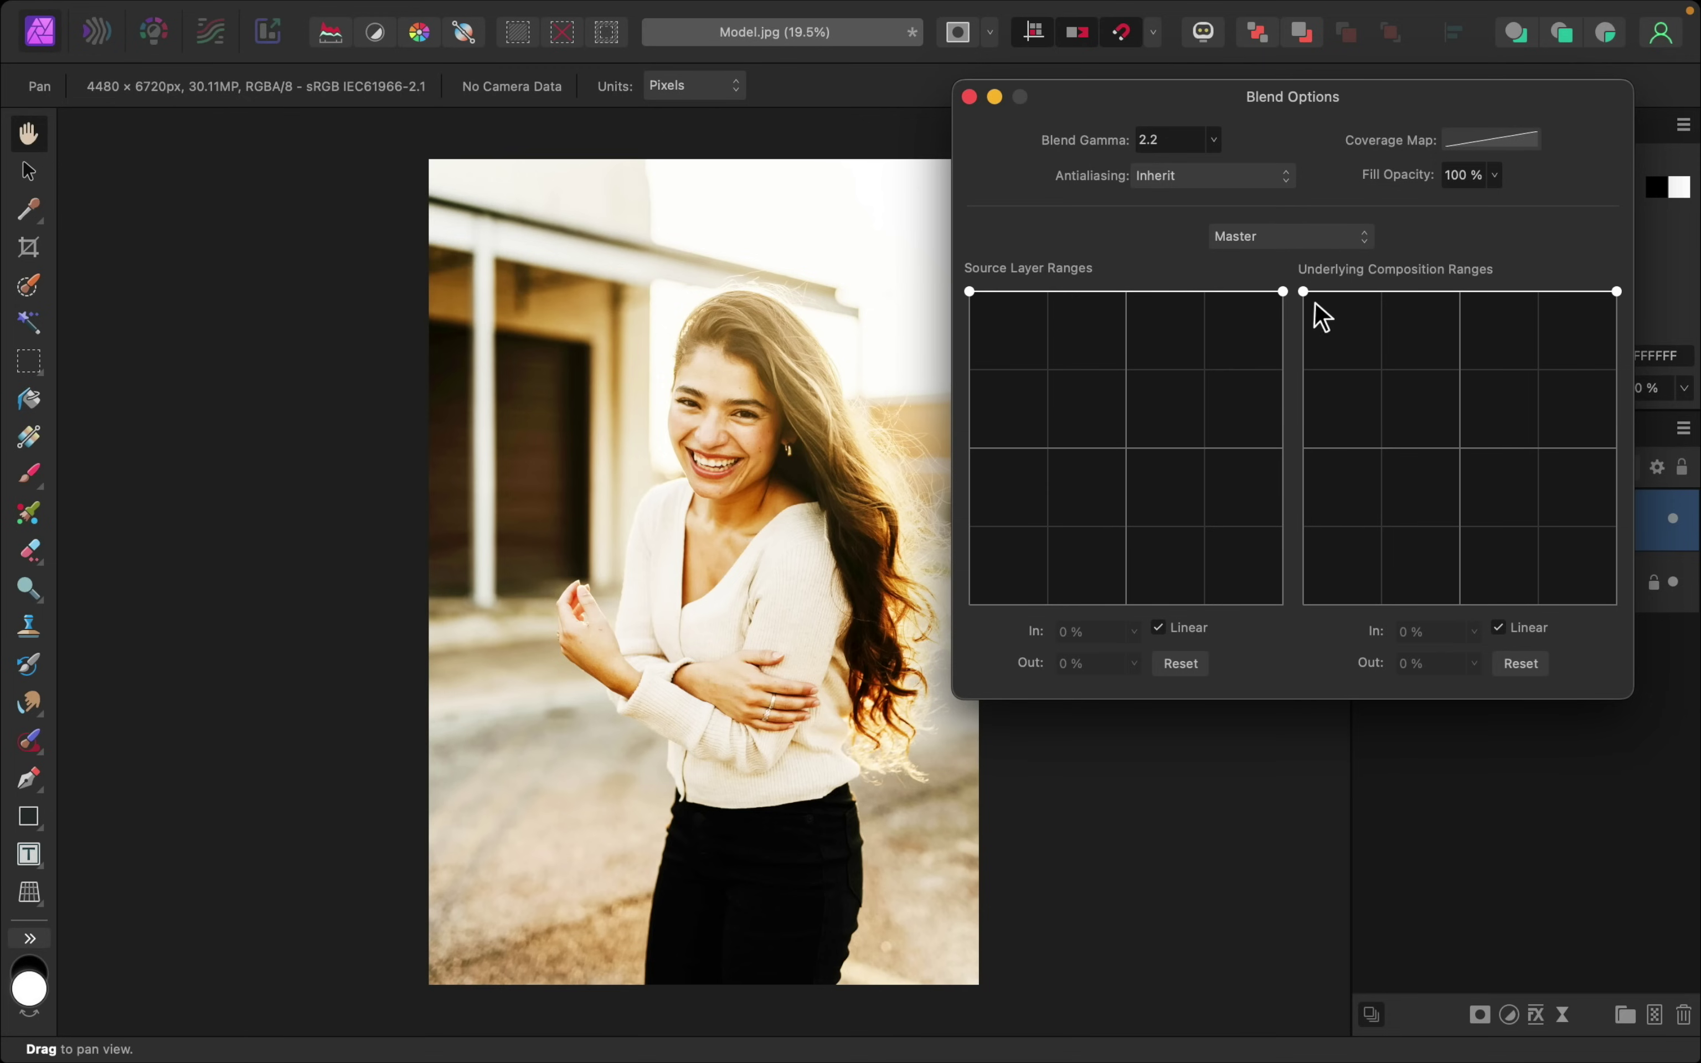
{"action": "left_click_drag", "start_coordinate": [1302, 292], "coordinate": [1541, 645]}
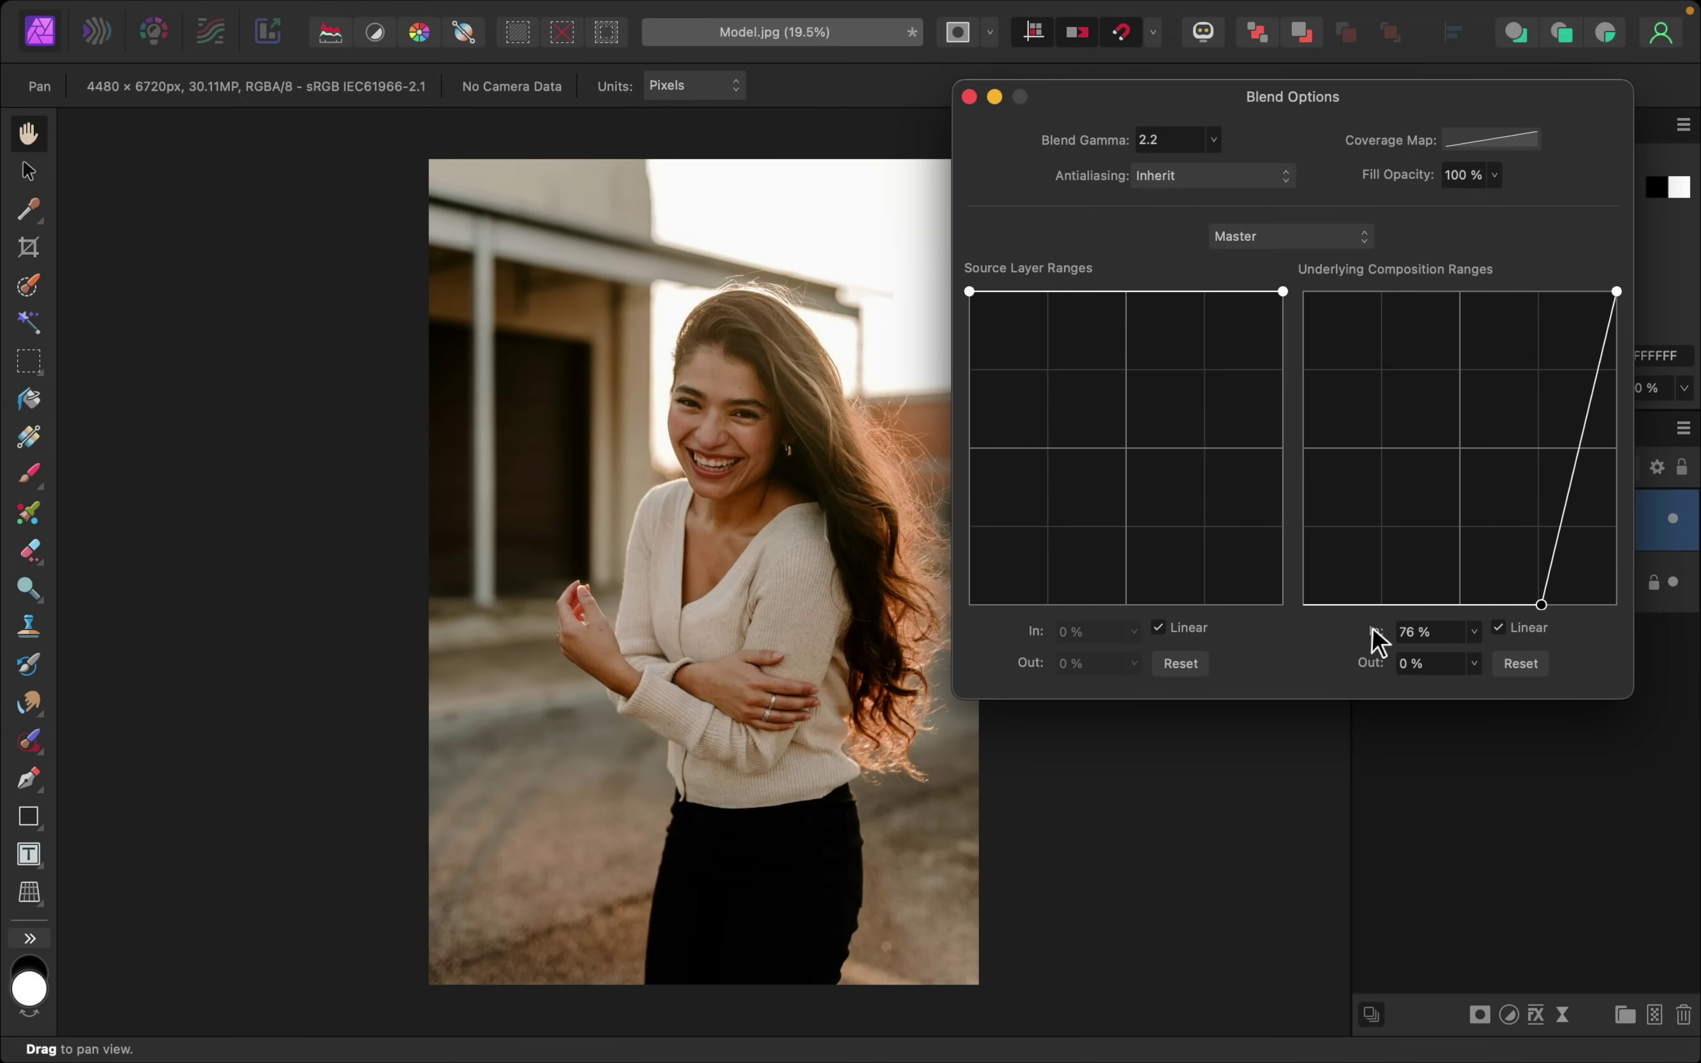
{"action": "left_click_drag", "start_coordinate": [1543, 609], "coordinate": [1385, 626]}
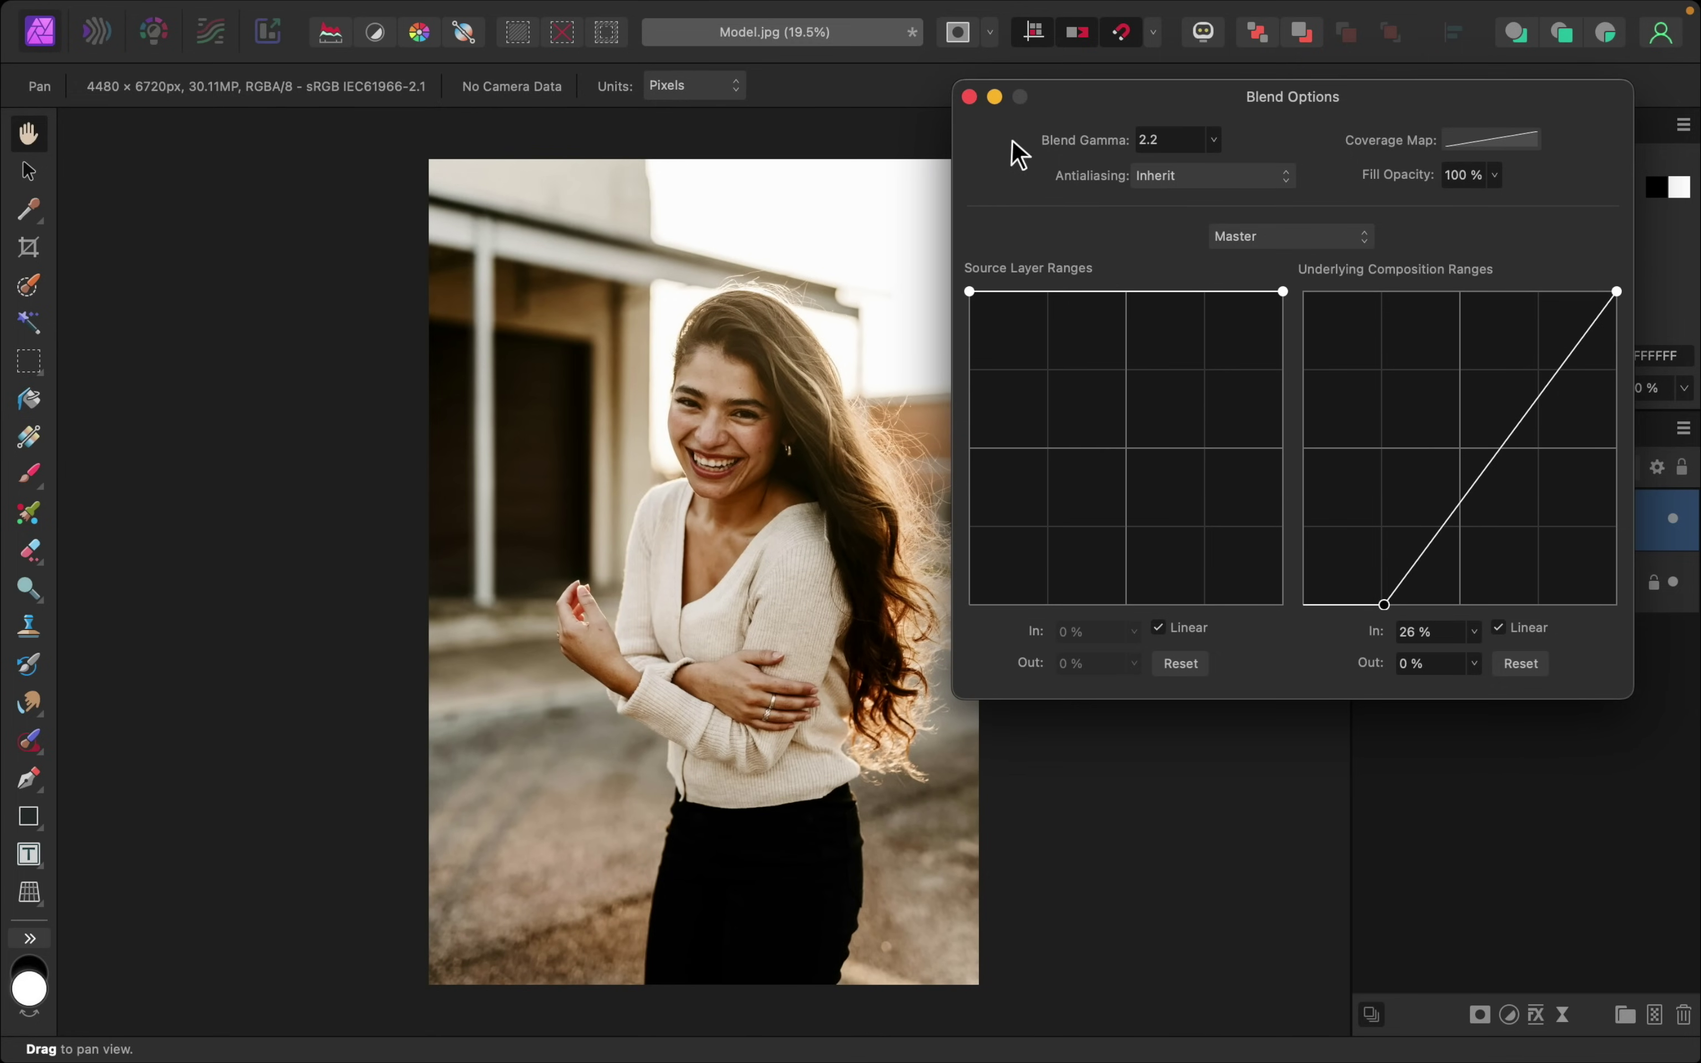
{"action": "left_click", "coordinate": [970, 97]}
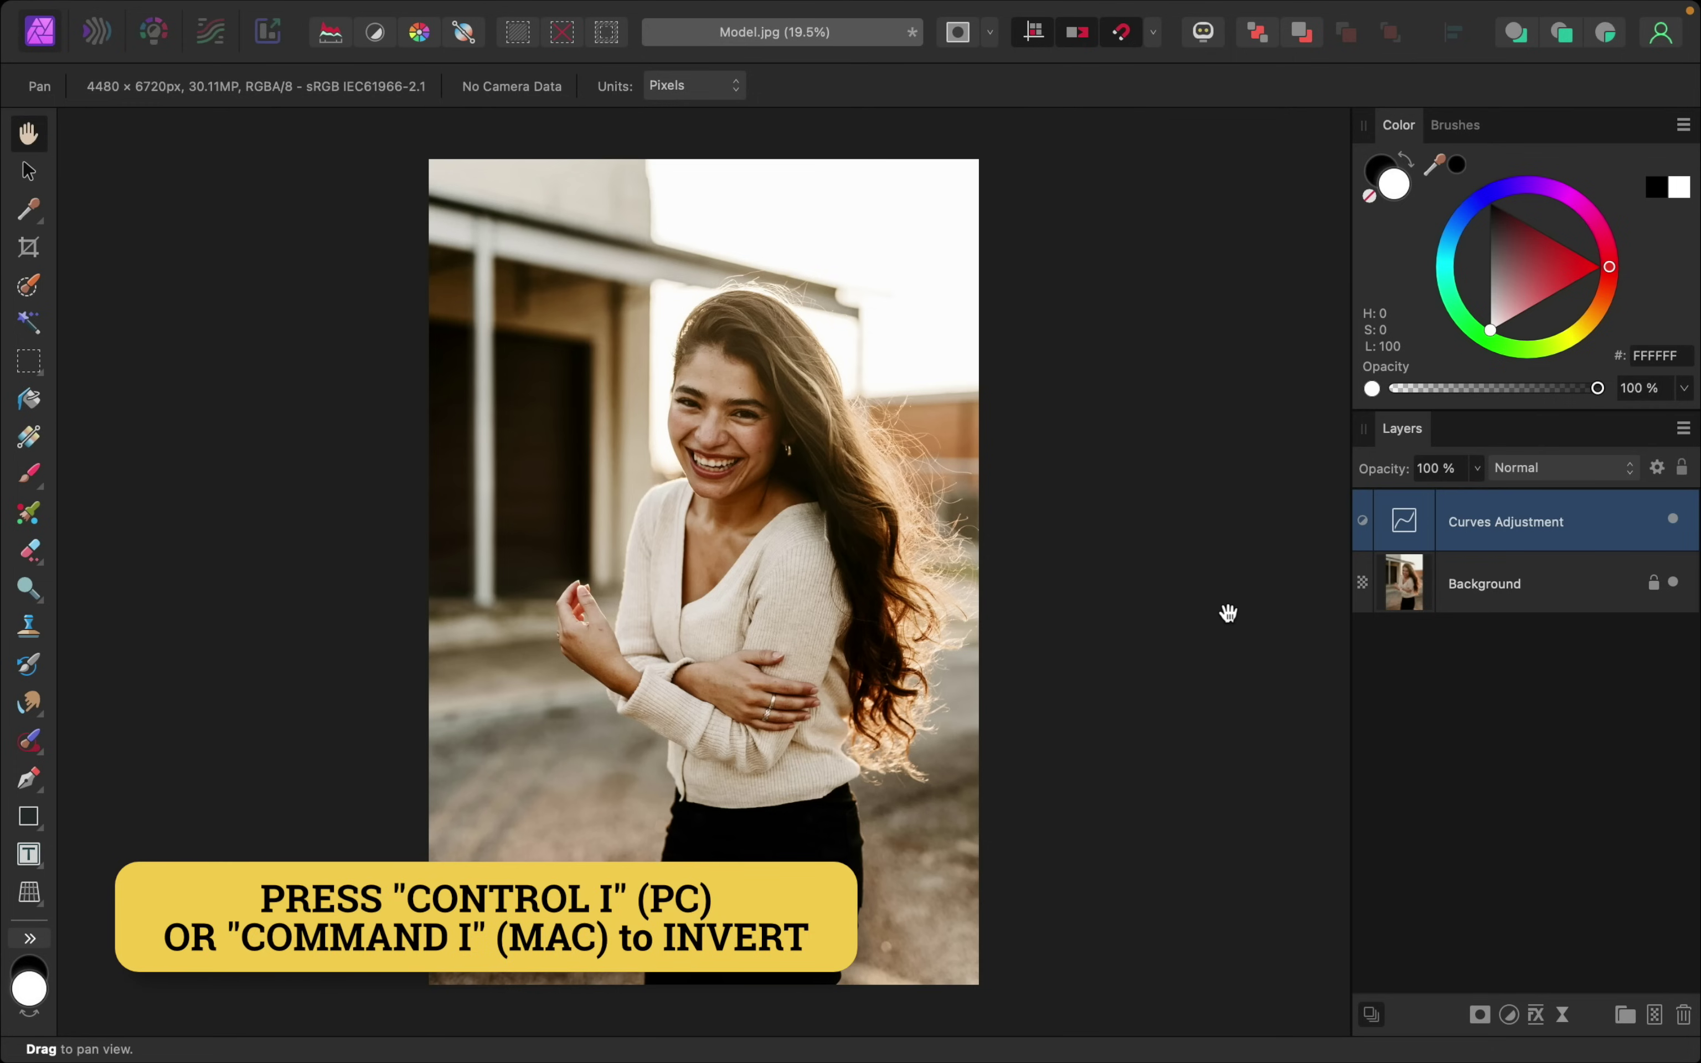
- Invert the Curves layer's mask to black and set the Paint Brush to white
{"action": "key", "text": "super+i"}
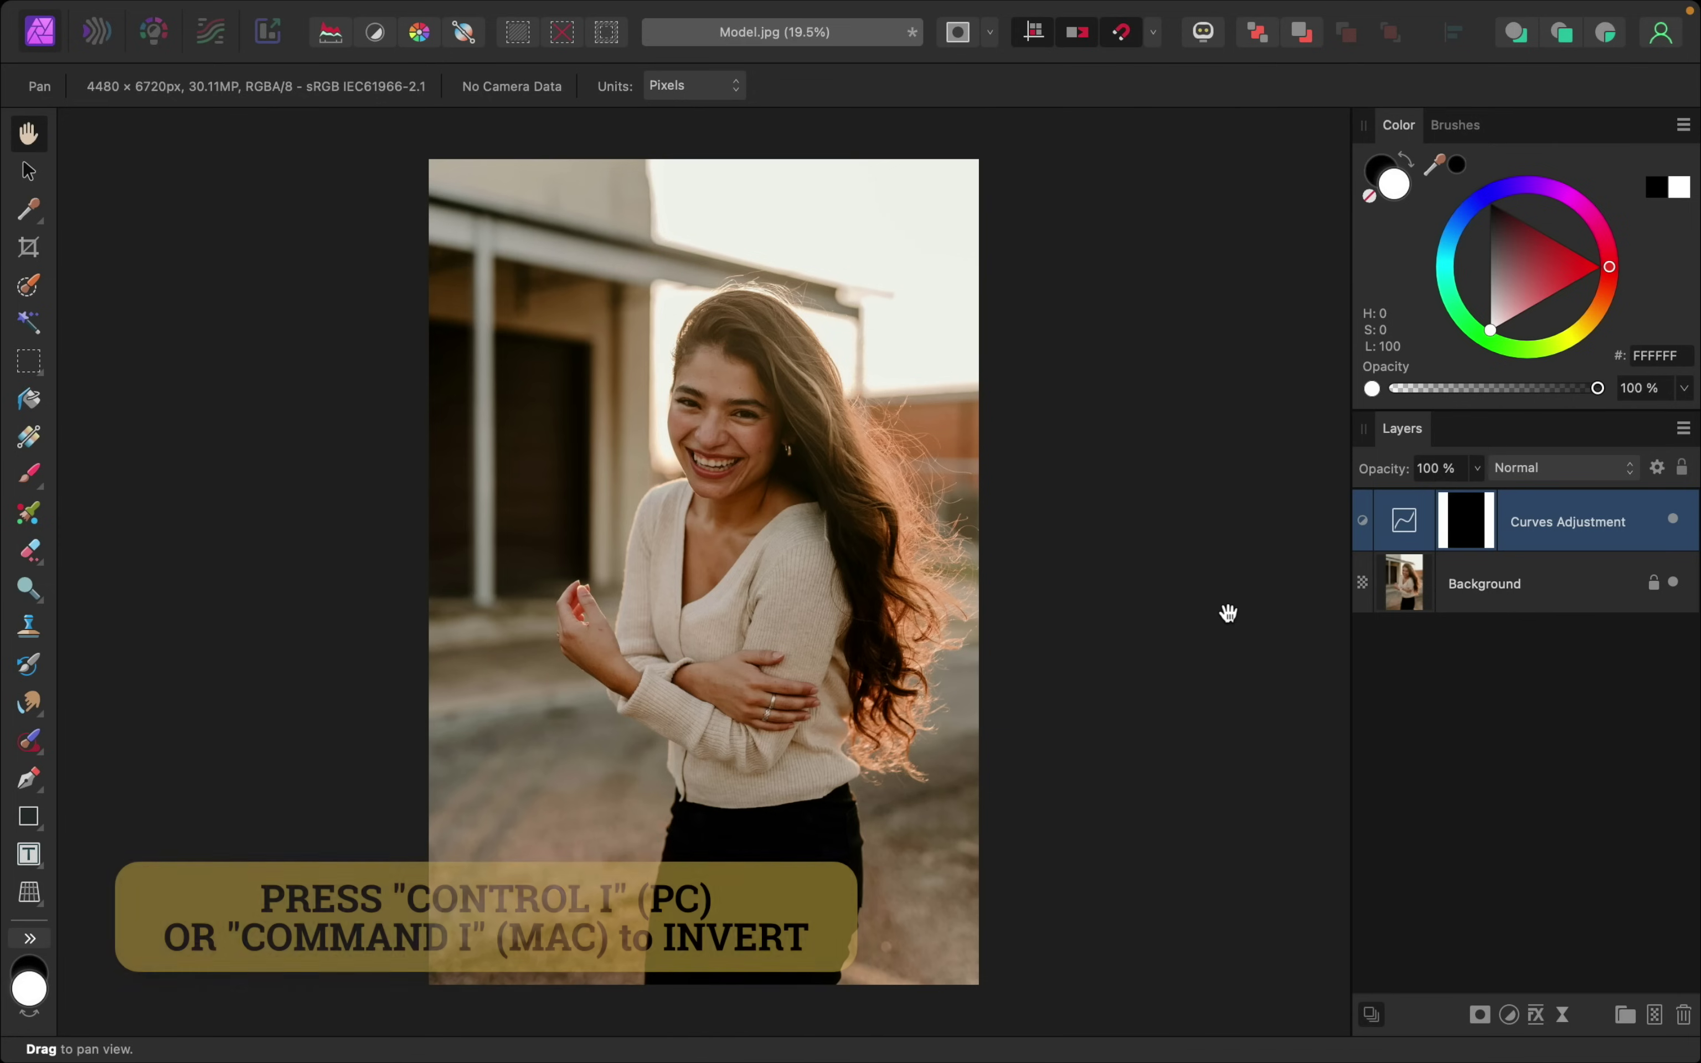
{"action": "left_click", "coordinate": [28, 474]}
{"action": "key", "text": "x"}
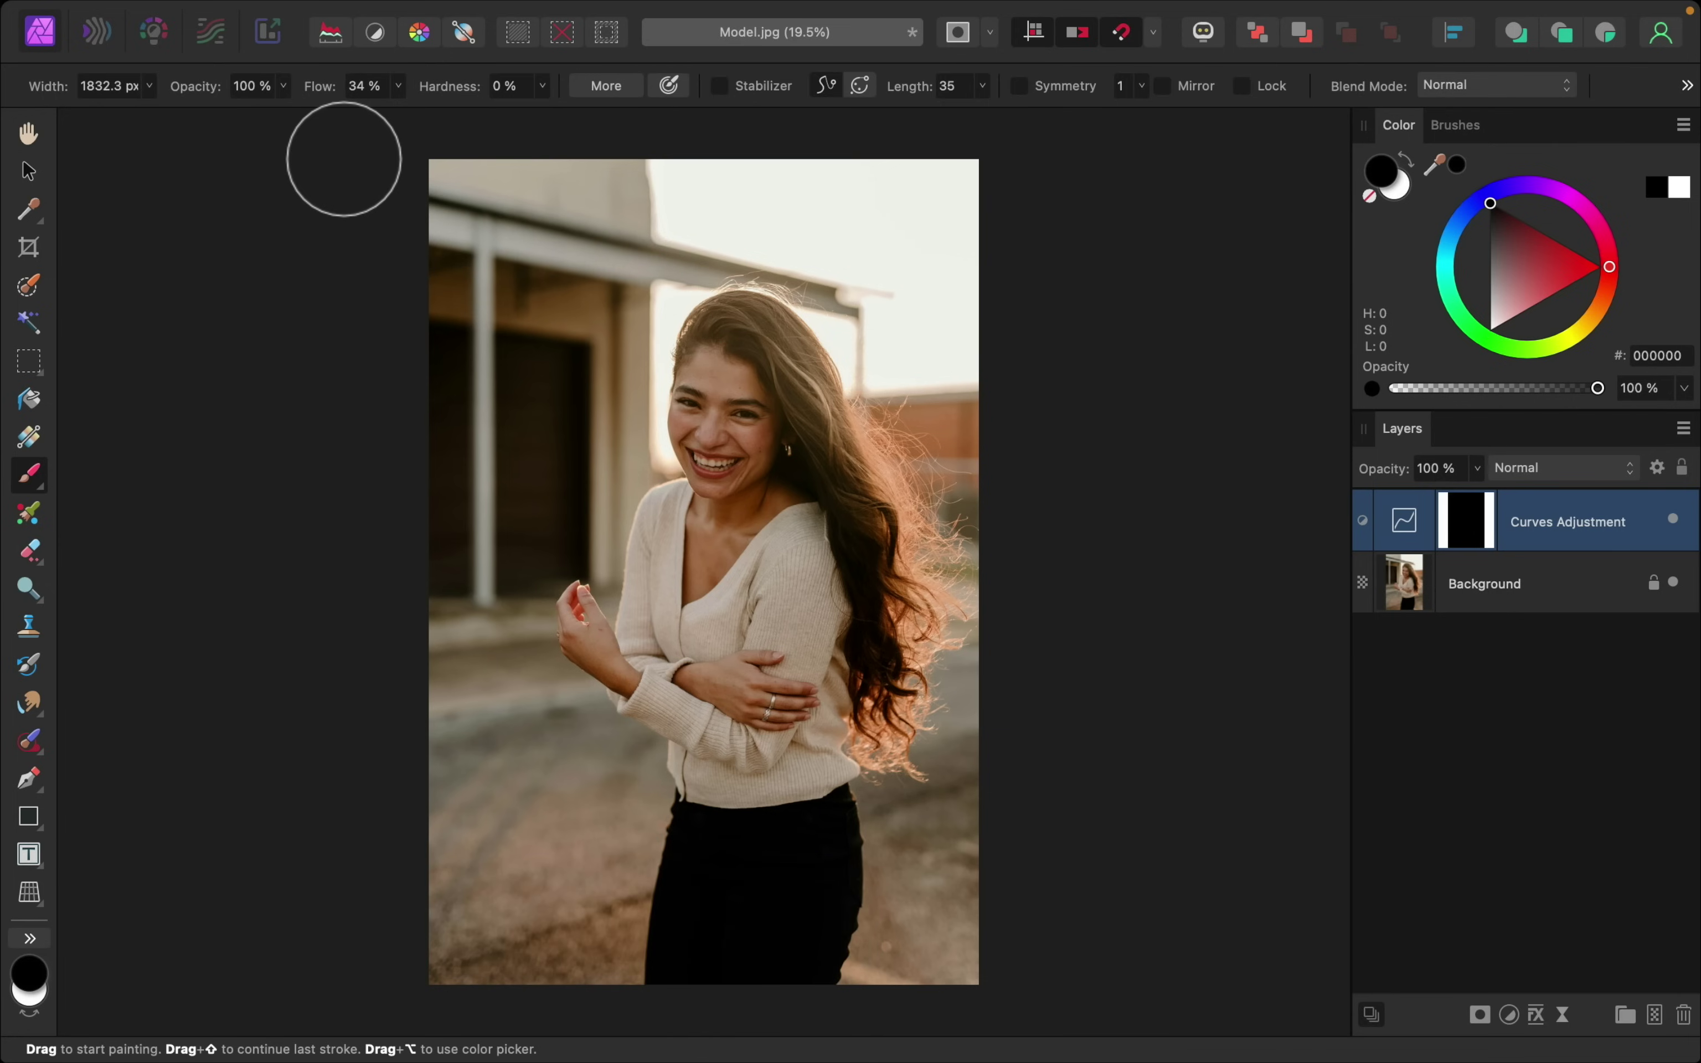
{"action": "left_click", "coordinate": [1399, 193]}
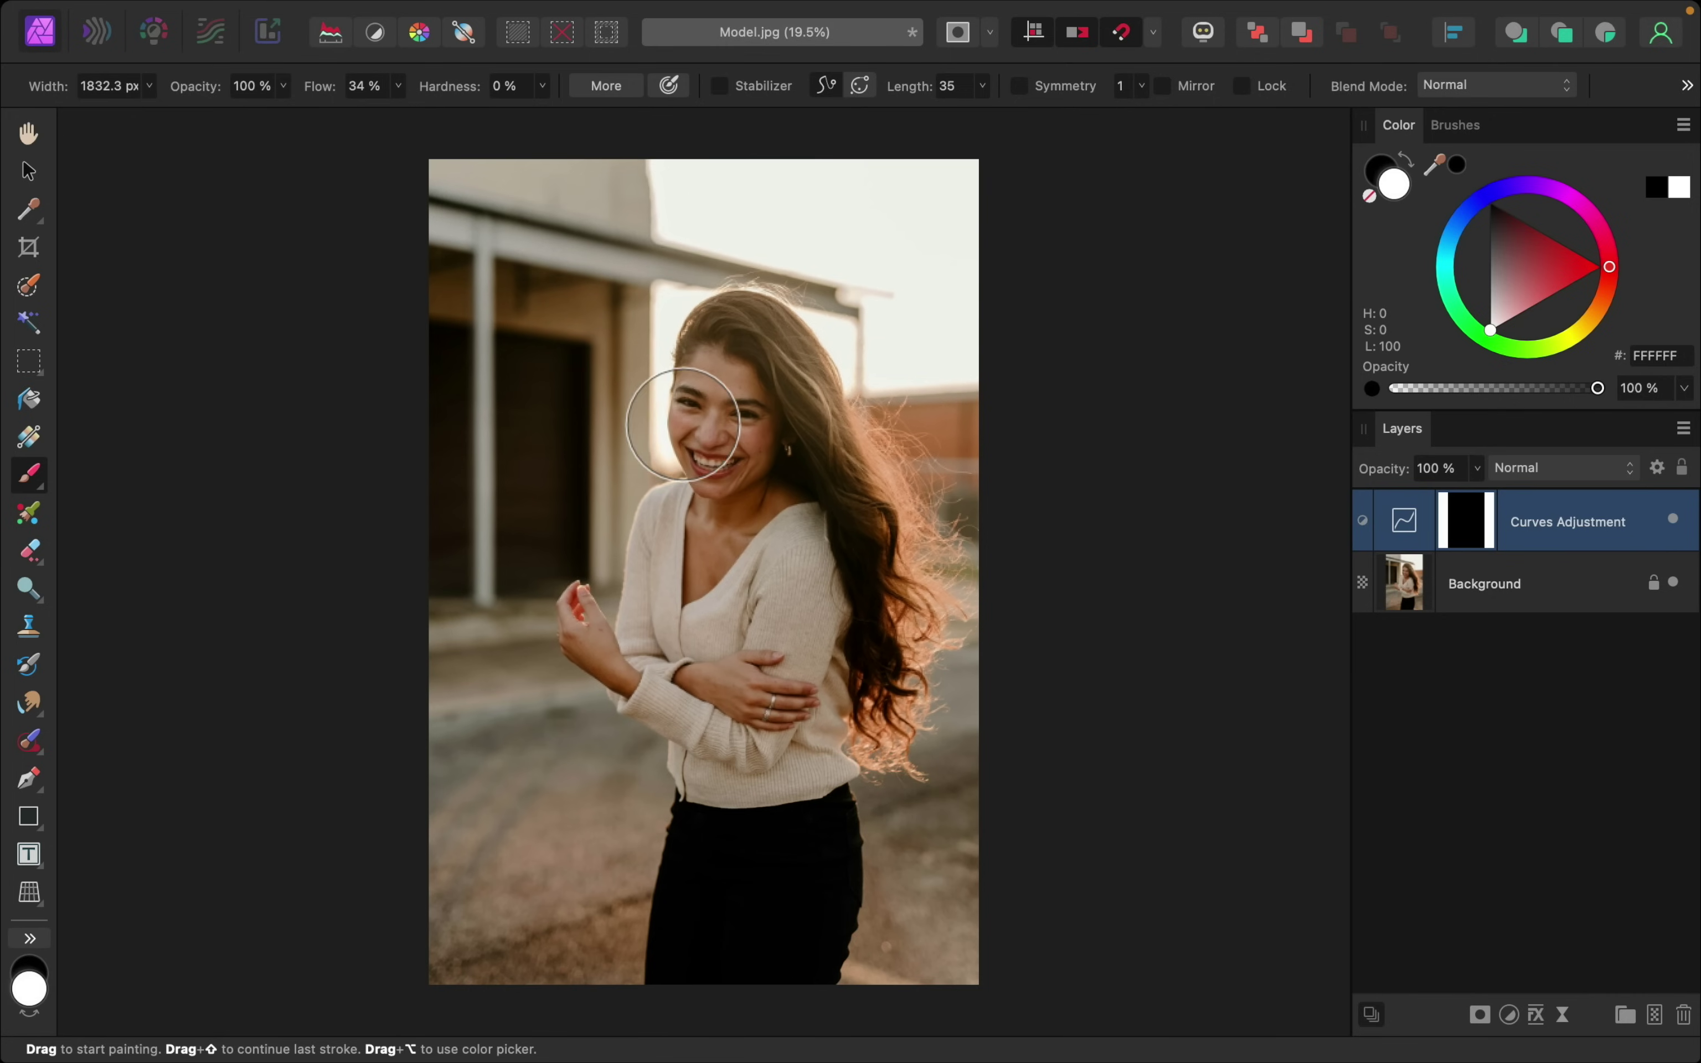
- Paint white over the face, cheek and chin, then toggle the layer to compare
{"action": "scroll", "coordinate": [696, 425], "scroll_direction": "up", "scroll_amount": 3}
{"action": "scroll", "coordinate": [696, 425], "scroll_direction": "up", "scroll_amount": 2}
{"action": "key", "text": "bracketleft"}
{"action": "key", "text": "bracketleft"}
{"action": "key", "text": "bracketleft"}
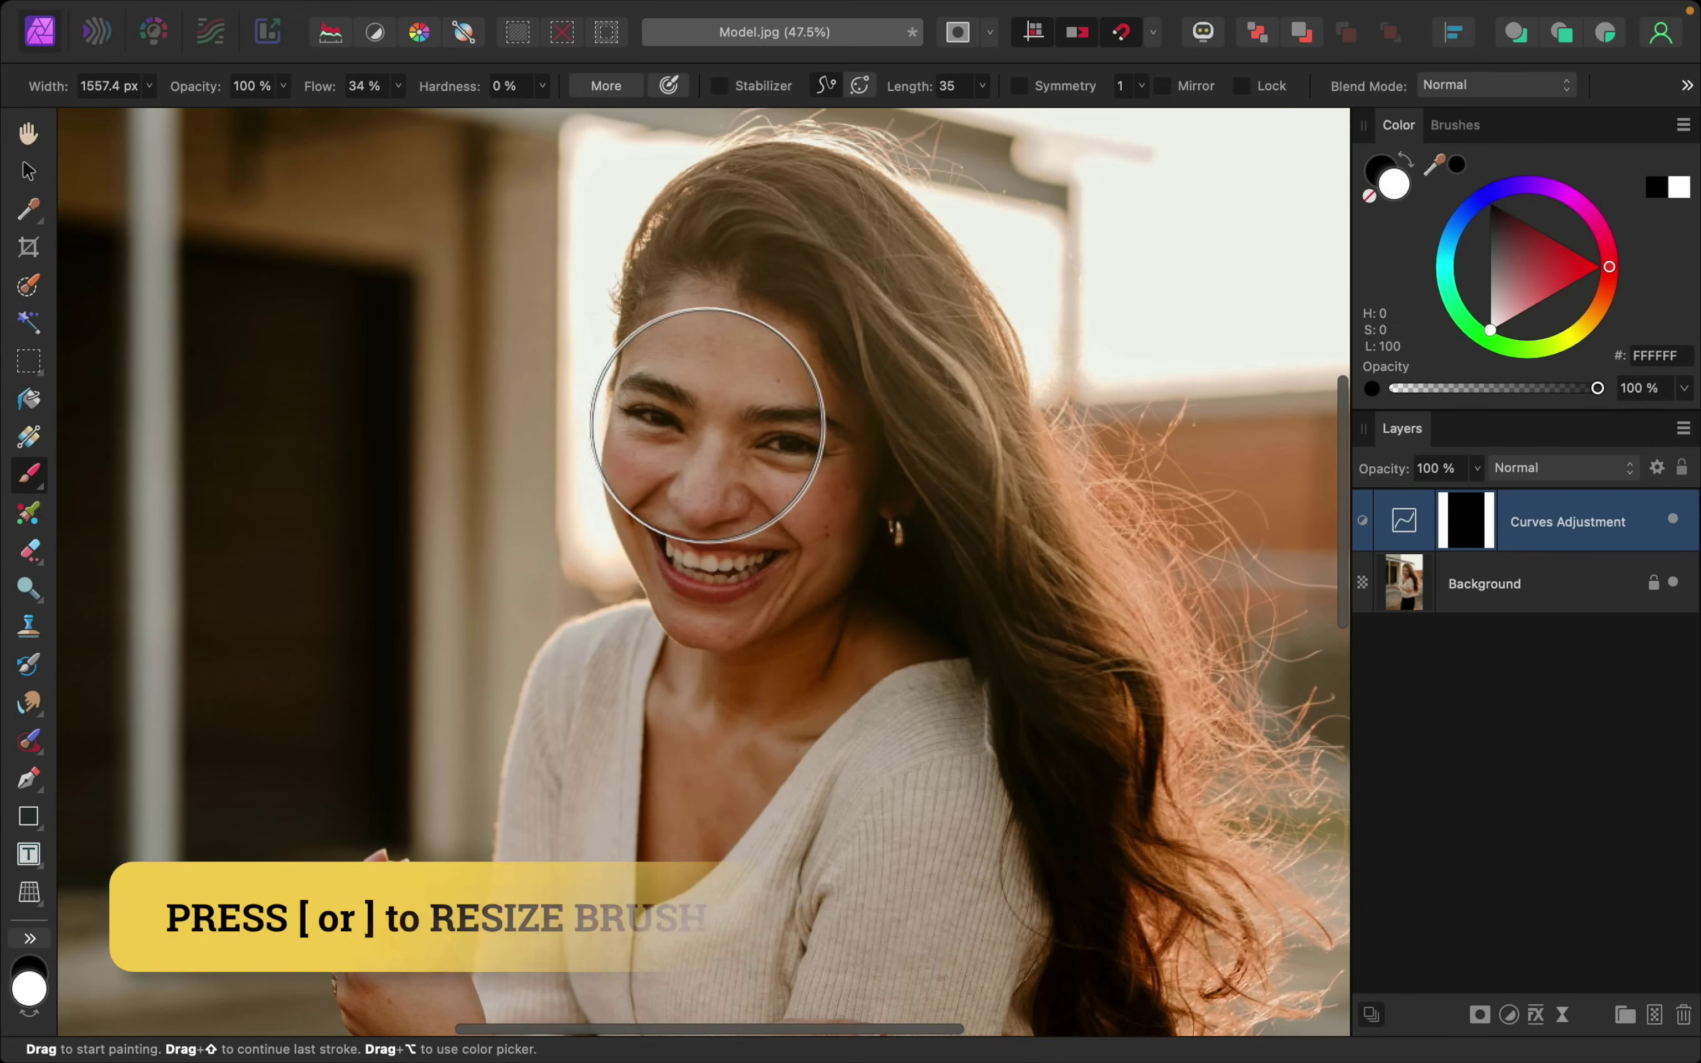
{"action": "key", "text": "bracketleft"}
{"action": "key", "text": "bracketleft"}
{"action": "key", "text": "bracketleft"}
{"action": "mouse_move", "coordinate": [782, 376]}
{"action": "left_mouse_down"}
{"action": "mouse_move", "coordinate": [698, 334]}
{"action": "mouse_move", "coordinate": [724, 472]}
{"action": "mouse_move", "coordinate": [654, 496]}
{"action": "mouse_move", "coordinate": [668, 464]}
{"action": "left_mouse_up"}
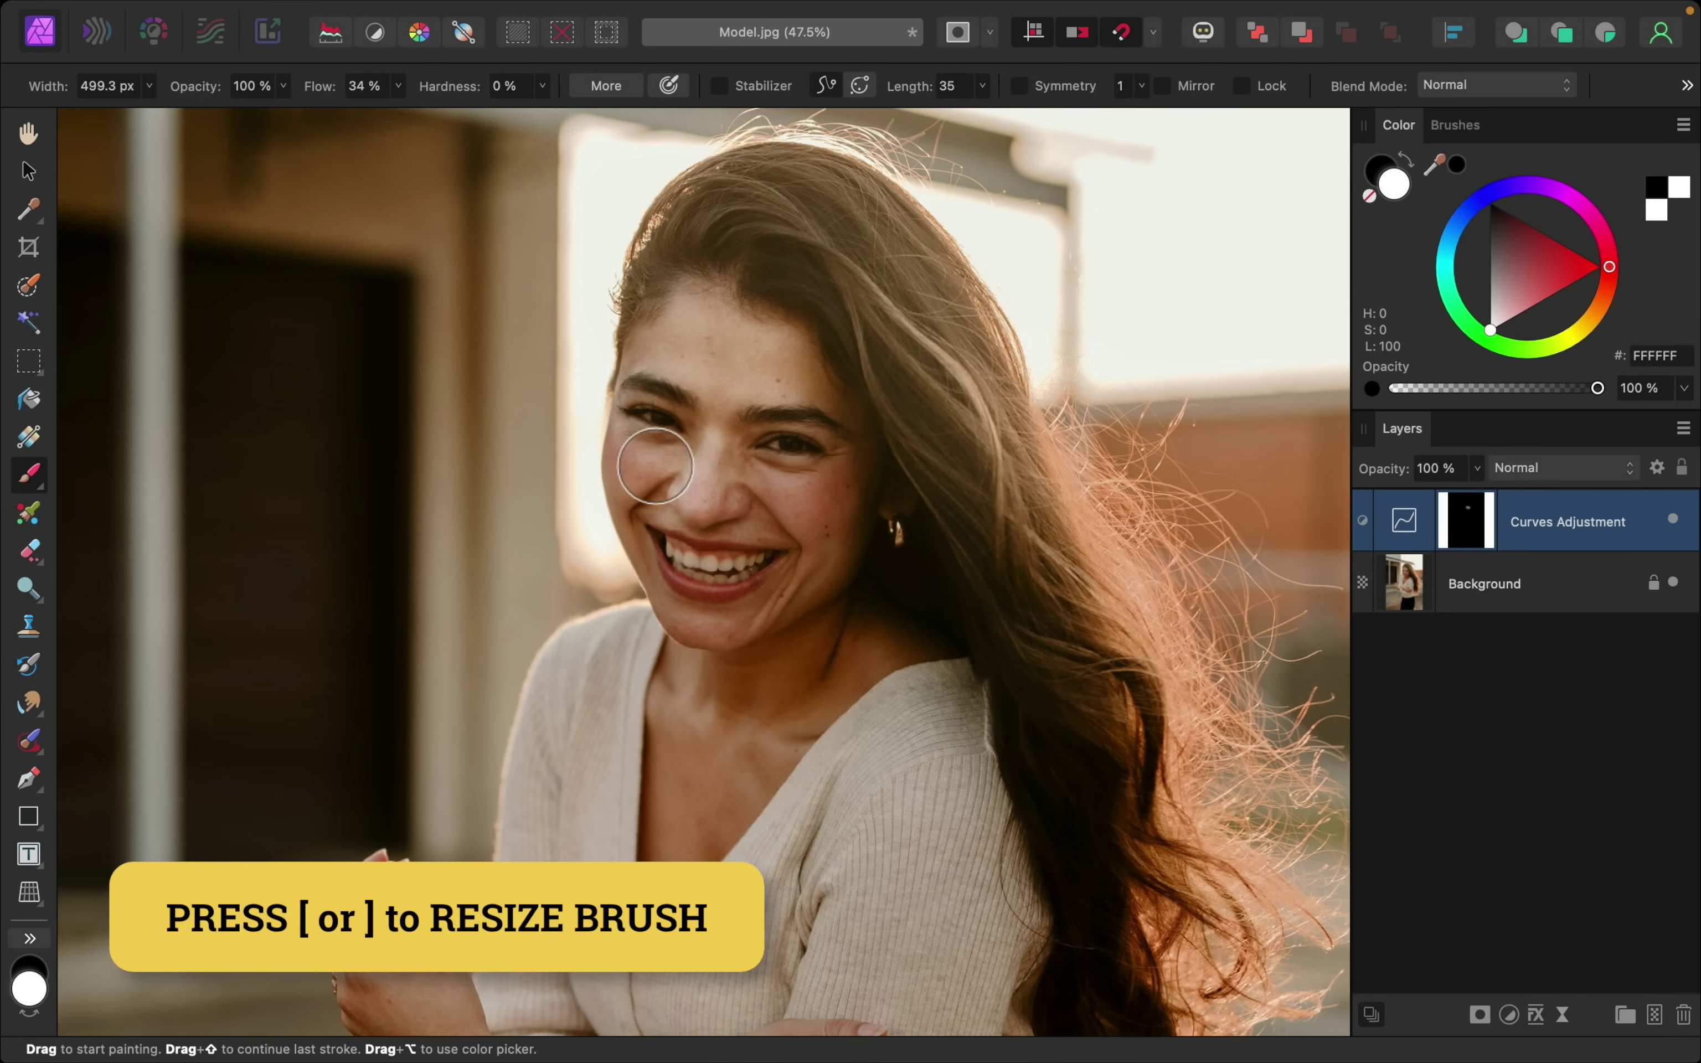
{"action": "mouse_move", "coordinate": [765, 503]}
{"action": "left_mouse_down"}
{"action": "mouse_move", "coordinate": [805, 497]}
{"action": "mouse_move", "coordinate": [733, 619]}
{"action": "mouse_move", "coordinate": [679, 556]}
{"action": "mouse_move", "coordinate": [741, 664]}
{"action": "left_mouse_up"}
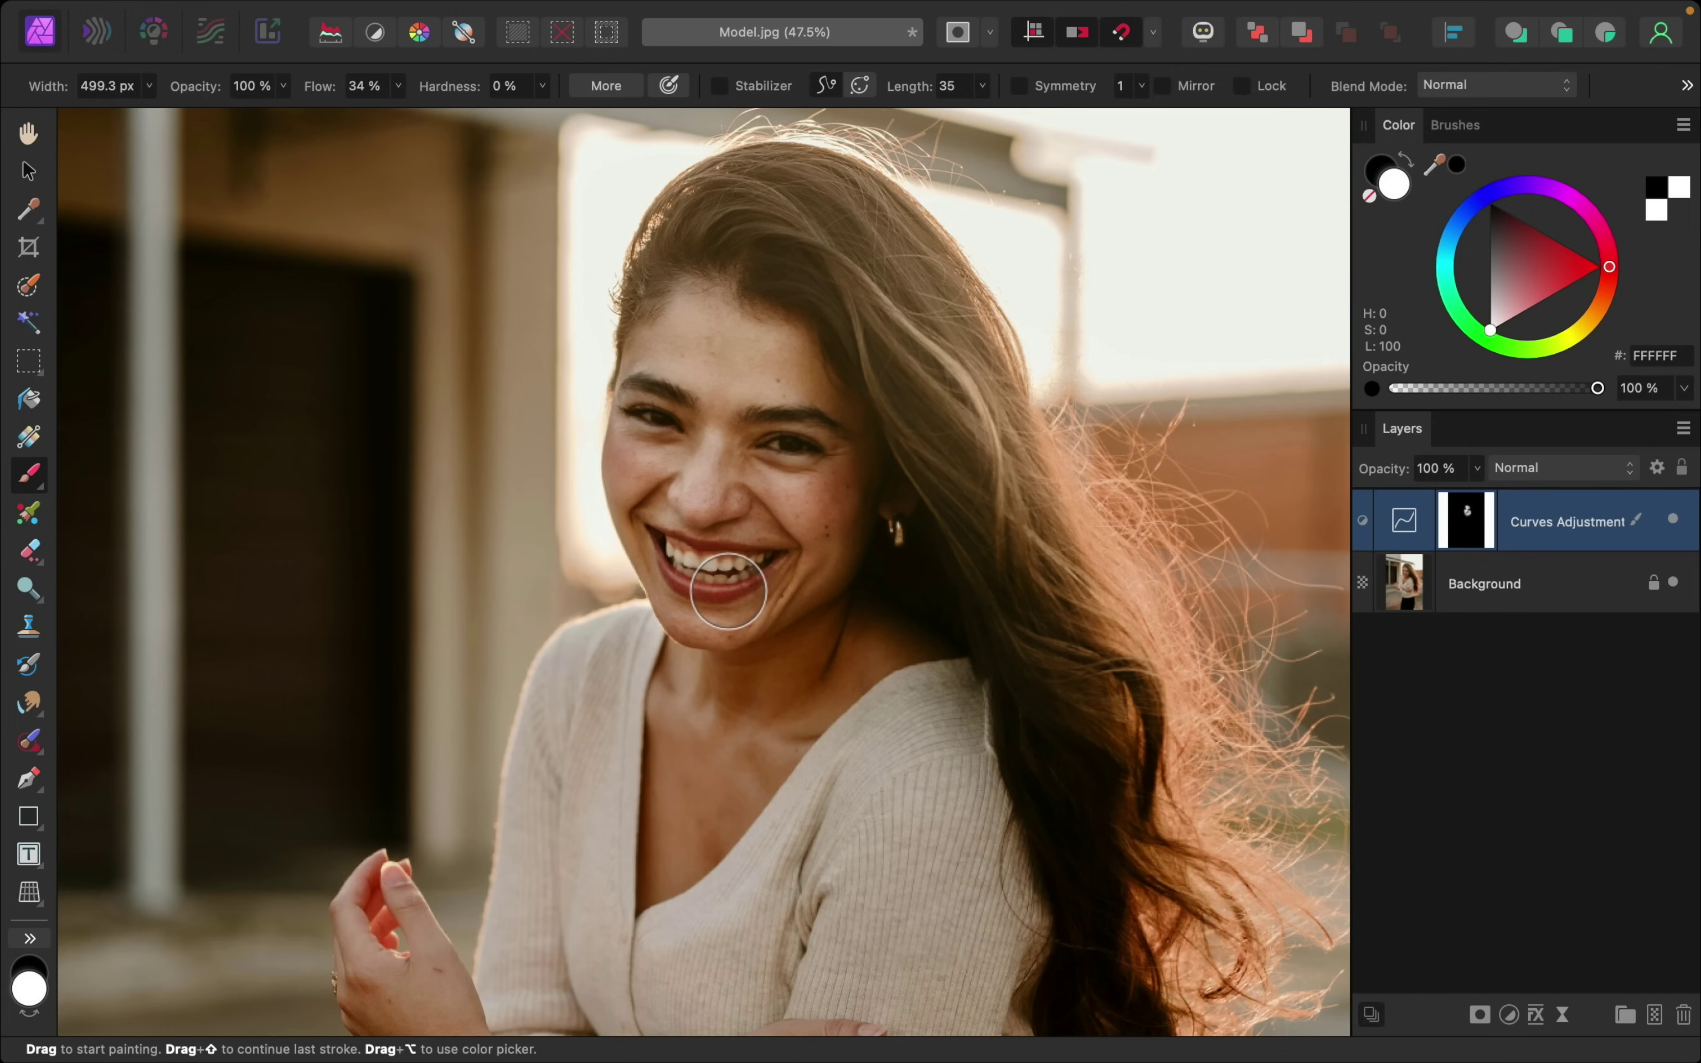
{"action": "key", "text": "bracketright"}
{"action": "key", "text": "bracketright"}
{"action": "key", "text": "bracketright"}
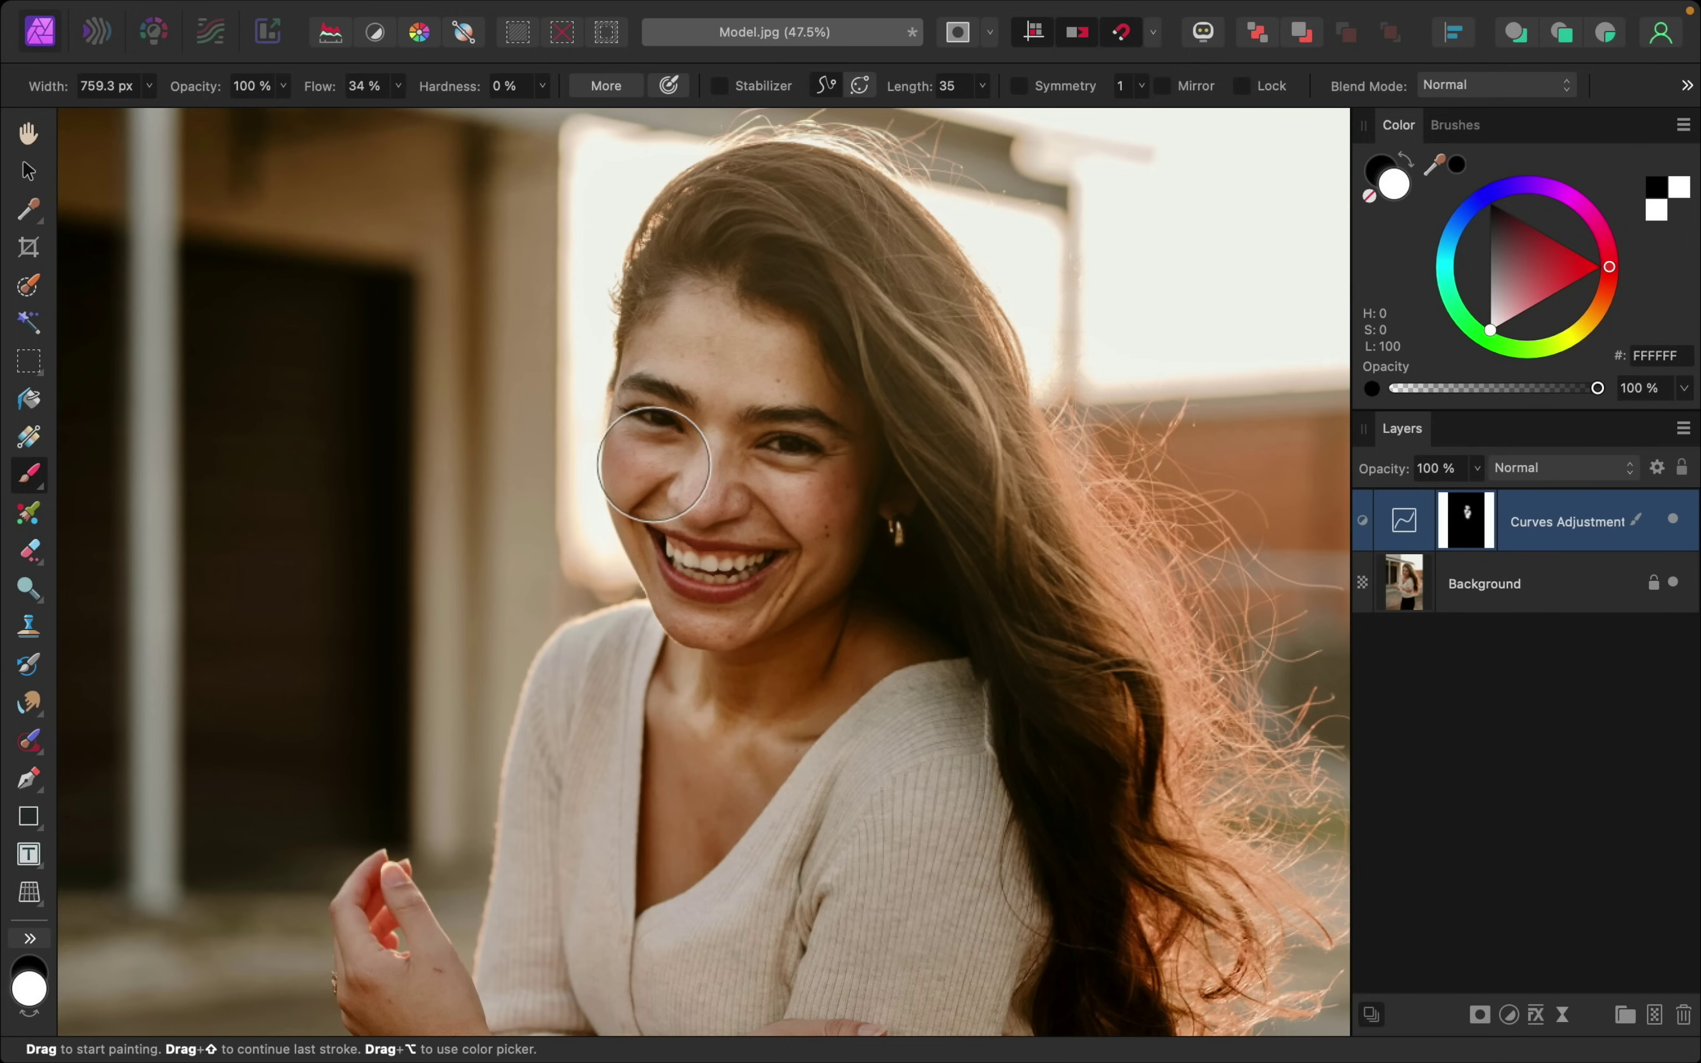
{"action": "scroll", "coordinate": [740, 607], "scroll_direction": "down", "scroll_amount": 5}
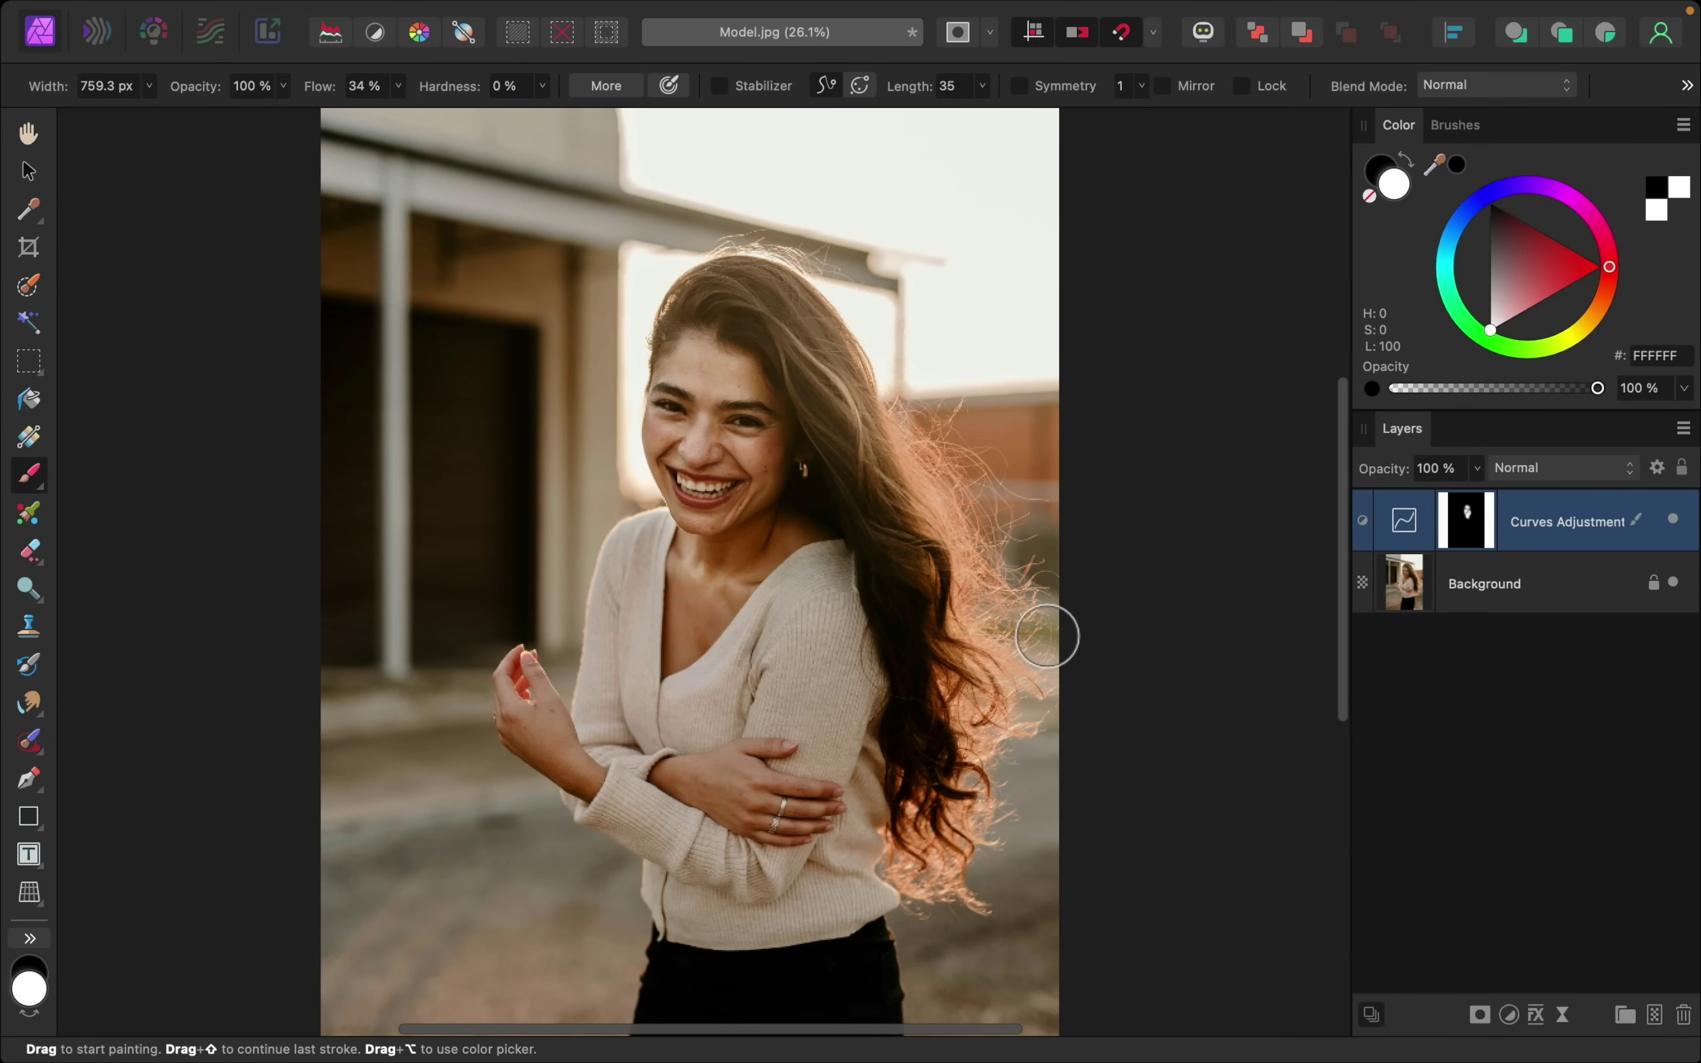
{"action": "left_click", "coordinate": [1674, 521]}
{"action": "left_click", "coordinate": [1674, 521]}
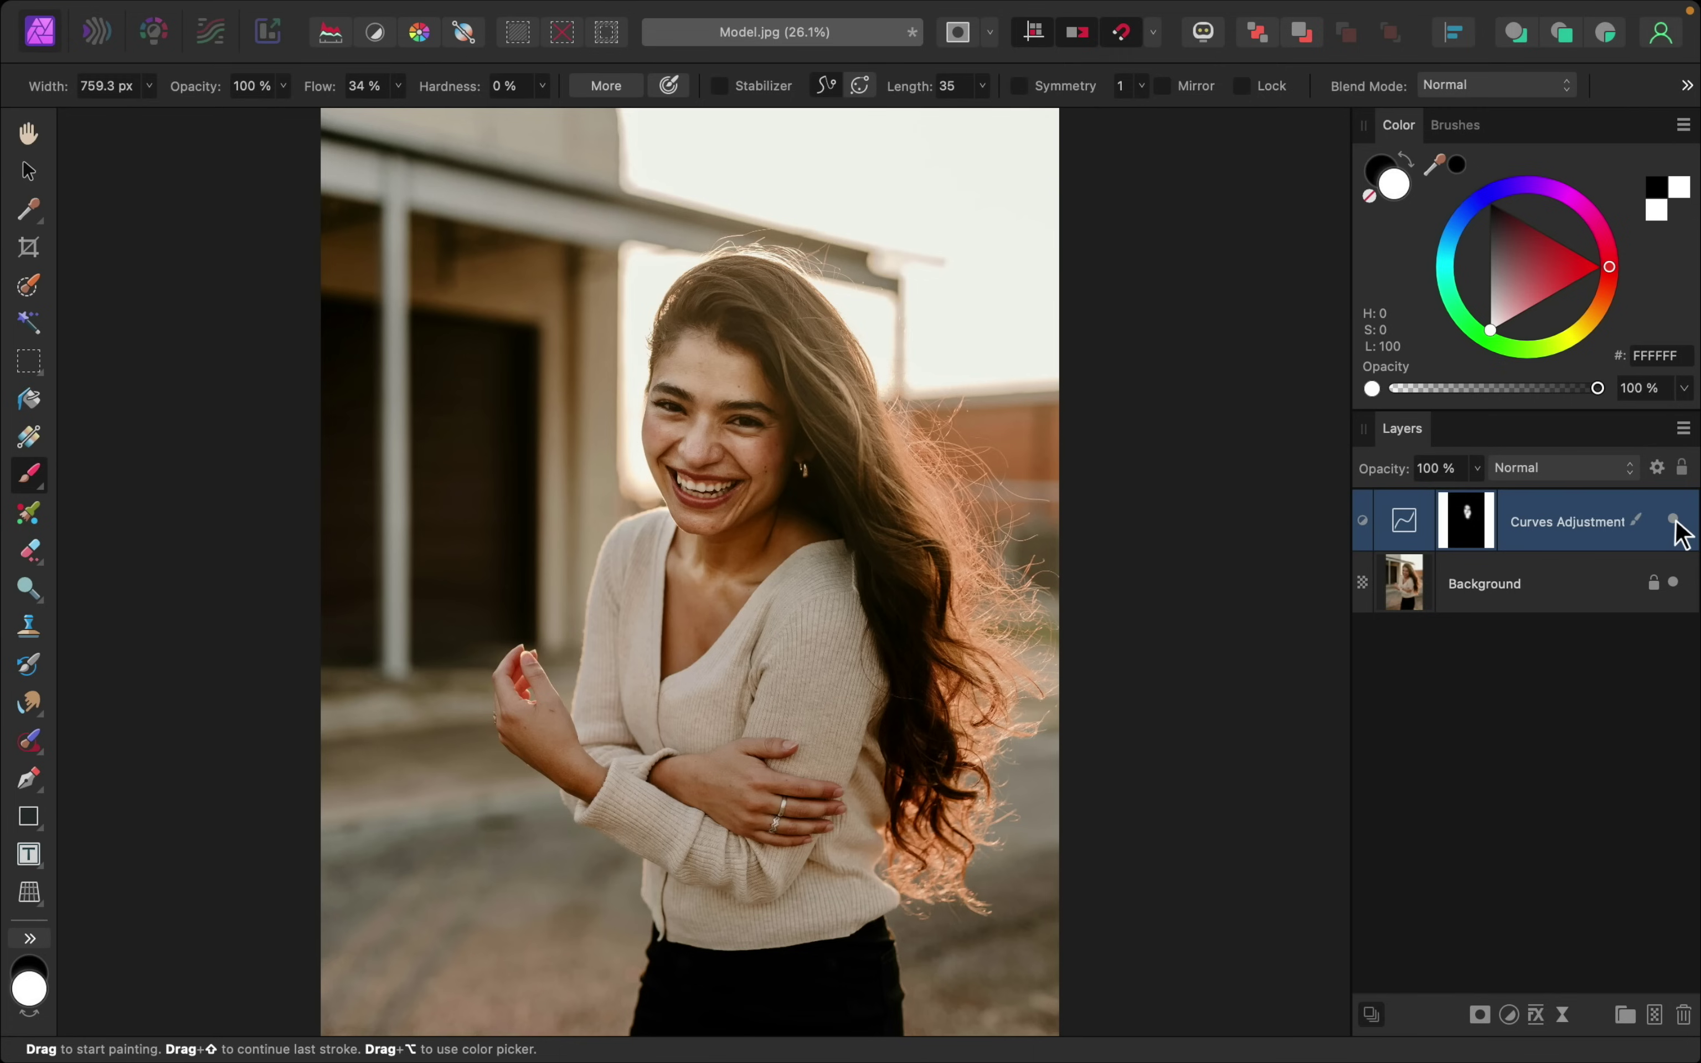
- Add a second Curves adjustment layer with the curve bent up to brighten the photo
{"action": "left_click", "coordinate": [1509, 1016]}
{"action": "left_click", "coordinate": [1550, 700]}
{"action": "left_click_drag", "start_coordinate": [1074, 673], "coordinate": [1023, 576]}
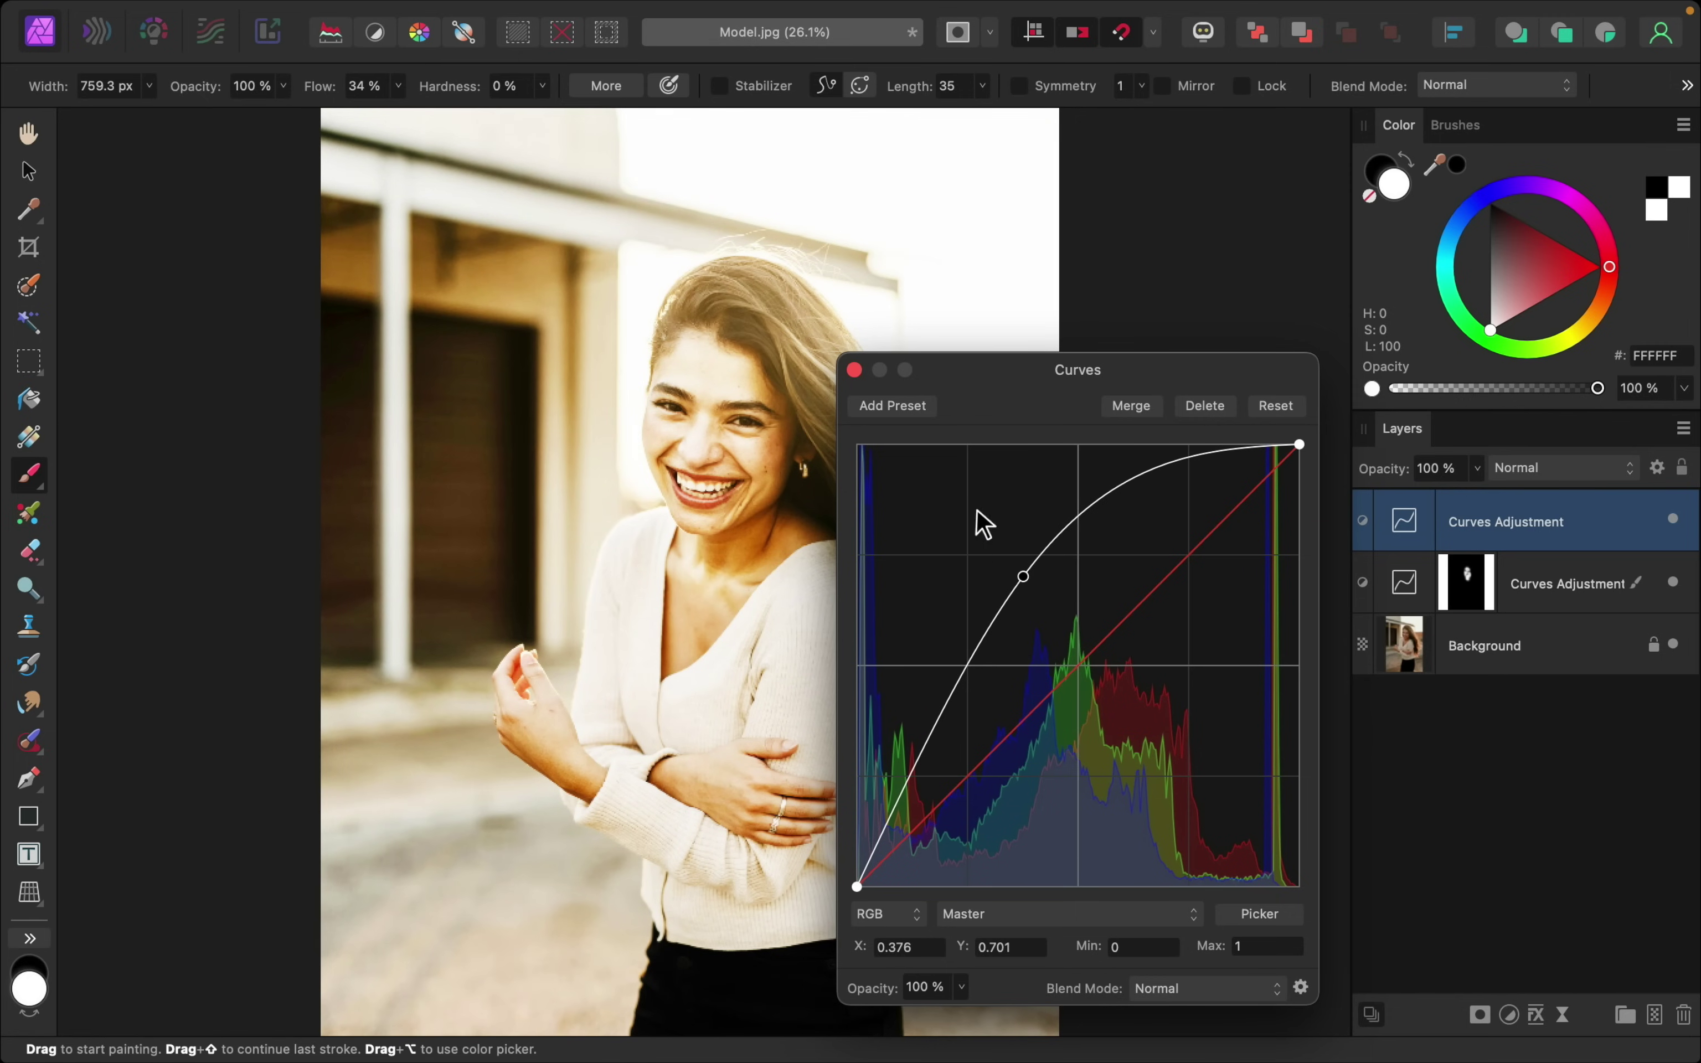
{"action": "left_click", "coordinate": [856, 370]}
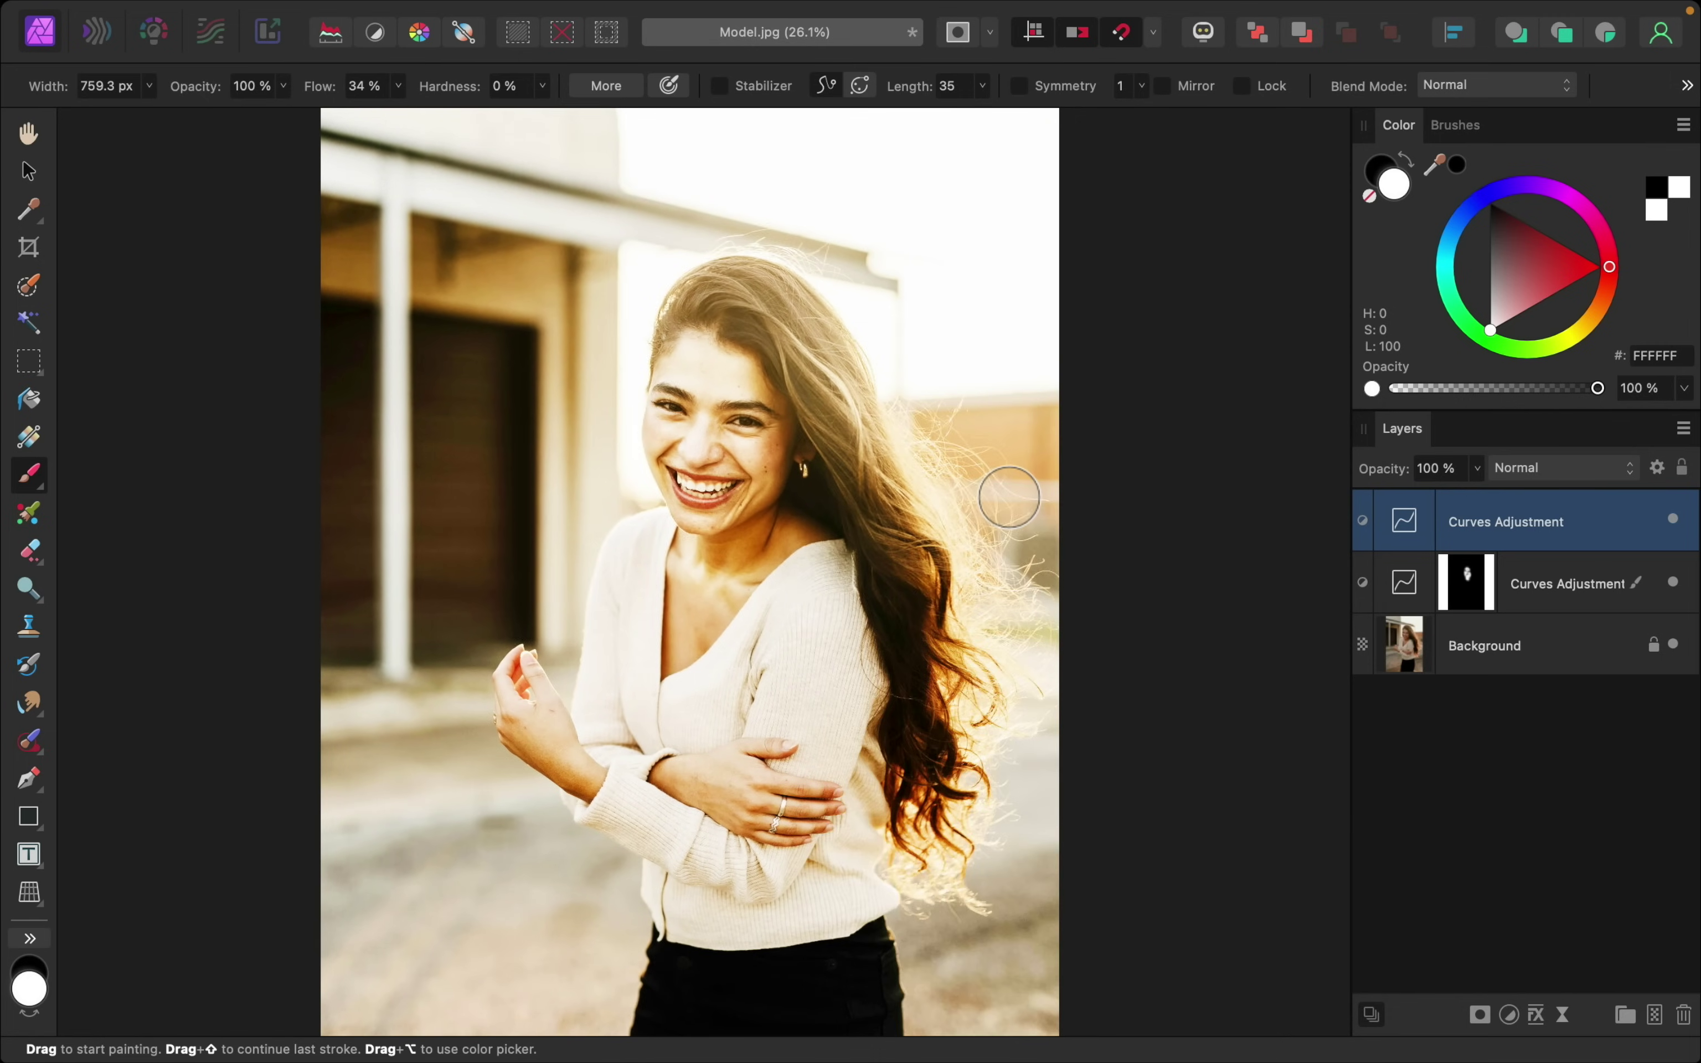
- Set its Underlying Composition blend range node to 0% out and about 34% in
{"action": "left_click", "coordinate": [1657, 469]}
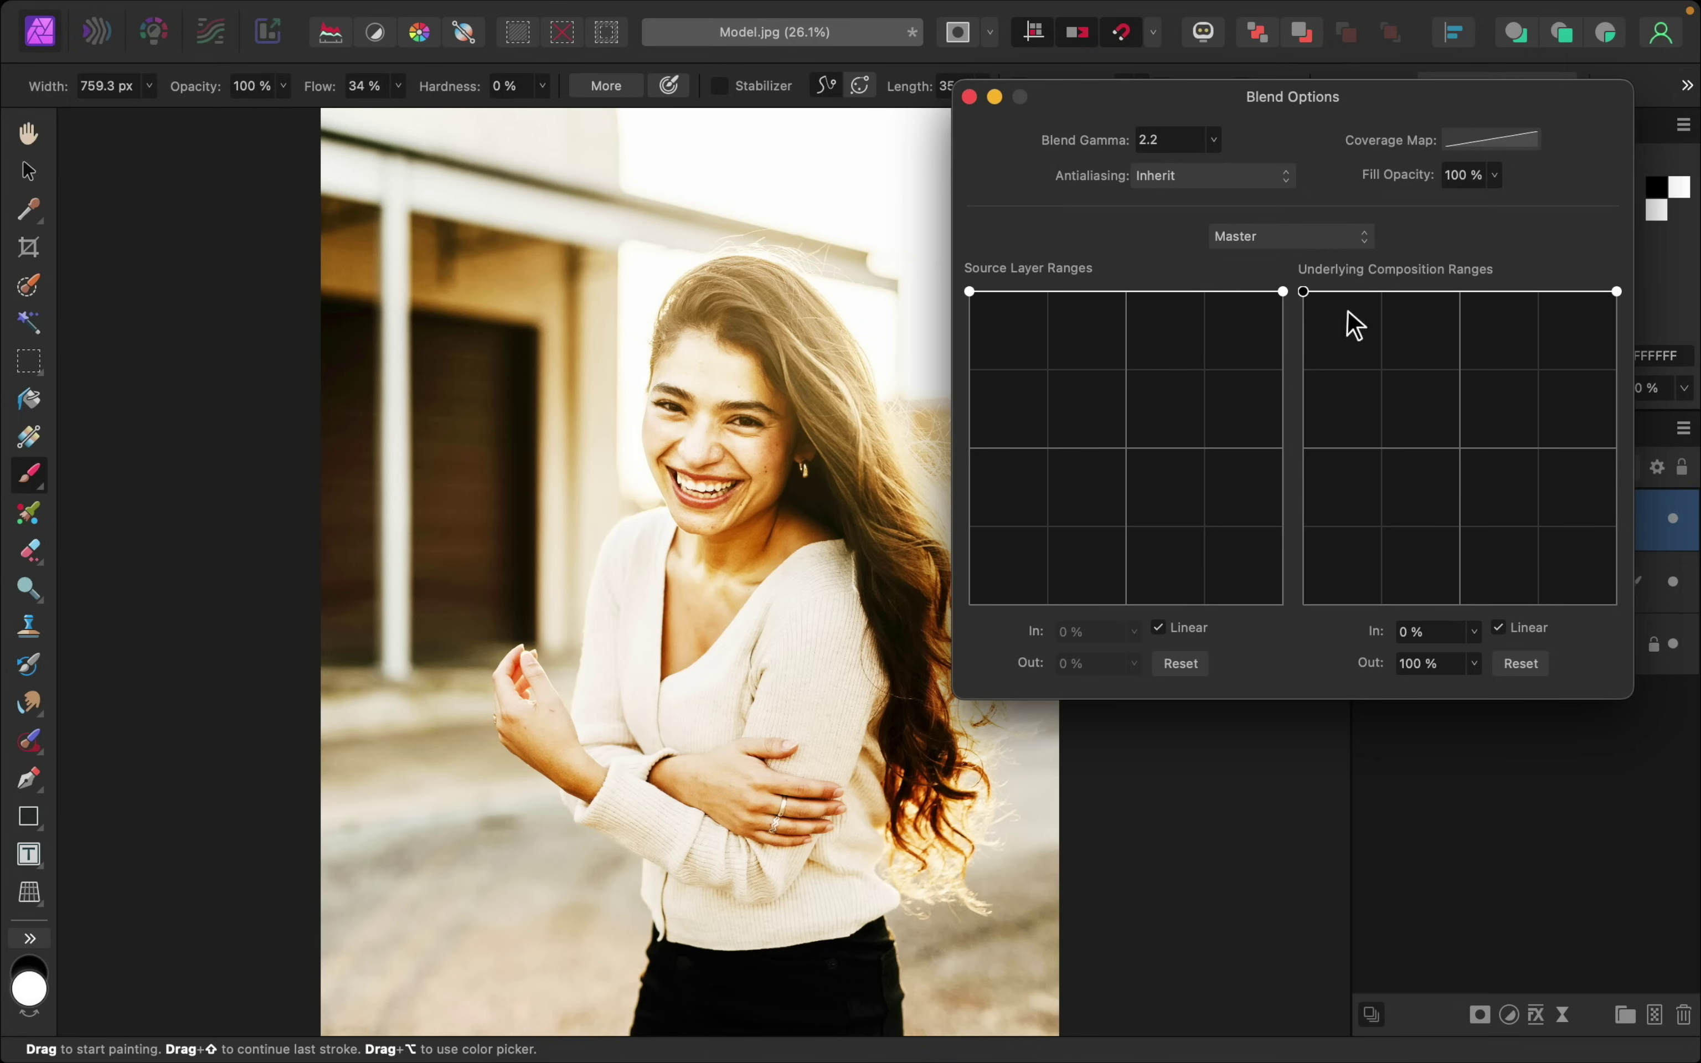
{"action": "left_click_drag", "start_coordinate": [1304, 292], "coordinate": [1249, 638]}
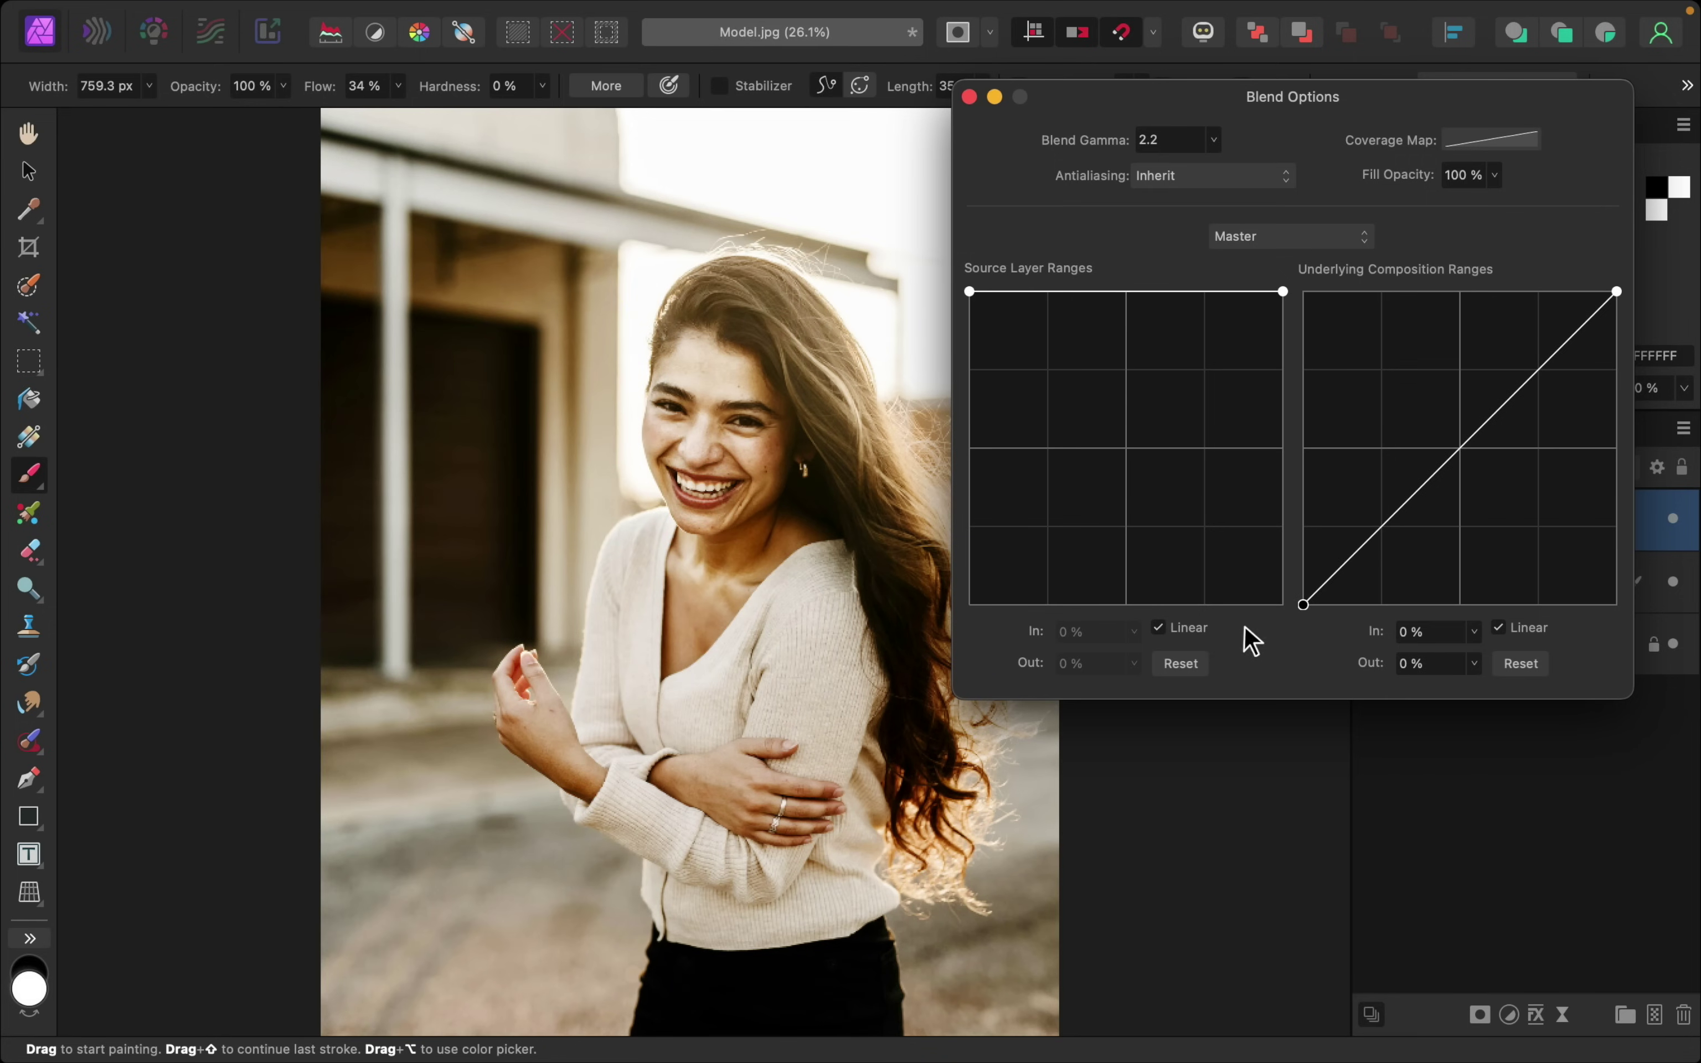
{"action": "scroll", "coordinate": [707, 594], "scroll_direction": "right", "scroll_amount": 2}
{"action": "scroll", "coordinate": [705, 592], "scroll_direction": "right", "scroll_amount": 2}
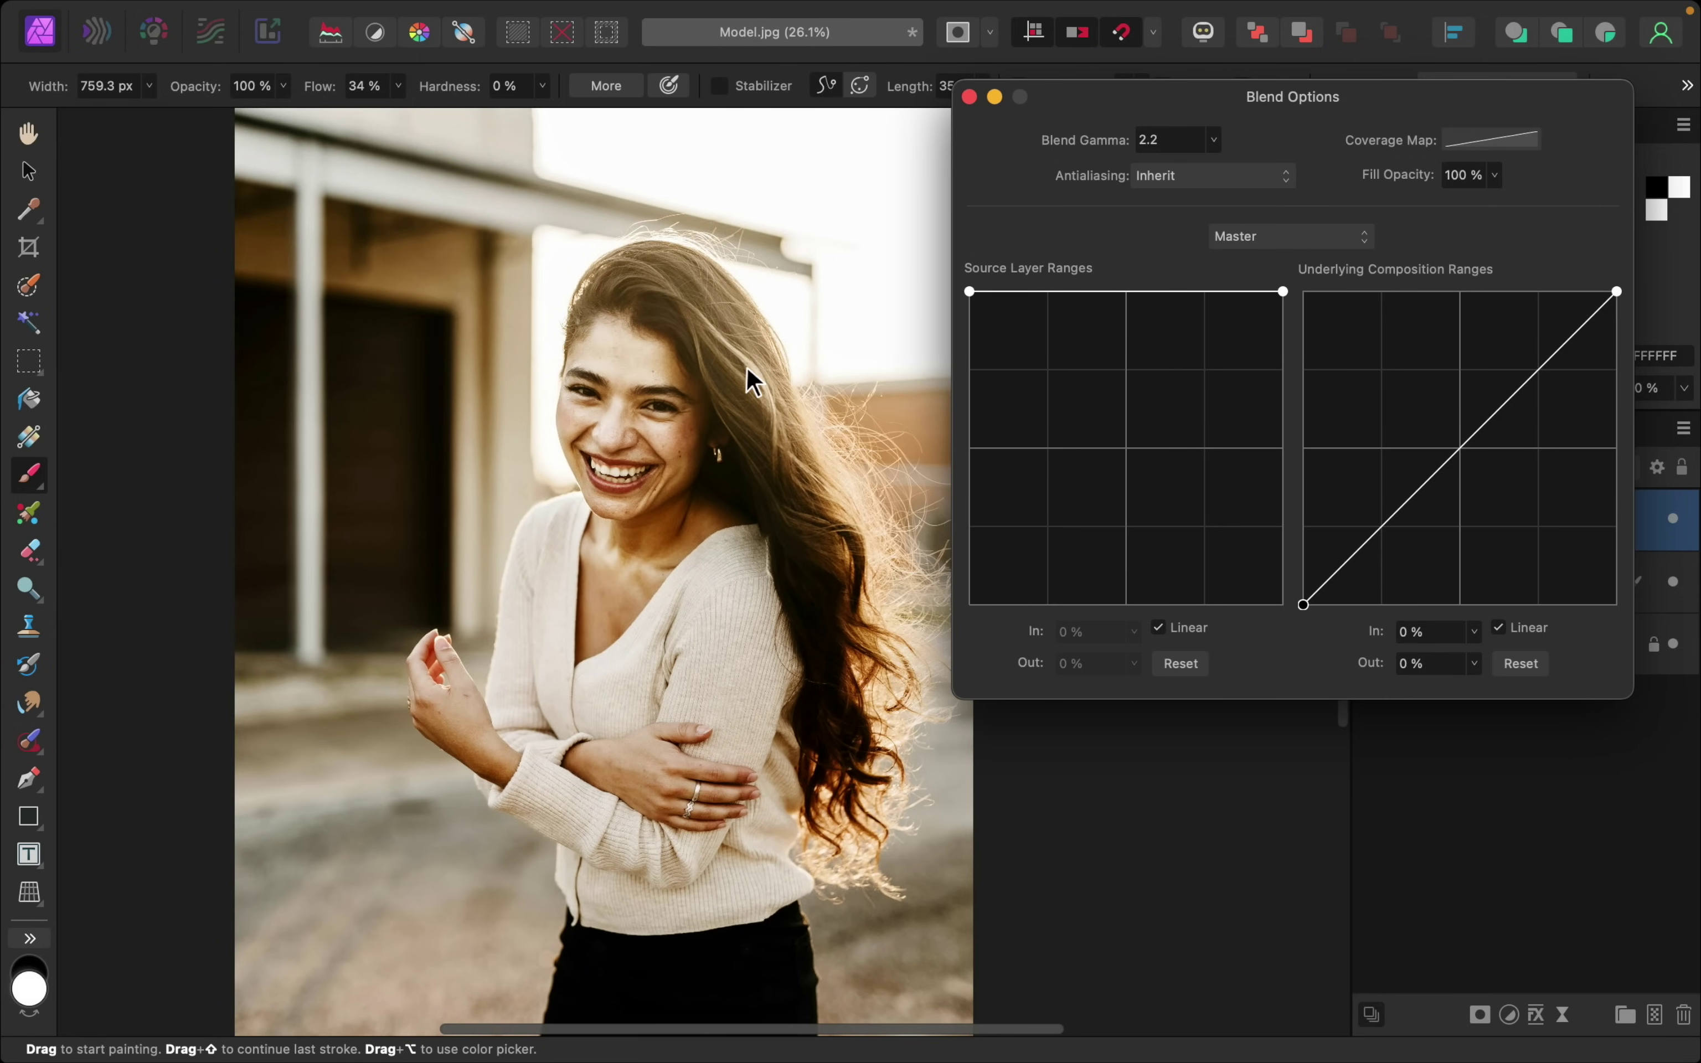
{"action": "left_click_drag", "start_coordinate": [1302, 609], "coordinate": [1414, 643]}
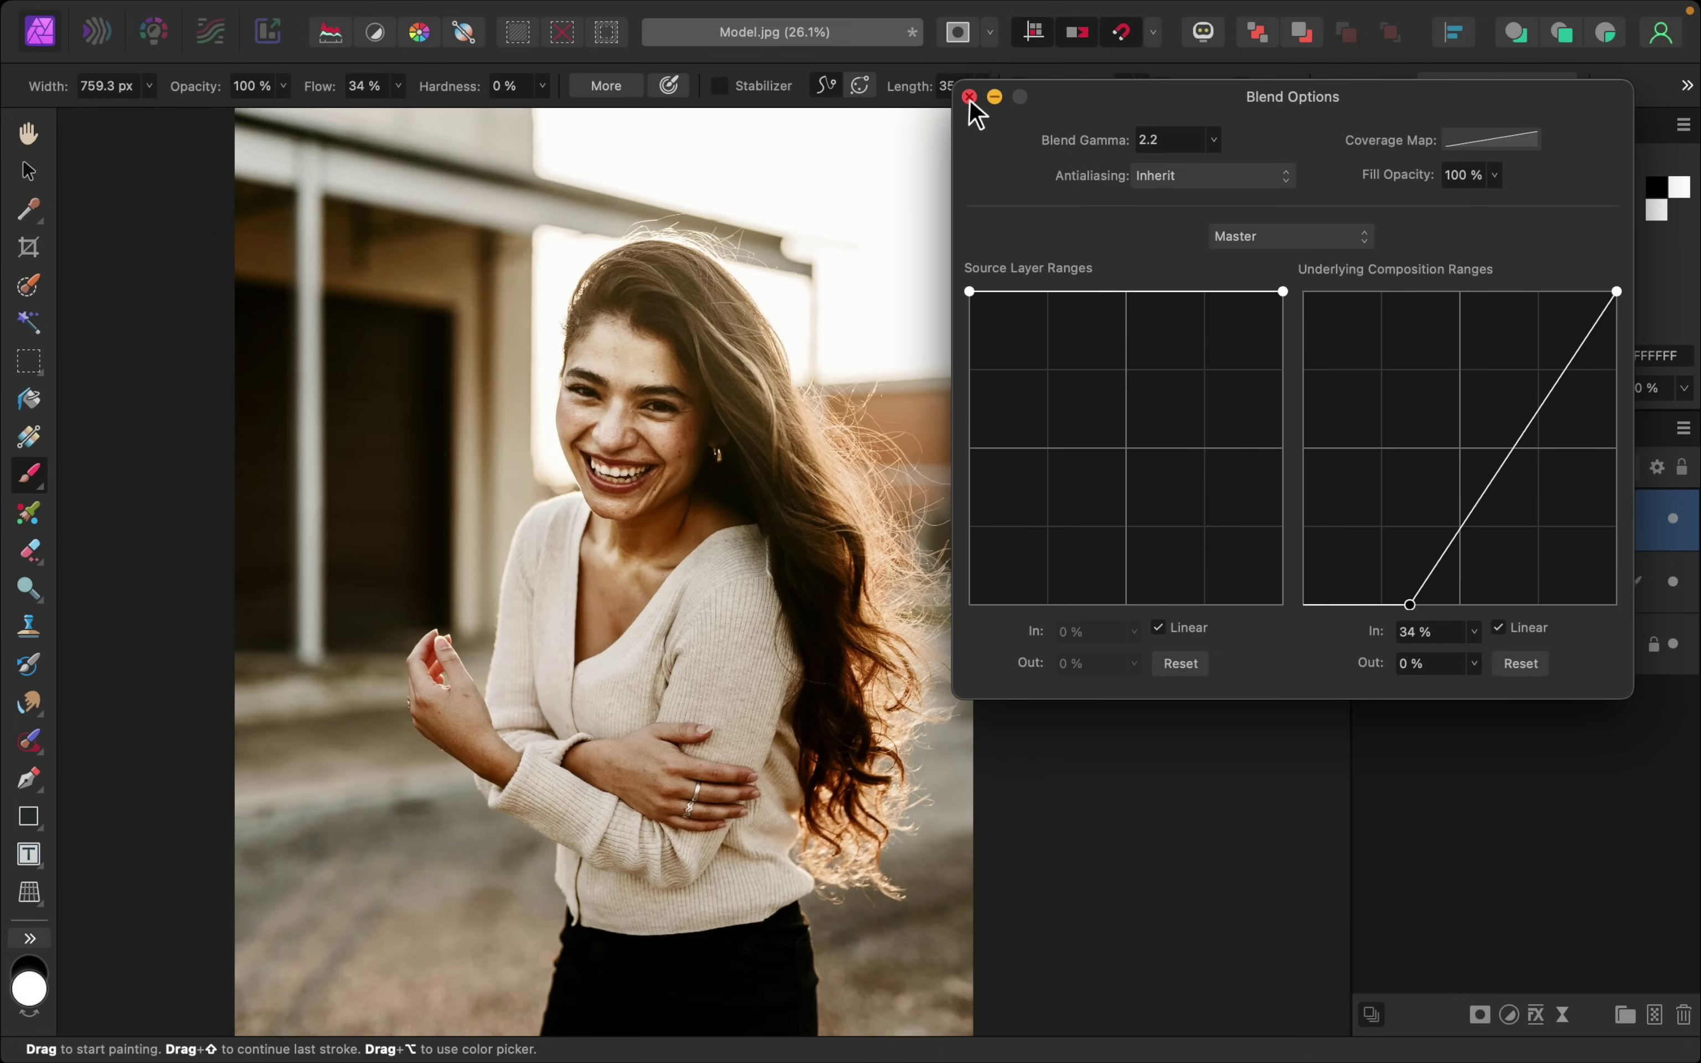
{"action": "left_click", "coordinate": [969, 97]}
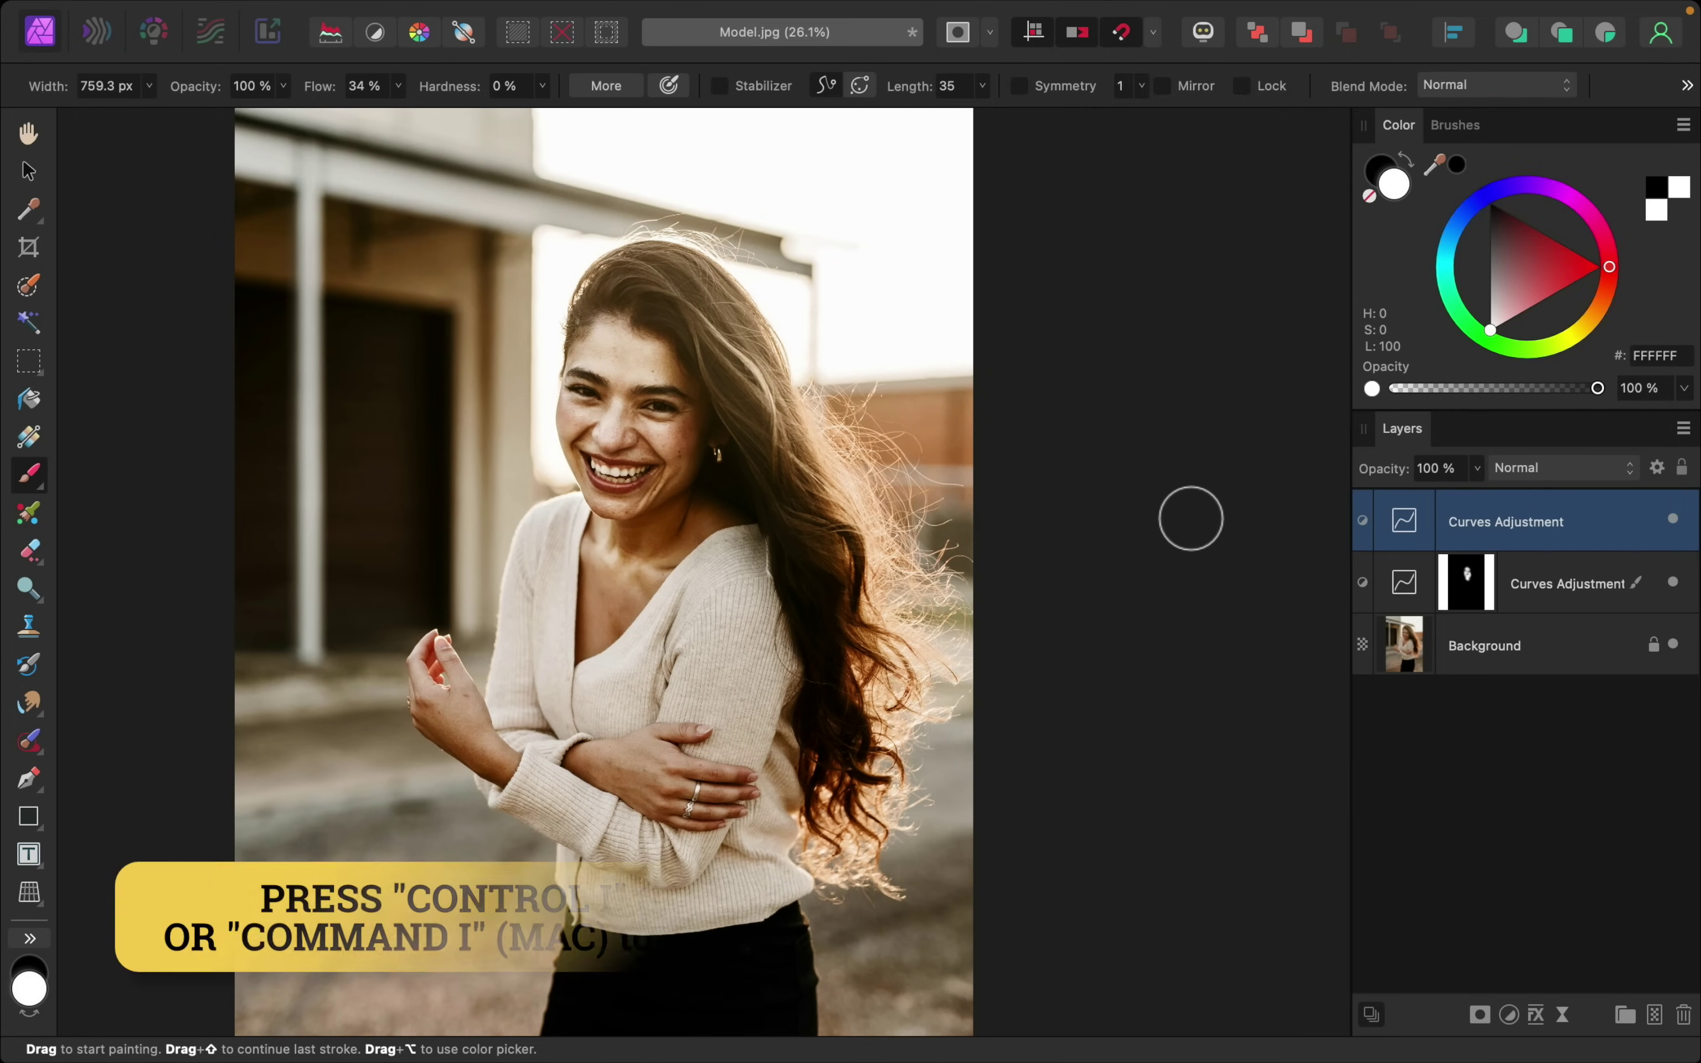
- Invert the top Curves mask to black and paint white along the backlit hair
{"action": "key", "text": "super+i"}
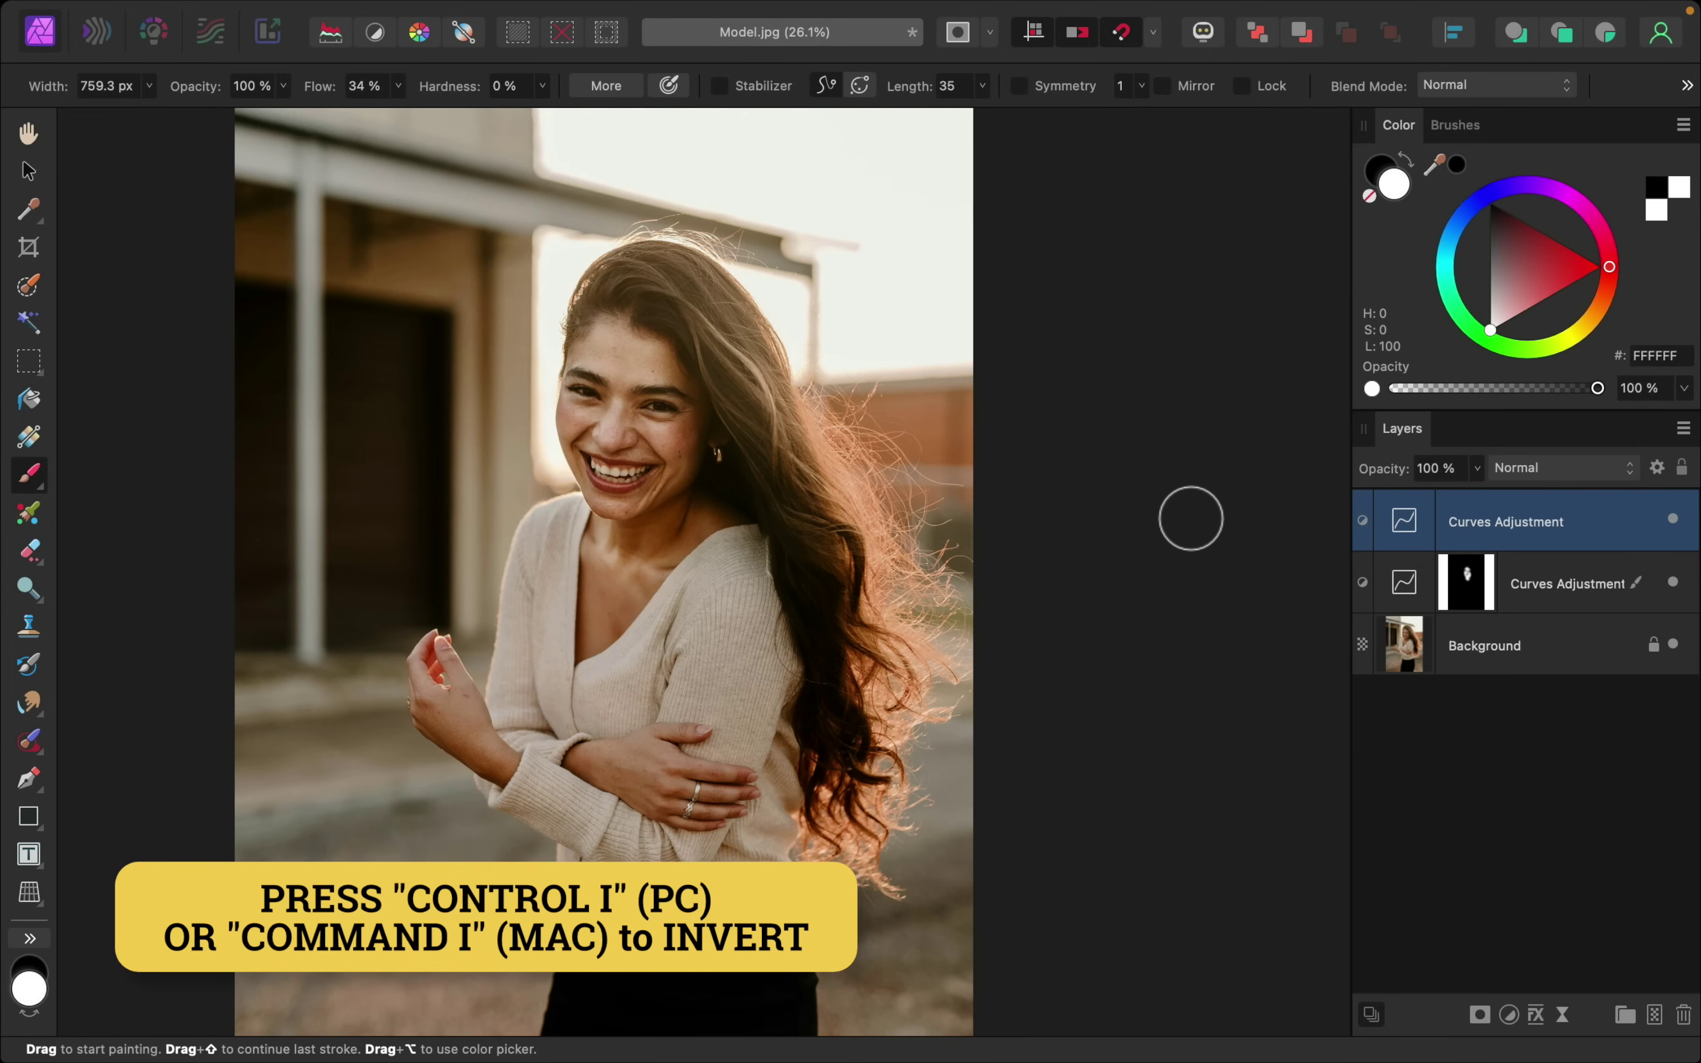
{"action": "scroll", "coordinate": [661, 286], "scroll_direction": "up", "scroll_amount": 5}
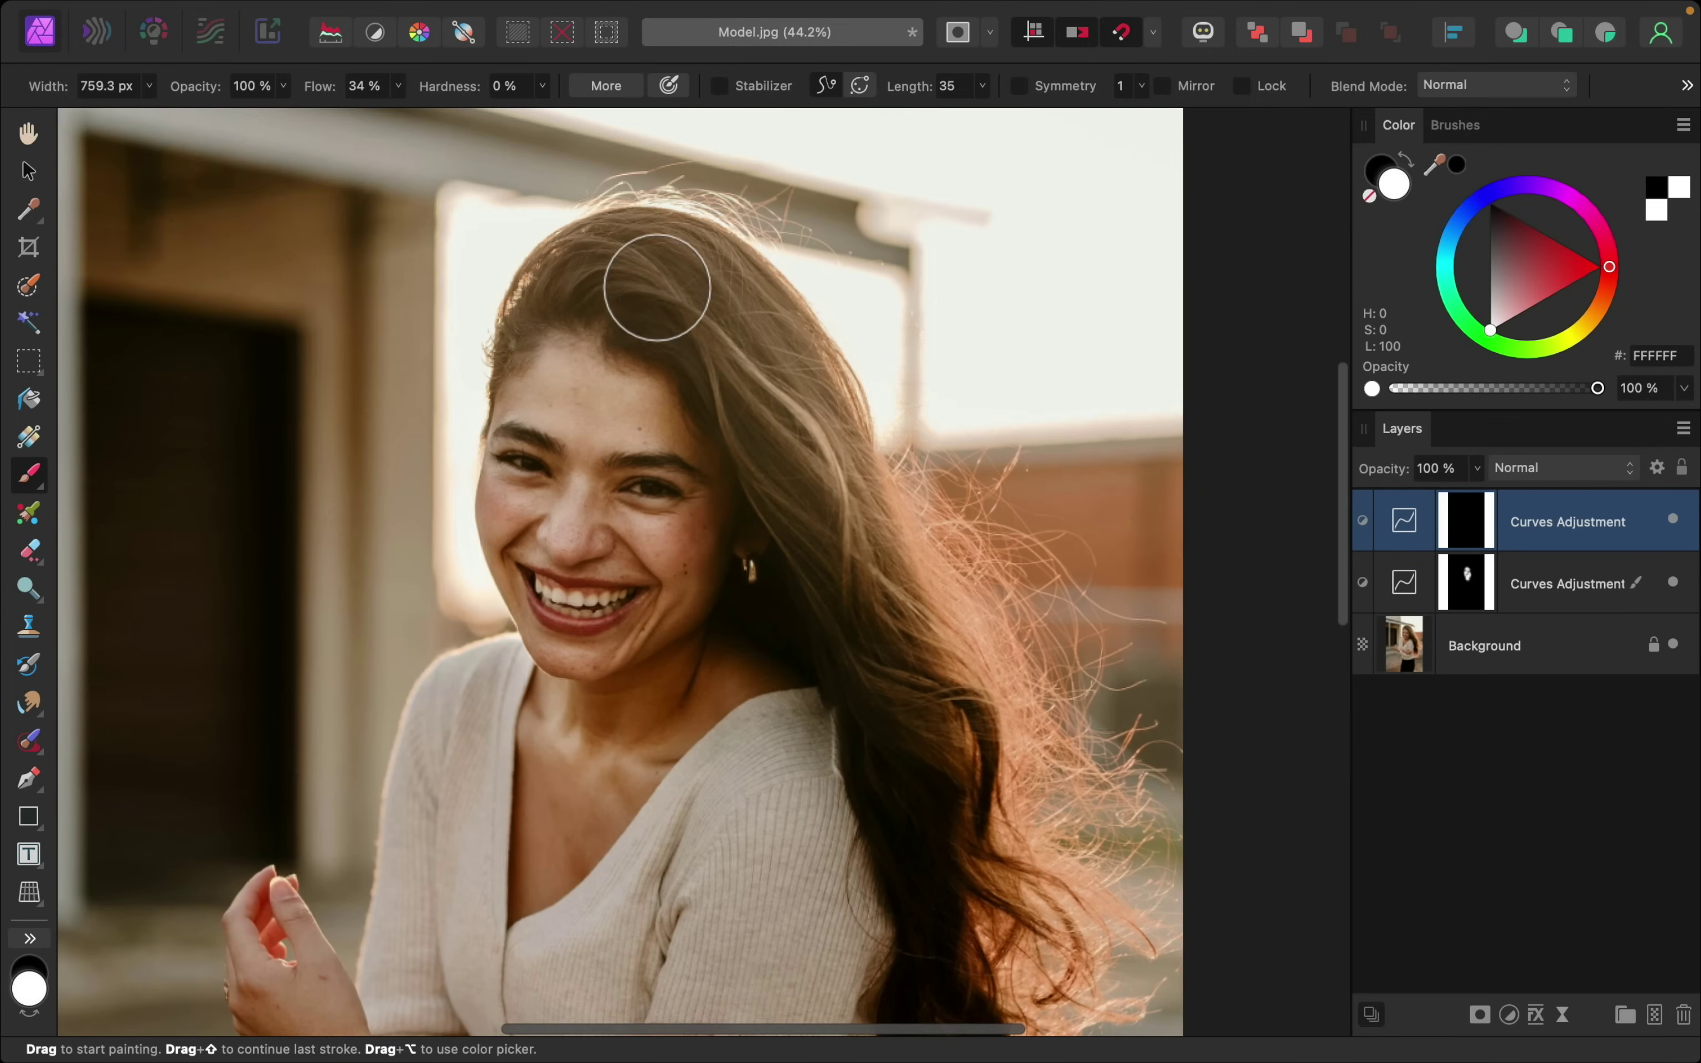
{"action": "mouse_move", "coordinate": [778, 418]}
{"action": "left_mouse_down"}
{"action": "mouse_move", "coordinate": [863, 595]}
{"action": "mouse_move", "coordinate": [842, 523]}
{"action": "mouse_move", "coordinate": [965, 721]}
{"action": "mouse_move", "coordinate": [928, 571]}
{"action": "mouse_move", "coordinate": [933, 774]}
{"action": "mouse_move", "coordinate": [998, 796]}
{"action": "mouse_move", "coordinate": [980, 881]}
{"action": "left_mouse_up"}
{"action": "scroll", "coordinate": [937, 680], "scroll_direction": "down", "scroll_amount": 3}
{"action": "mouse_move", "coordinate": [938, 680]}
{"action": "left_mouse_down"}
{"action": "mouse_move", "coordinate": [994, 773]}
{"action": "mouse_move", "coordinate": [1014, 881]}
{"action": "left_mouse_up"}
{"action": "scroll", "coordinate": [1015, 882], "scroll_direction": "down", "scroll_amount": 3}
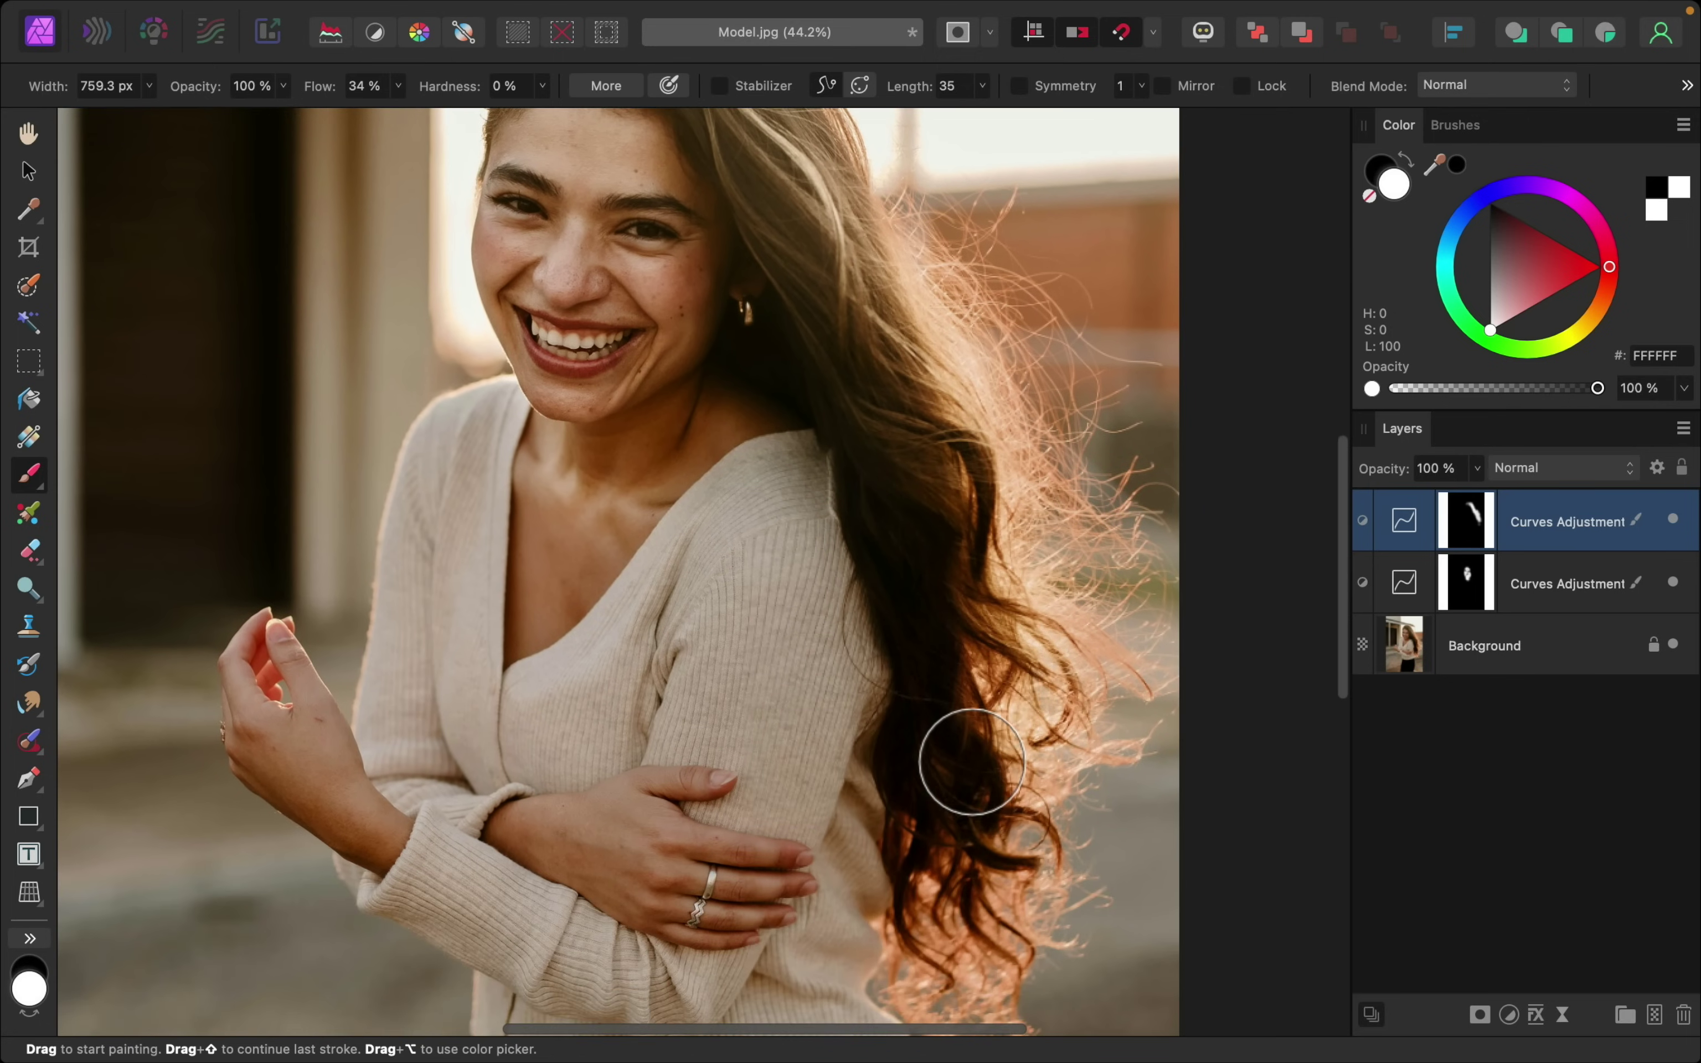
{"action": "mouse_move", "coordinate": [972, 759]}
{"action": "left_mouse_down"}
{"action": "mouse_move", "coordinate": [975, 854]}
{"action": "mouse_move", "coordinate": [1046, 396]}
{"action": "mouse_move", "coordinate": [964, 311]}
{"action": "mouse_move", "coordinate": [1097, 360]}
{"action": "mouse_move", "coordinate": [996, 246]}
{"action": "left_mouse_up"}
{"action": "scroll", "coordinate": [976, 854], "scroll_direction": "down", "scroll_amount": 2}
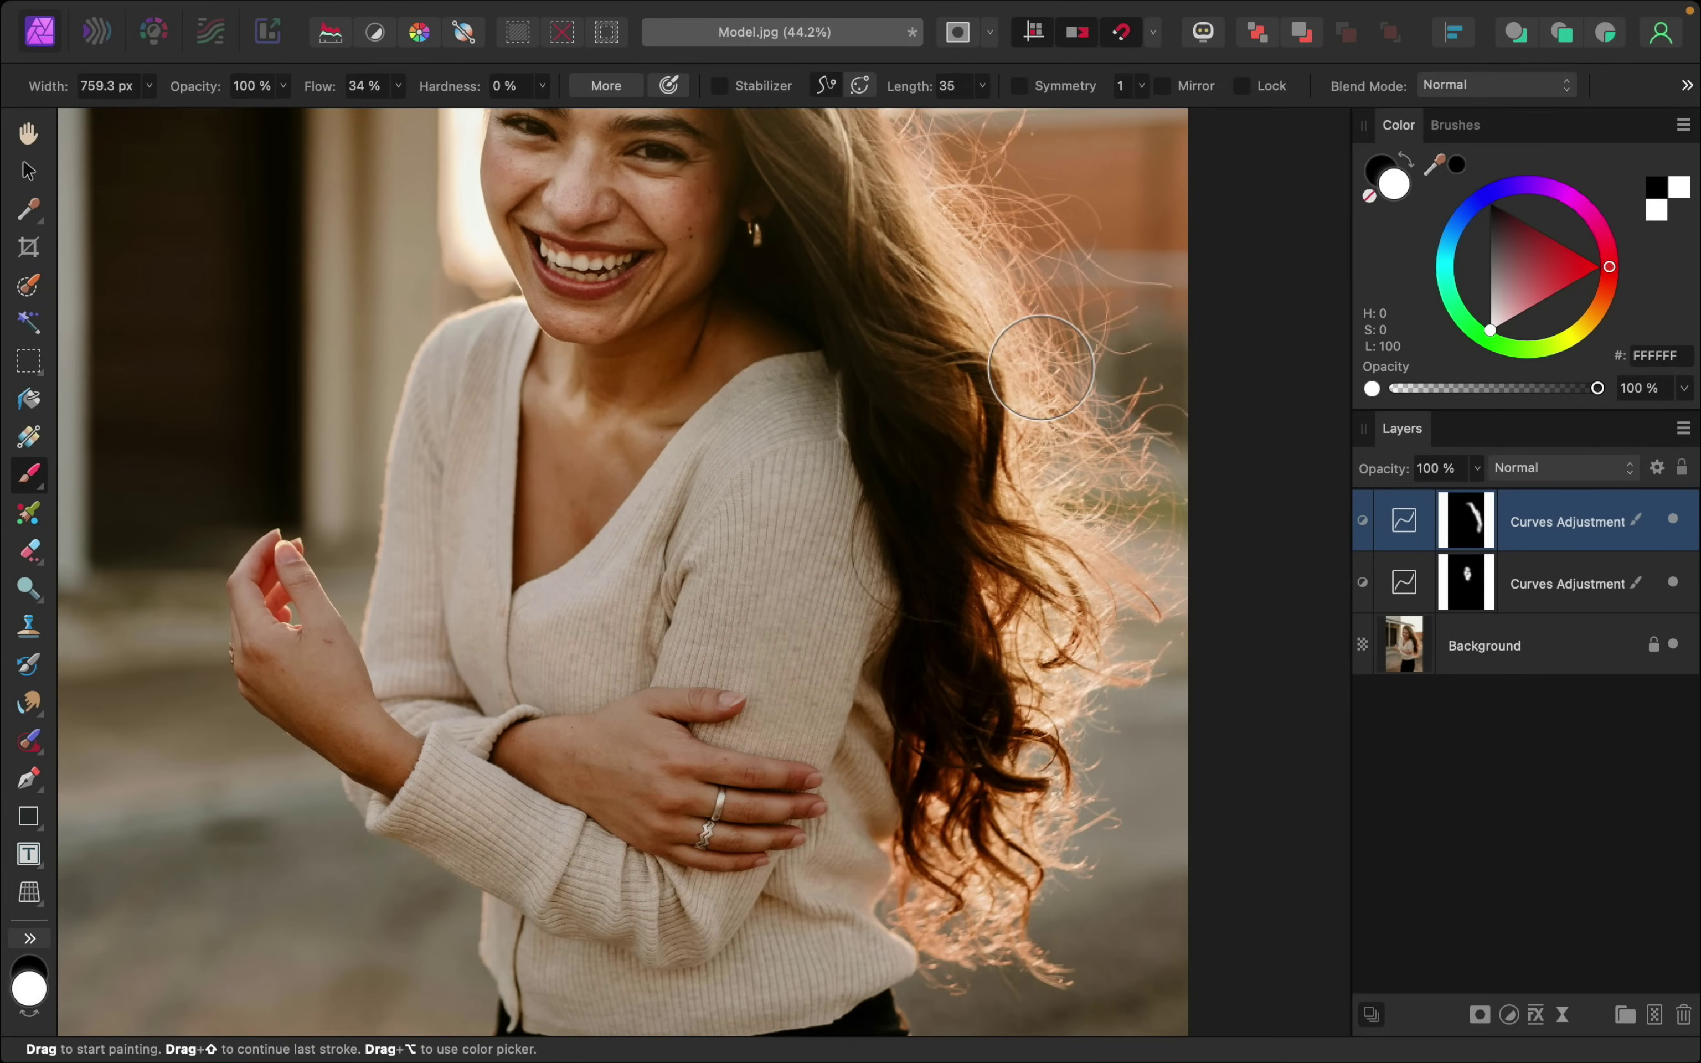
{"action": "scroll", "coordinate": [1042, 367], "scroll_direction": "up", "scroll_amount": 2}
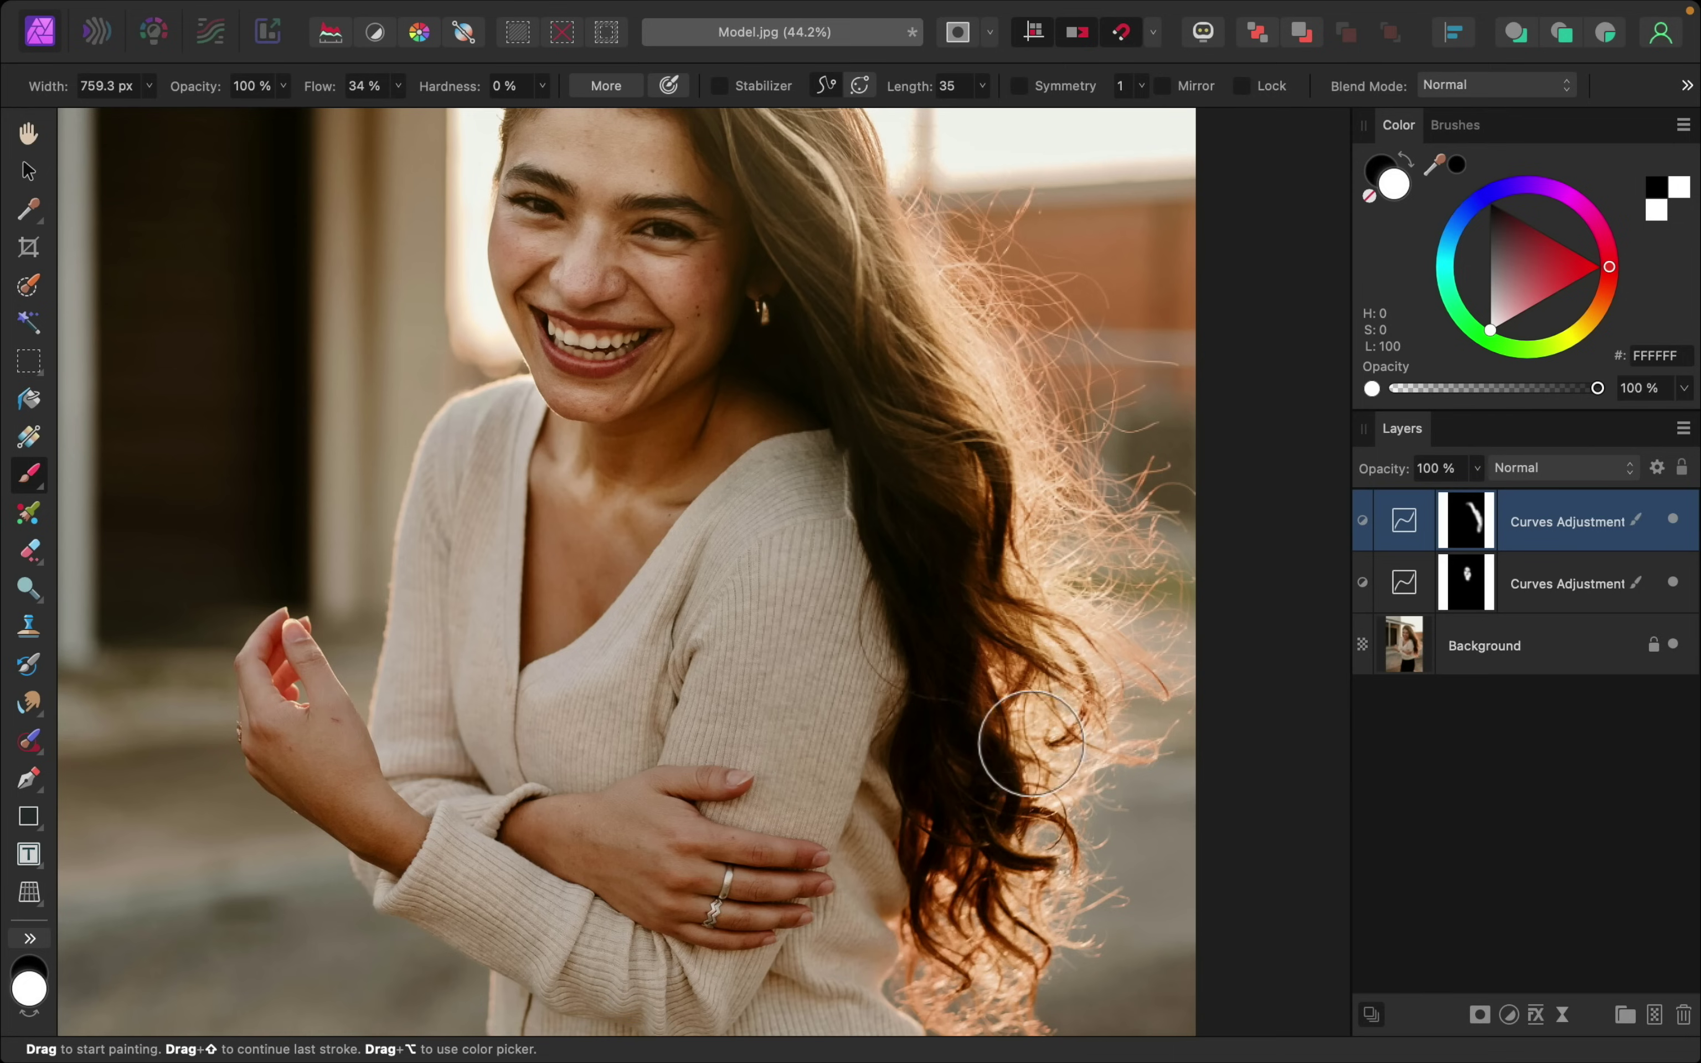
{"action": "scroll", "coordinate": [987, 843], "scroll_direction": "down", "scroll_amount": 5}
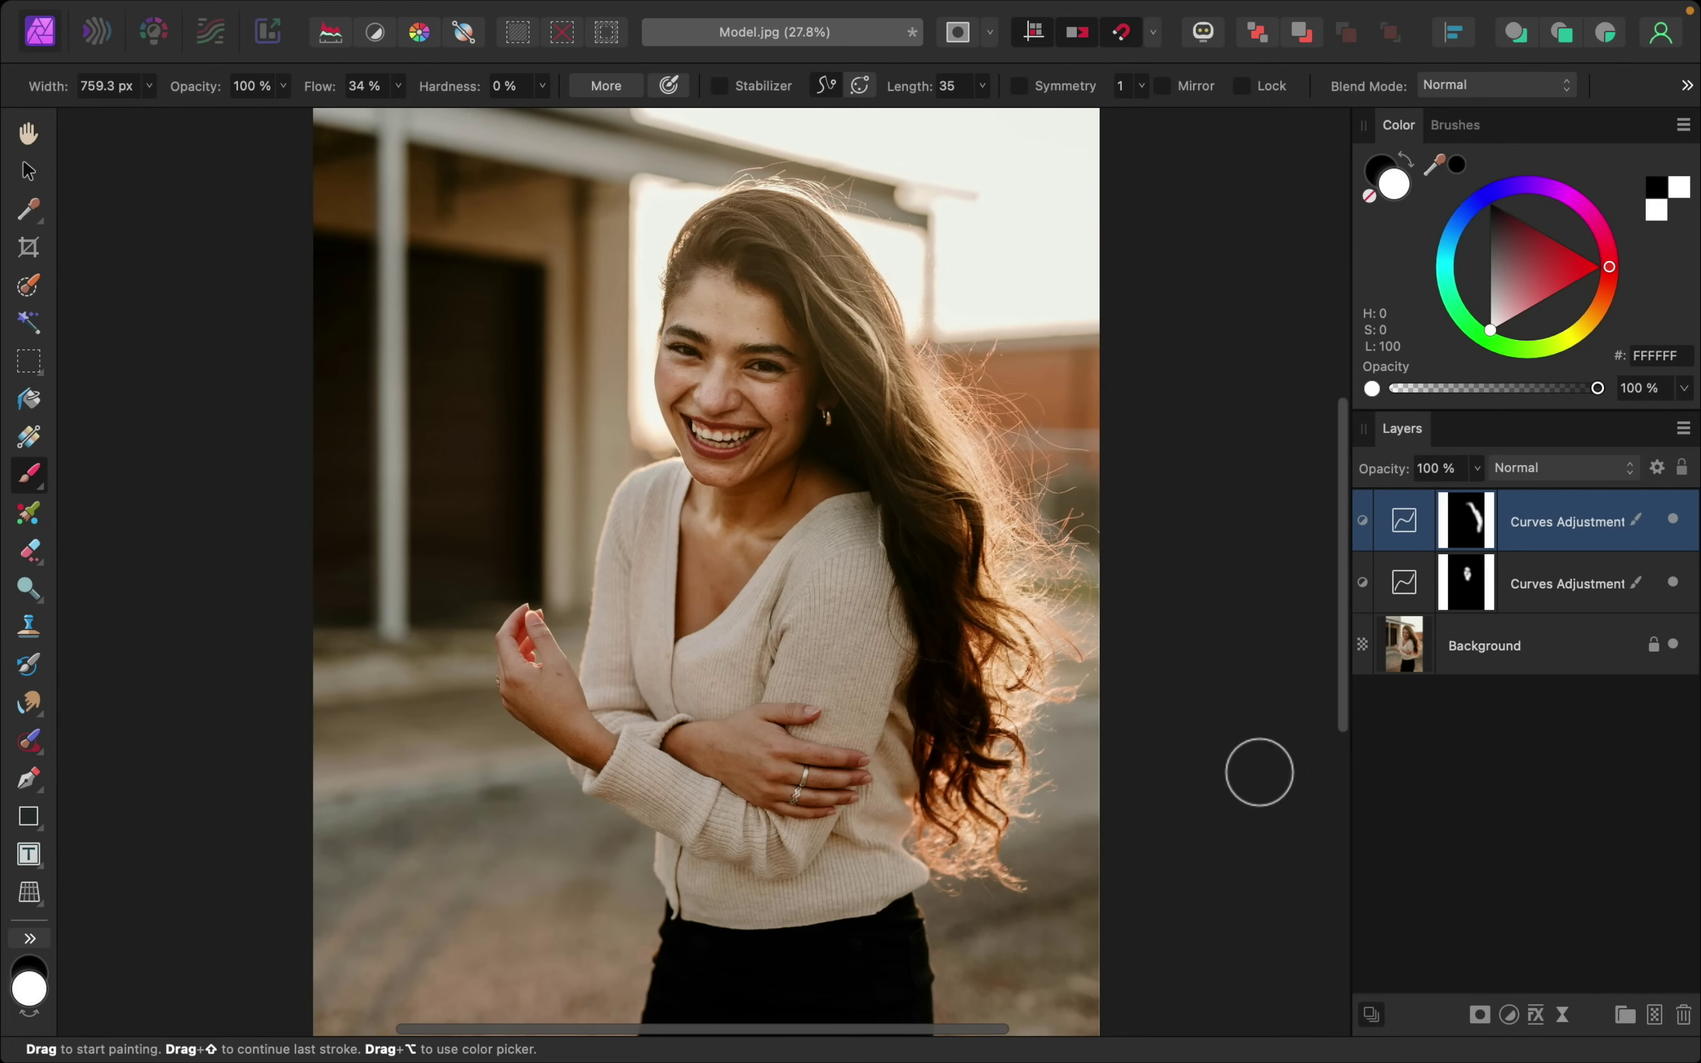
- Toggle the hair-brightening Curves layer off and on twice to compare
{"action": "left_click", "coordinate": [1672, 520]}
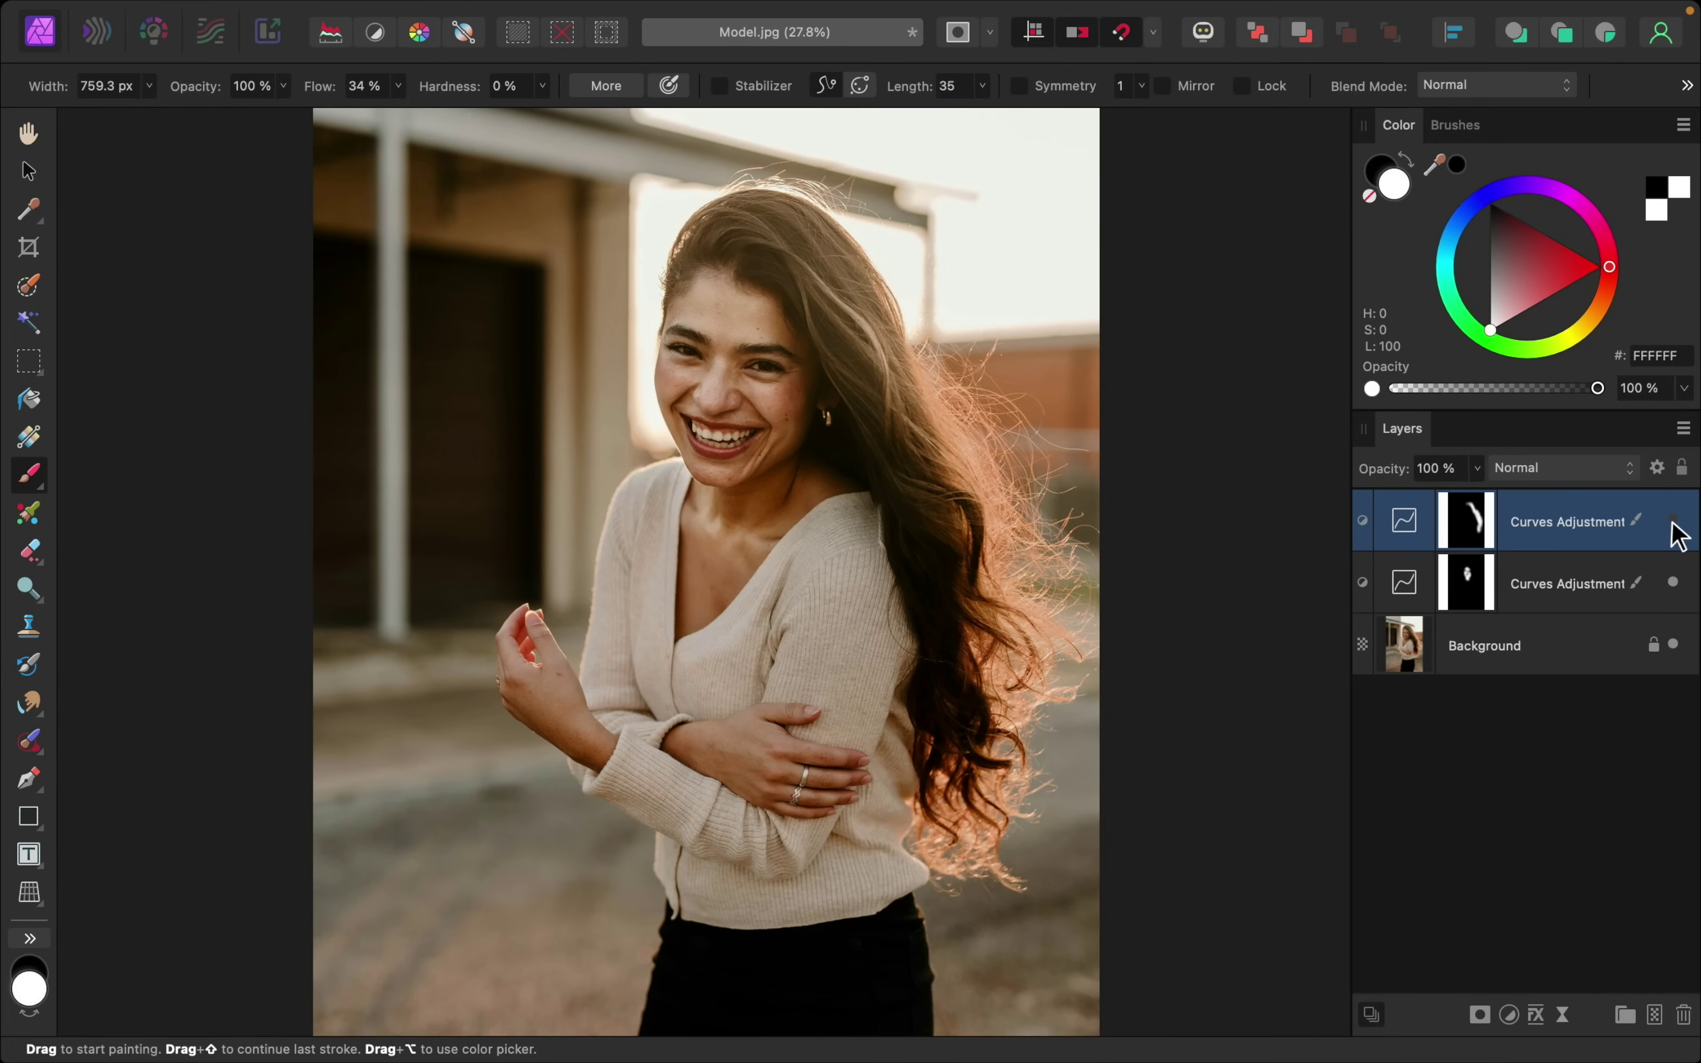
{"action": "left_click", "coordinate": [1673, 521]}
{"action": "left_click", "coordinate": [1673, 520]}
{"action": "left_click", "coordinate": [1673, 520]}
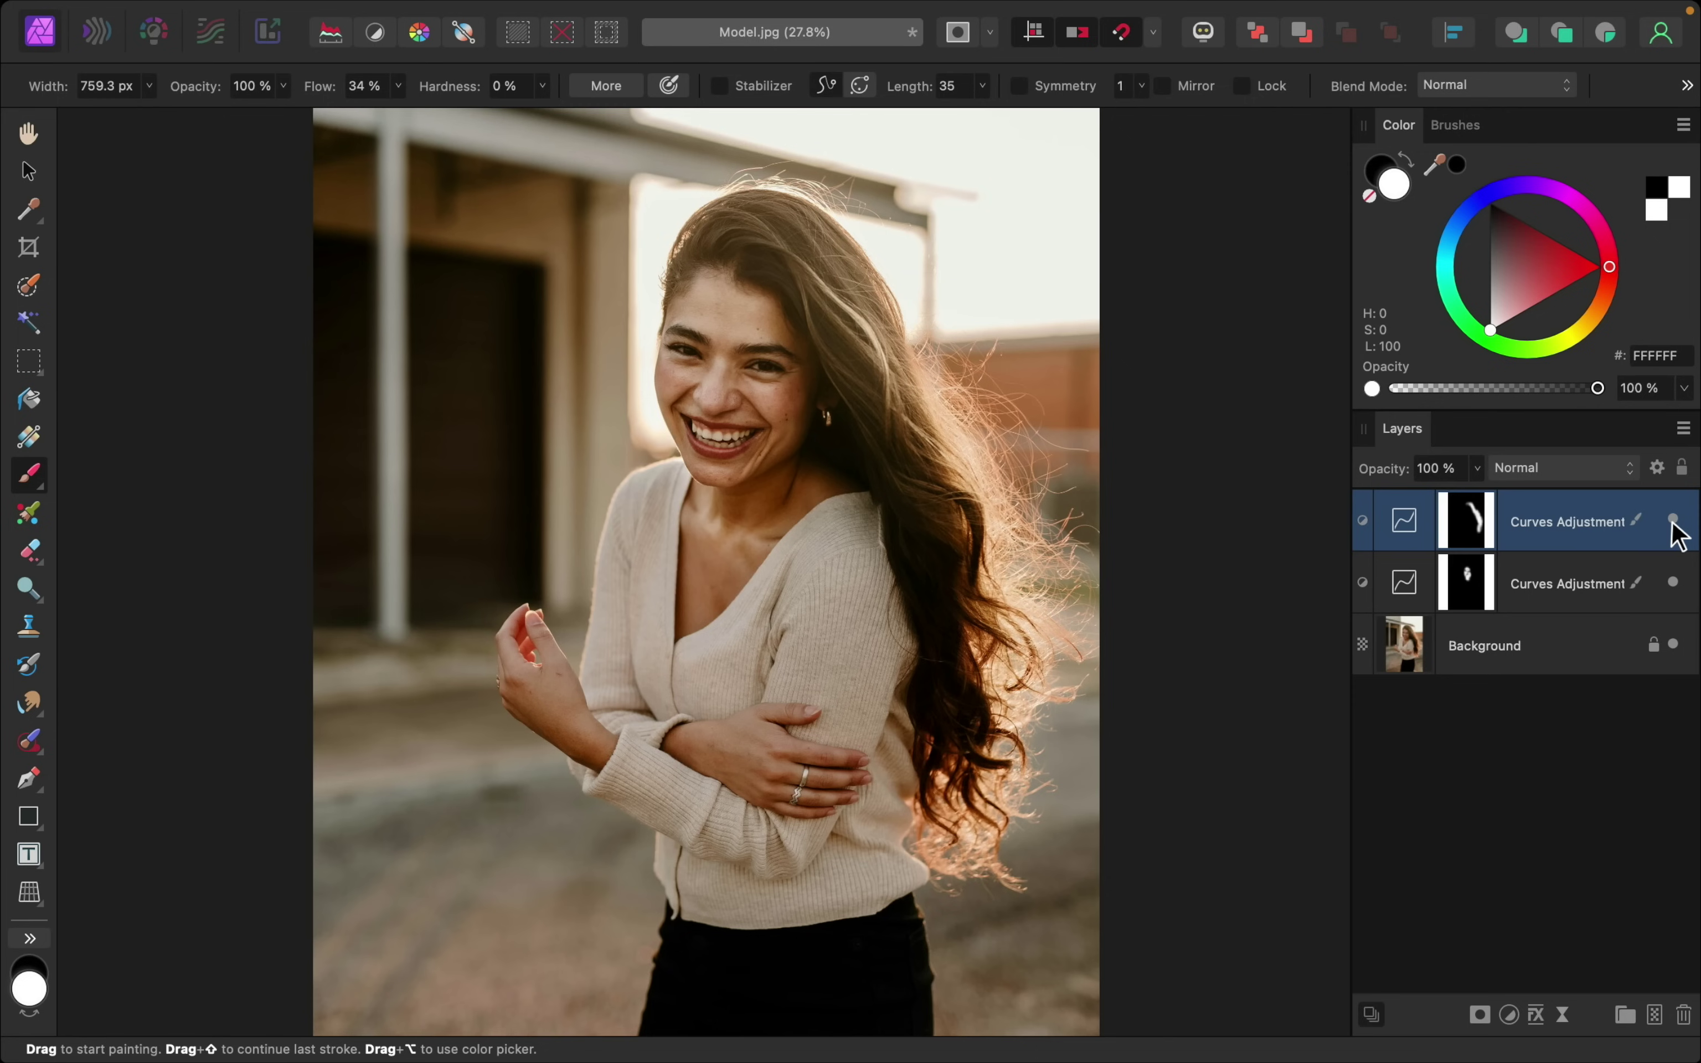
- Add a third Curves adjustment layer with the curve bowed upward to strongly brighten
{"action": "left_click", "coordinate": [1509, 1015]}
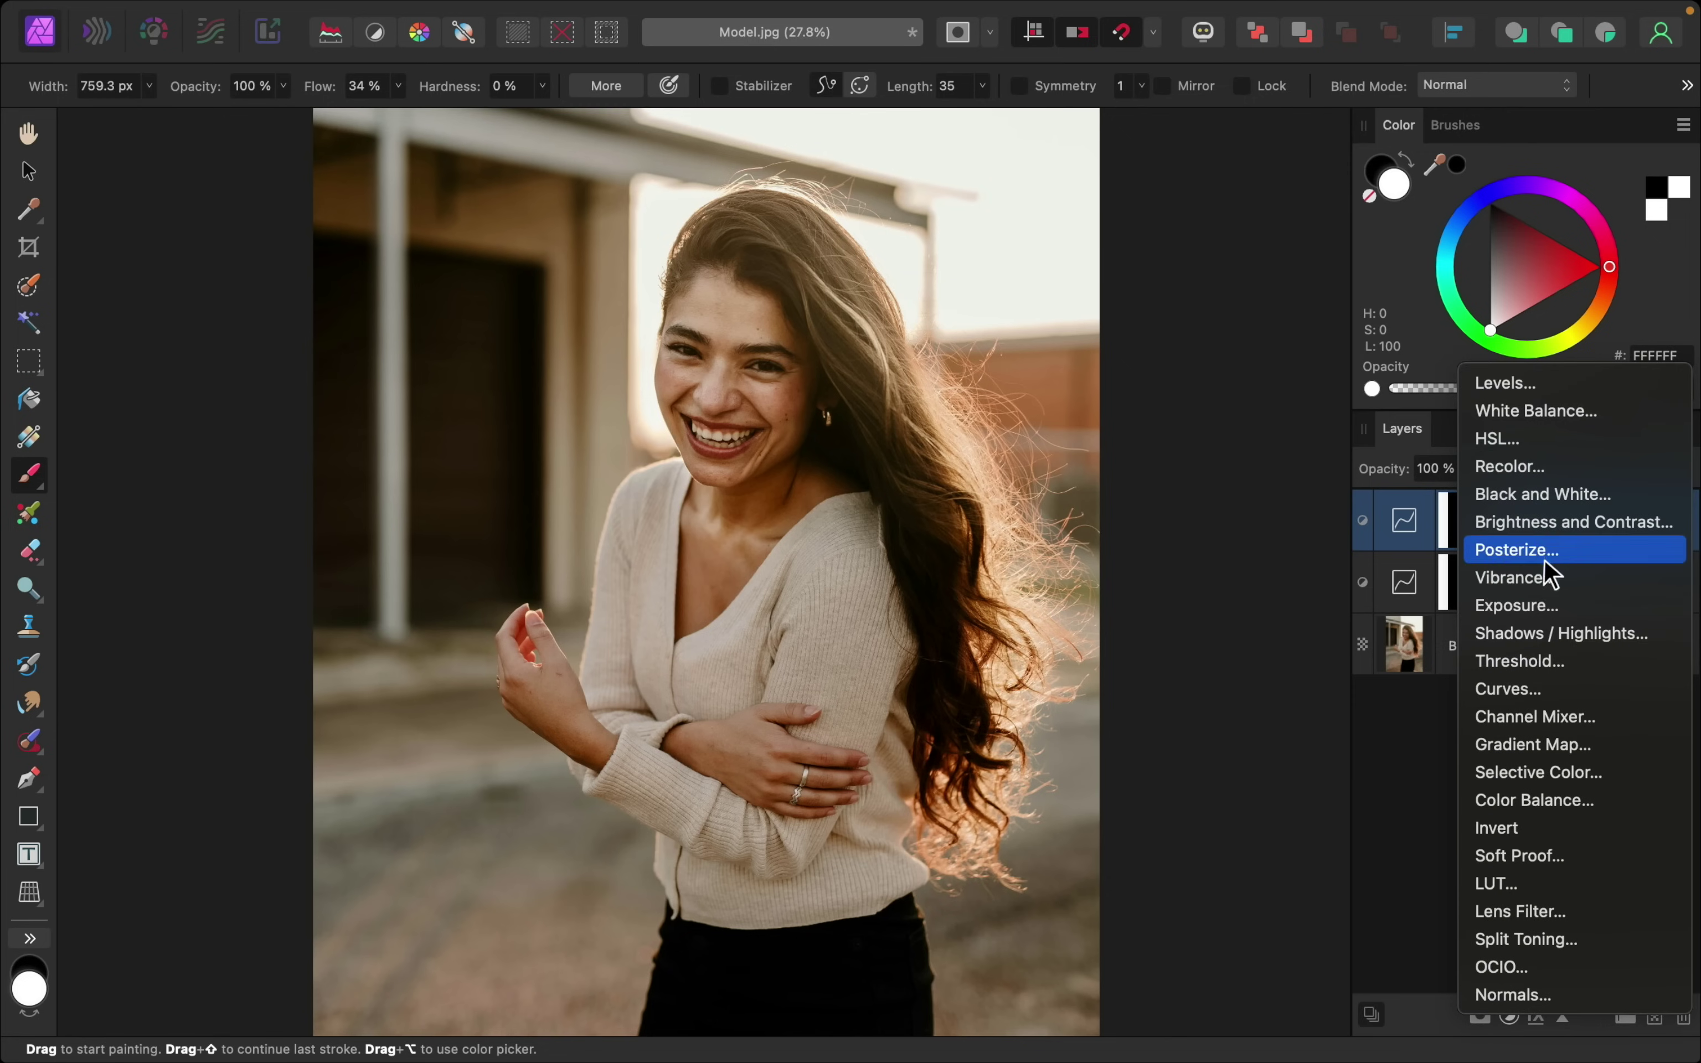
{"action": "left_click", "coordinate": [1550, 696]}
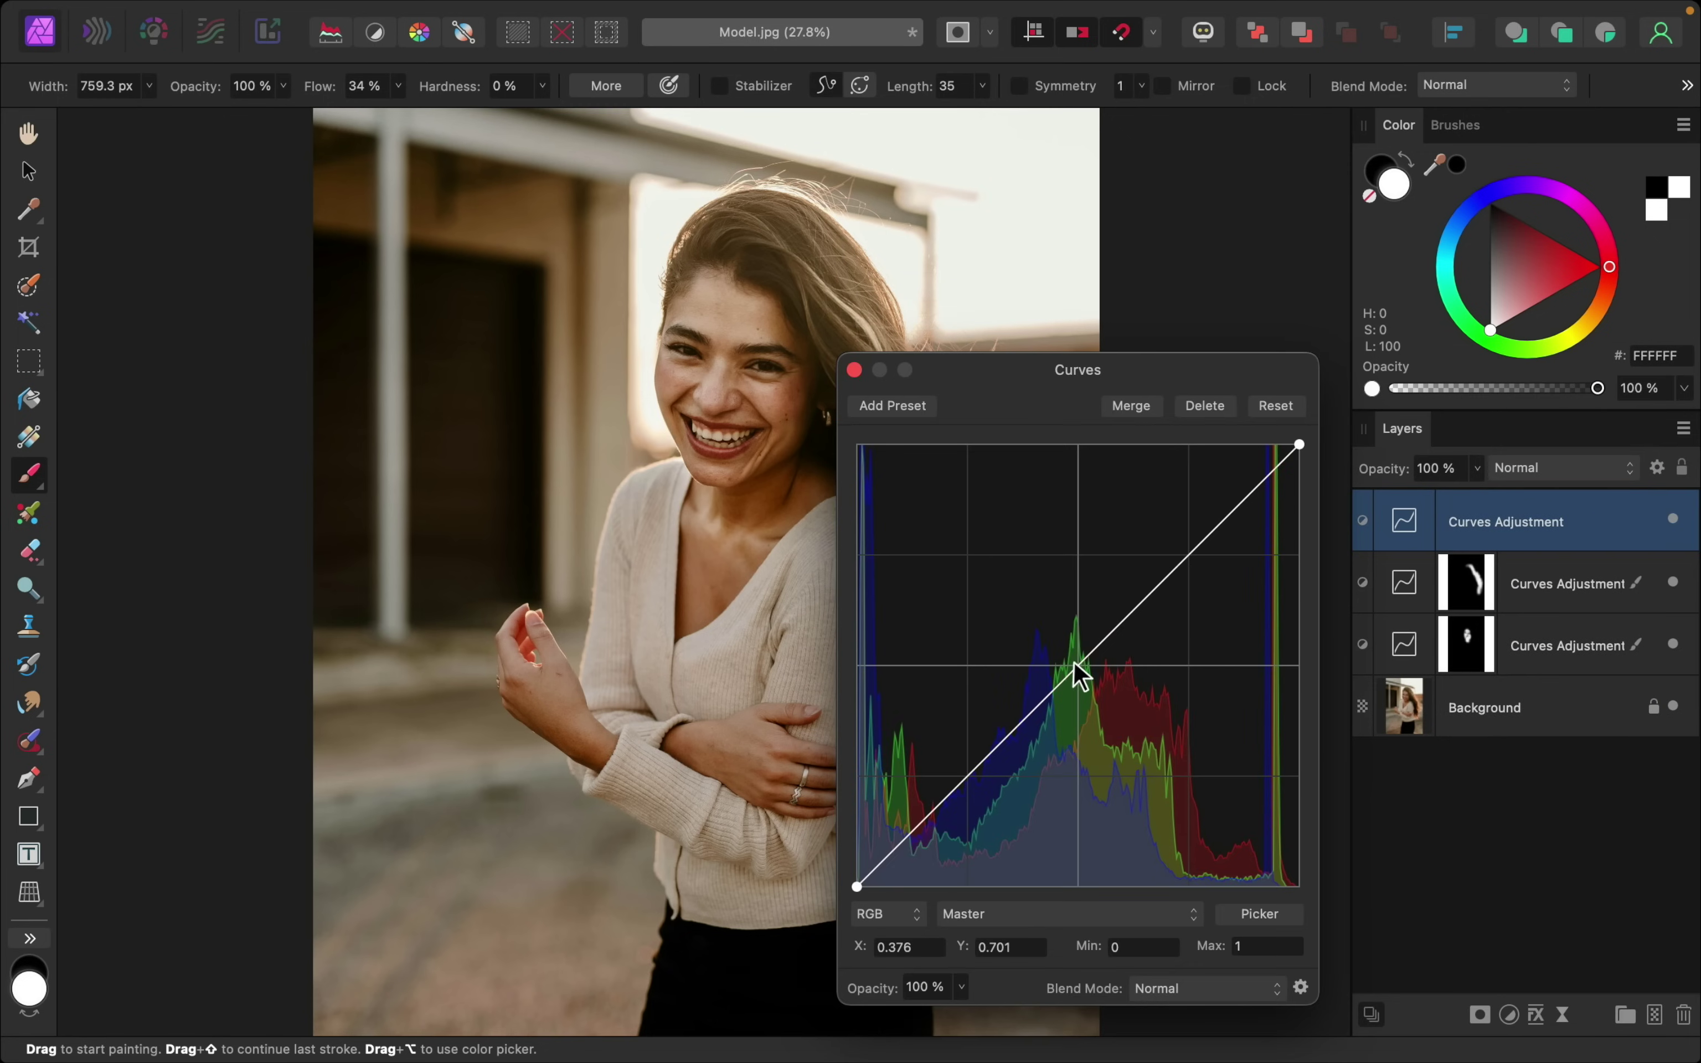
{"action": "left_click_drag", "start_coordinate": [1075, 670], "coordinate": [1025, 587]}
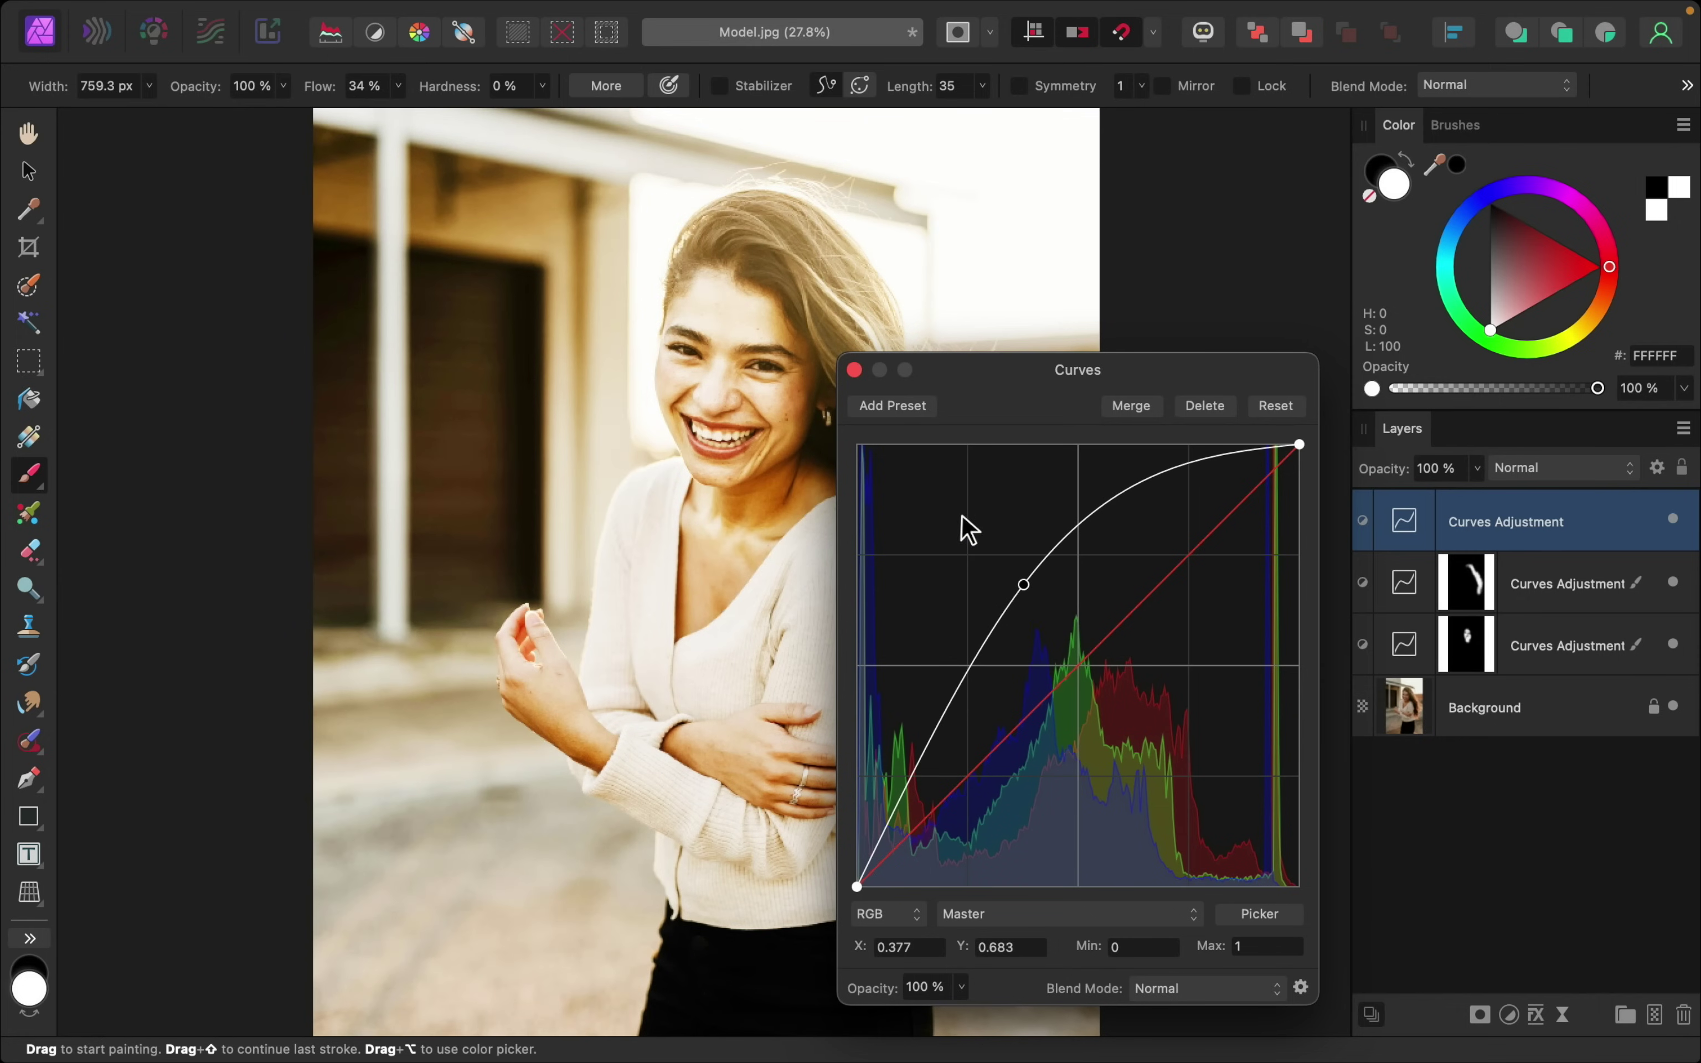
{"action": "left_click", "coordinate": [855, 370]}
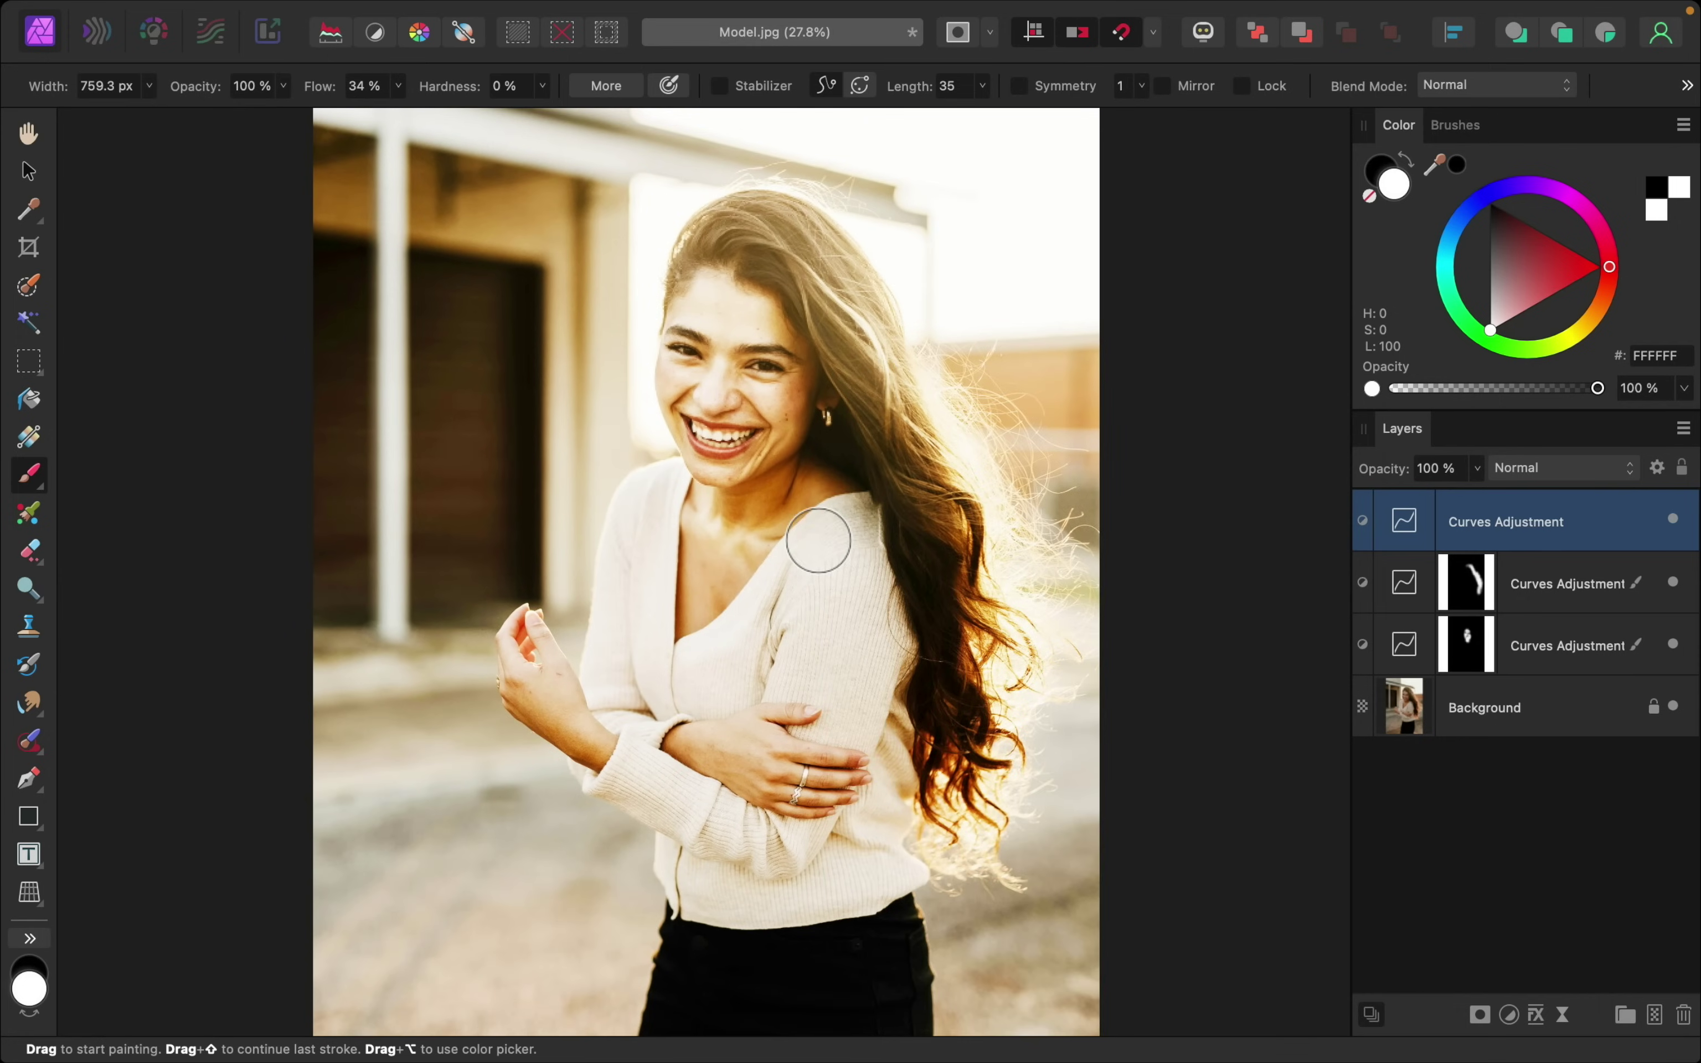
- Drag its Underlying Composition range's left node down to 0% to keep shadows untouched
{"action": "left_click", "coordinate": [1657, 468]}
{"action": "left_click_drag", "start_coordinate": [1305, 294], "coordinate": [1269, 623]}
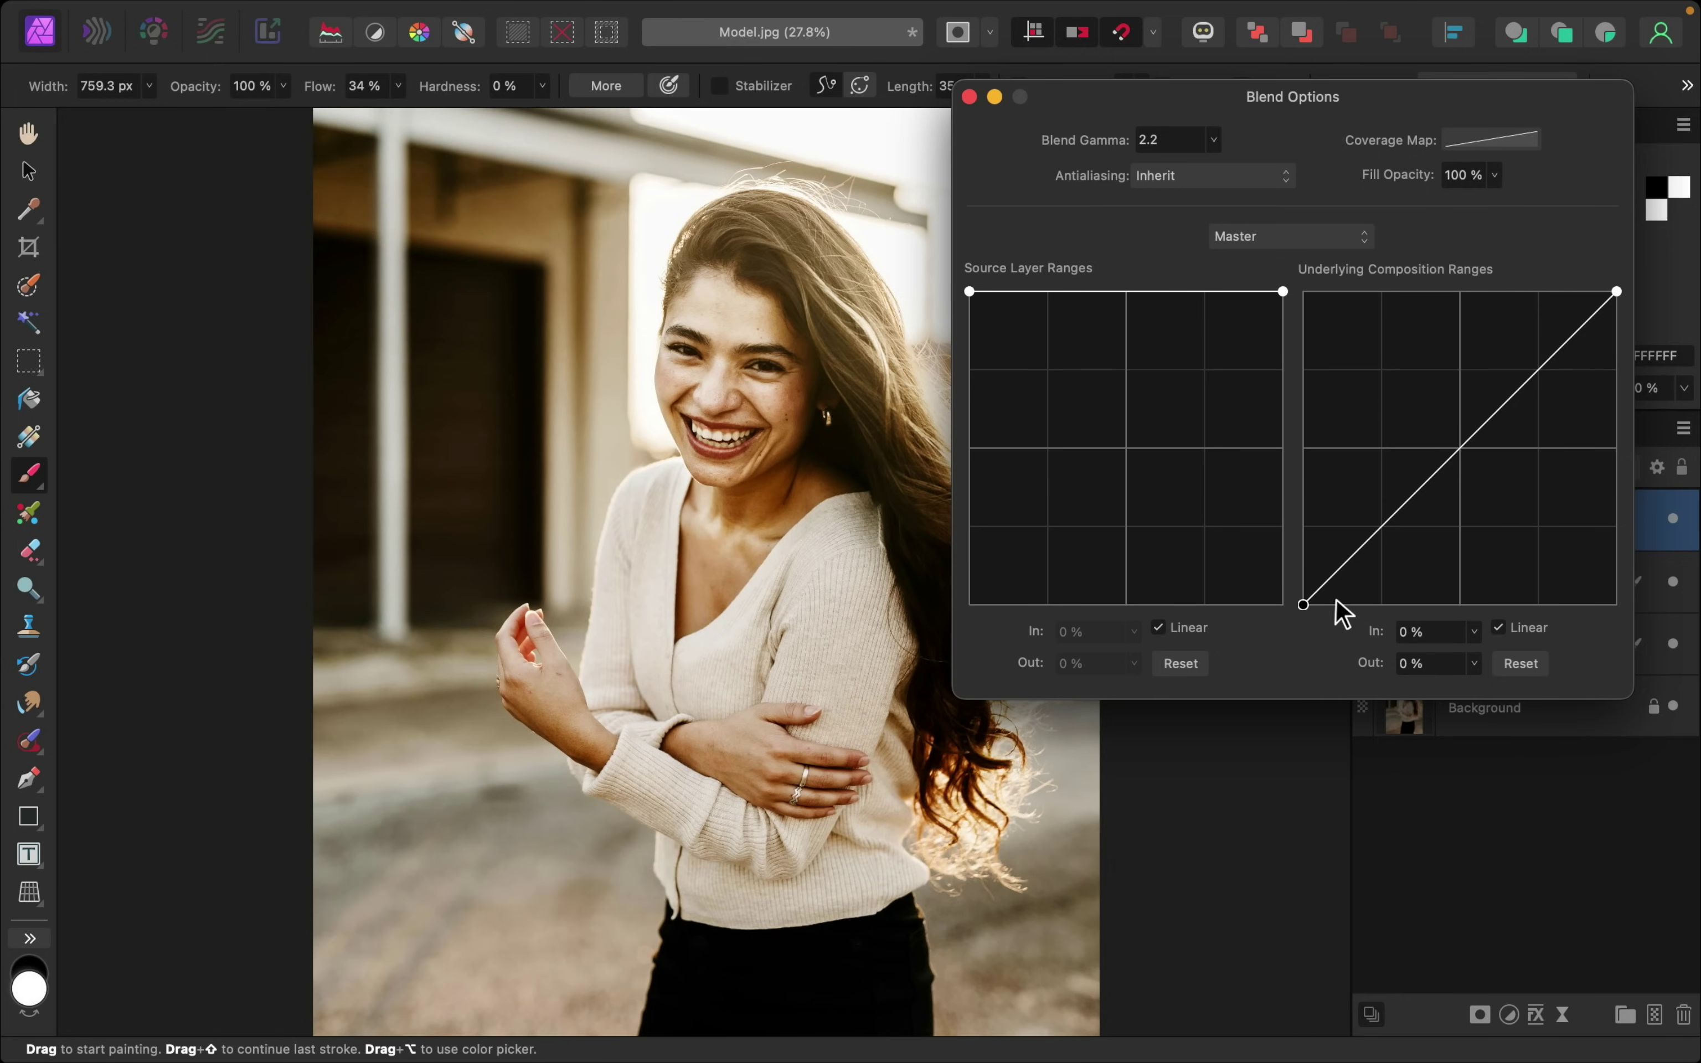
{"action": "left_click", "coordinate": [970, 97]}
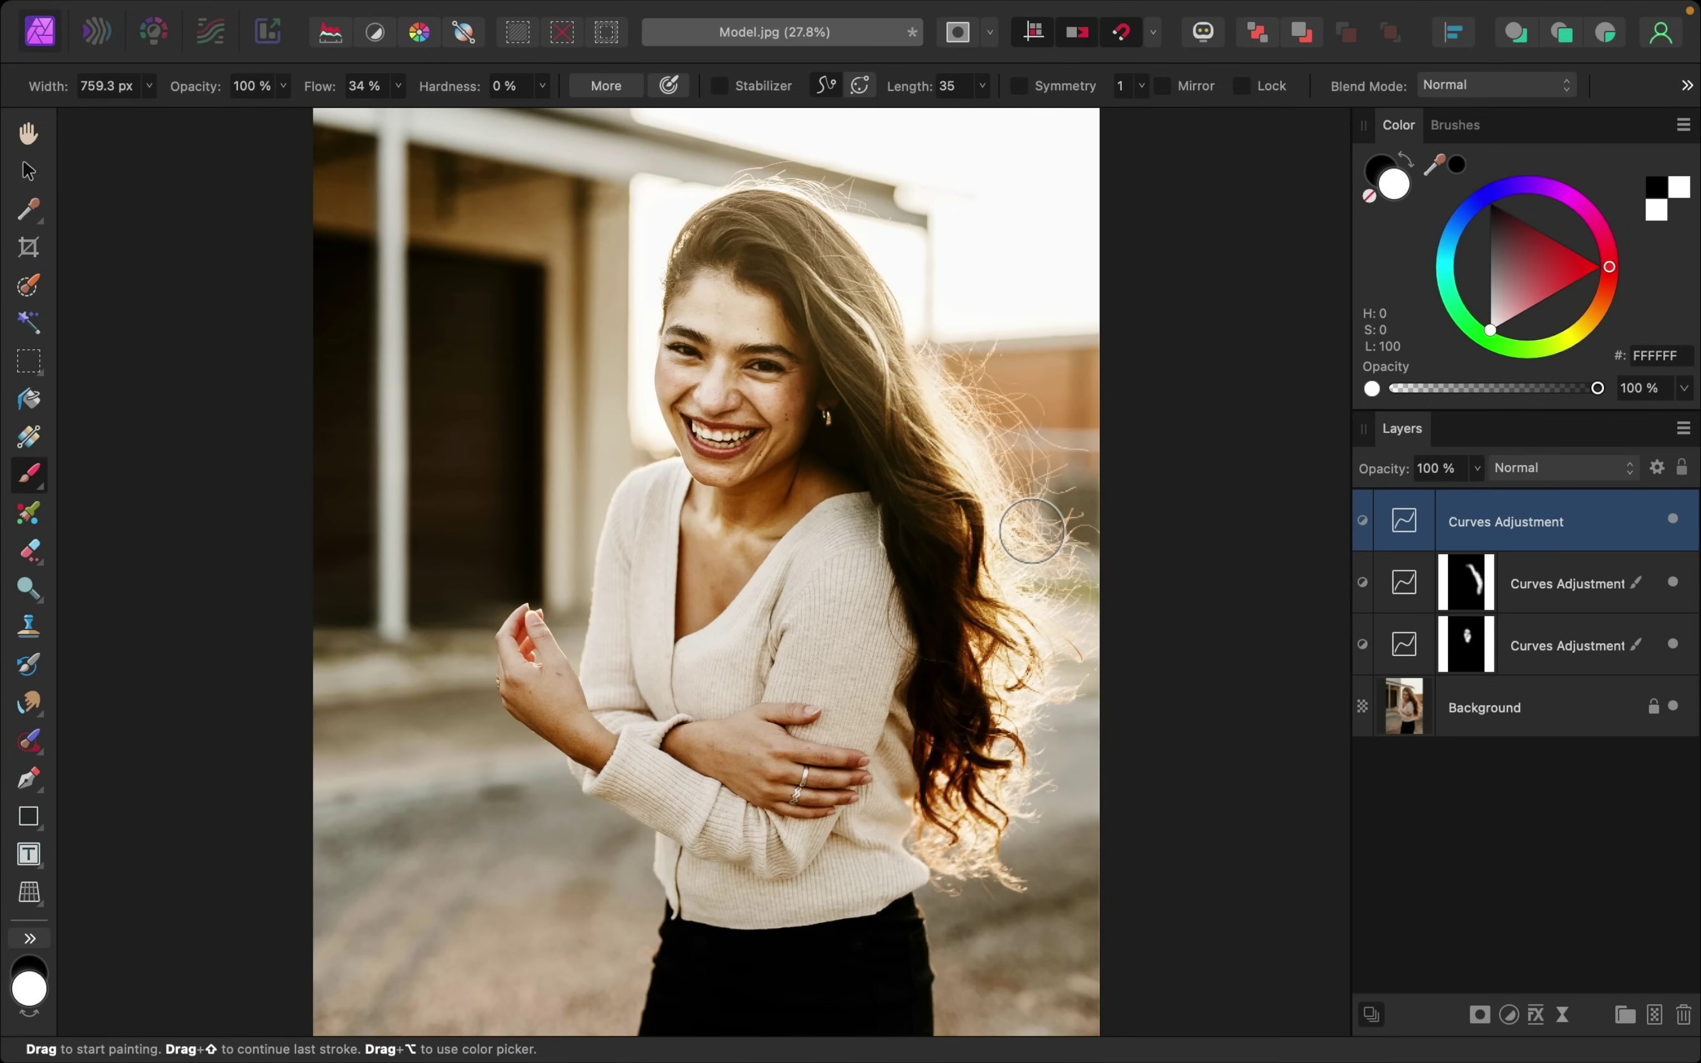
- Fill the third Curves layer's mask with black and shrink the brush to about 40 px for the rings
{"action": "key", "text": "super+i"}
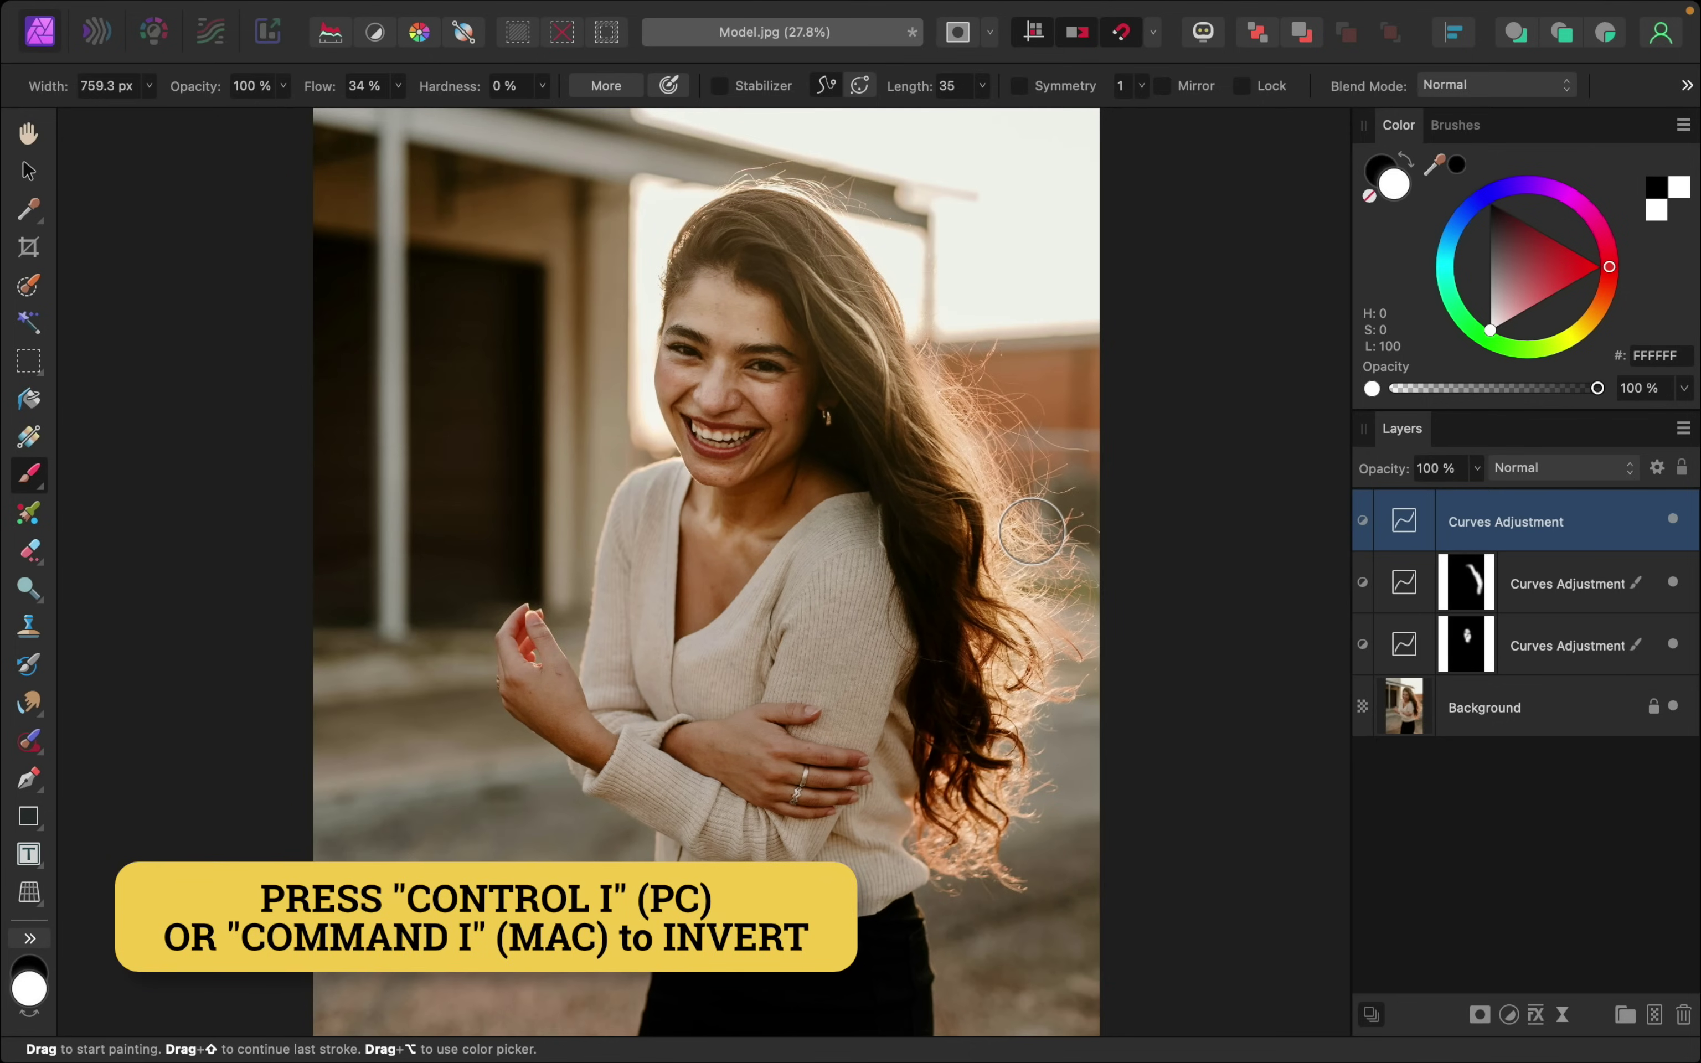
{"action": "scroll", "coordinate": [817, 408], "scroll_direction": "up", "scroll_amount": 5}
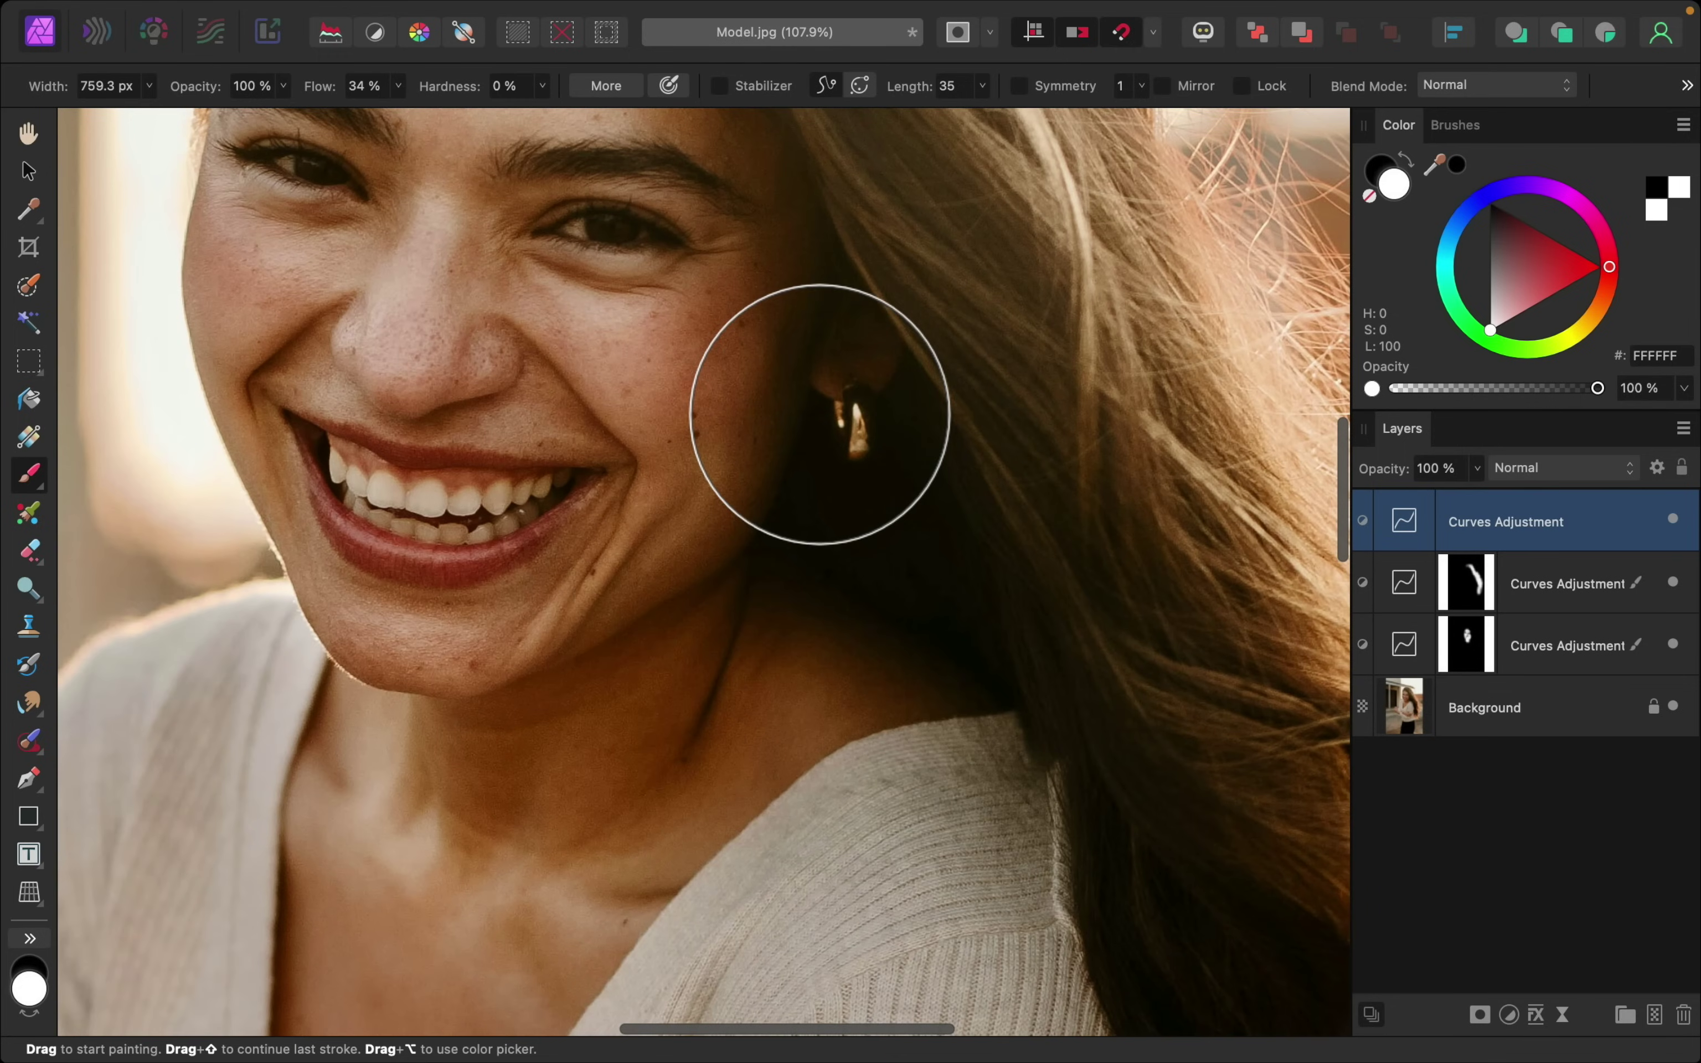
{"action": "key", "text": "bracketleft"}
{"action": "key", "text": "bracketleft"}
{"action": "key", "text": "bracketleft"}
{"action": "key", "text": "bracketleft"}
{"action": "key", "text": "bracketleft"}
{"action": "key", "text": "bracketleft"}
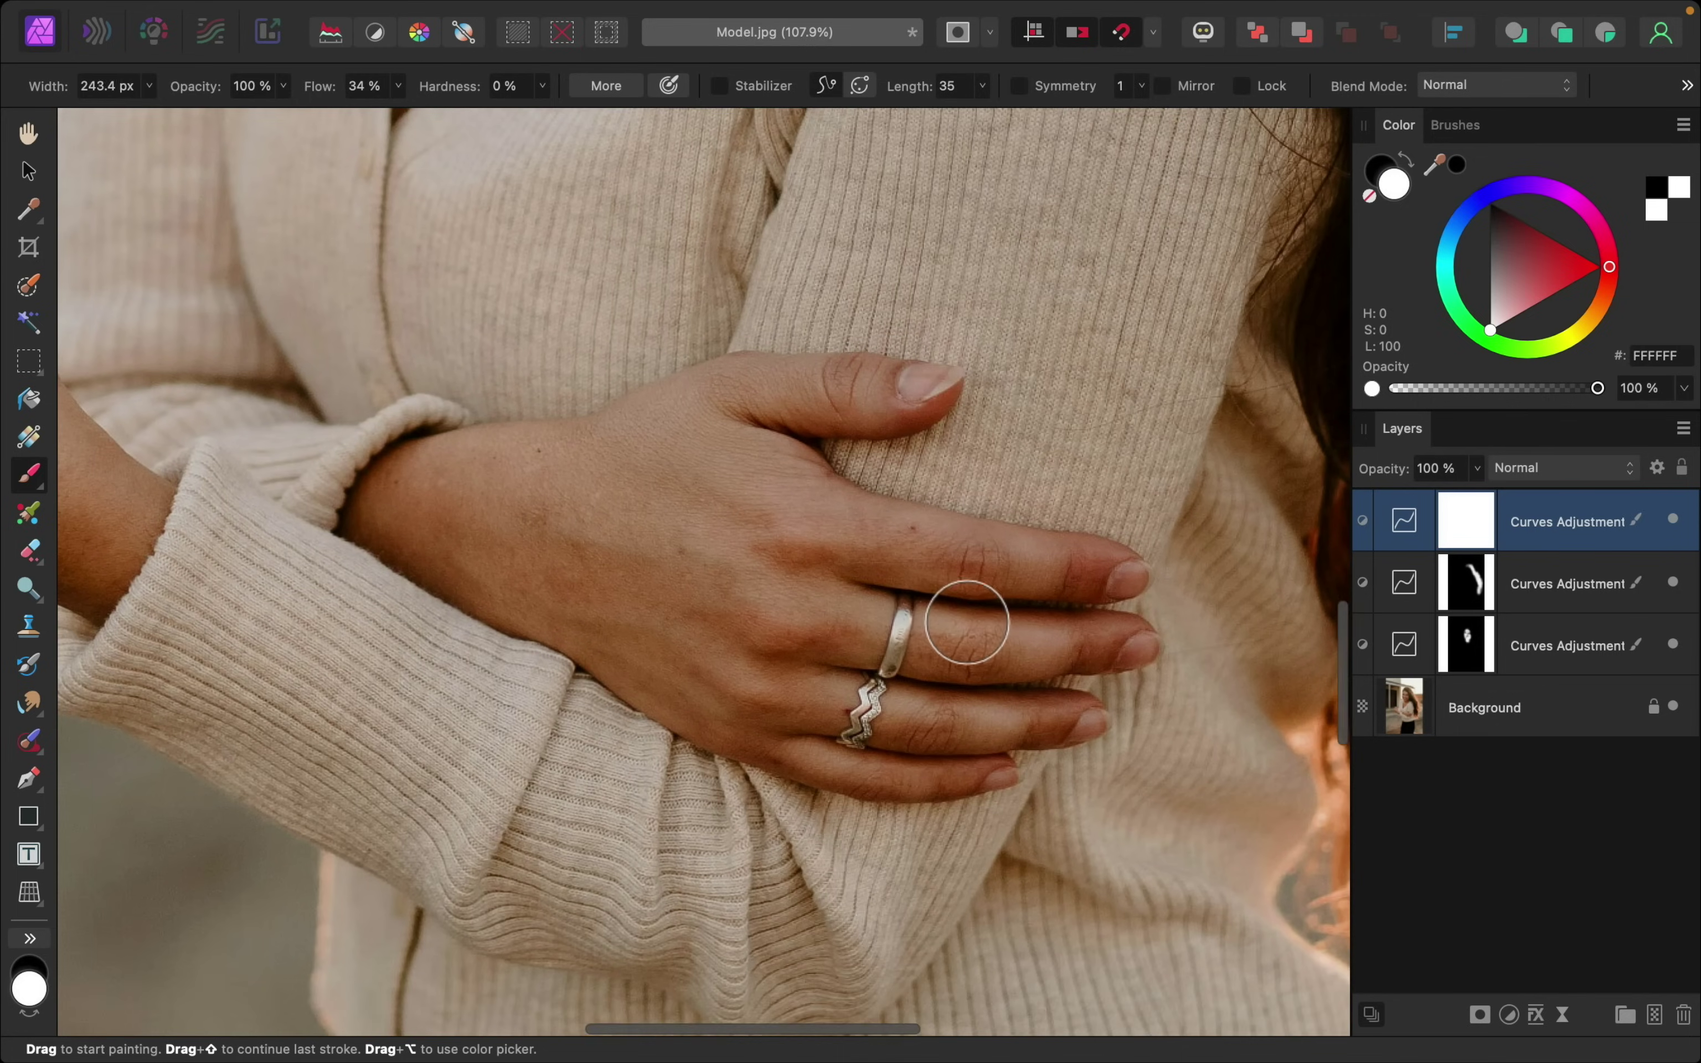
{"action": "key", "text": "bracketleft"}
{"action": "key", "text": "bracketleft"}
{"action": "key", "text": "bracketleft"}
{"action": "key", "text": "bracketleft"}
{"action": "key", "text": "bracketleft"}
{"action": "key", "text": "bracketleft"}
{"action": "key", "text": "bracketleft"}
{"action": "key", "text": "bracketleft"}
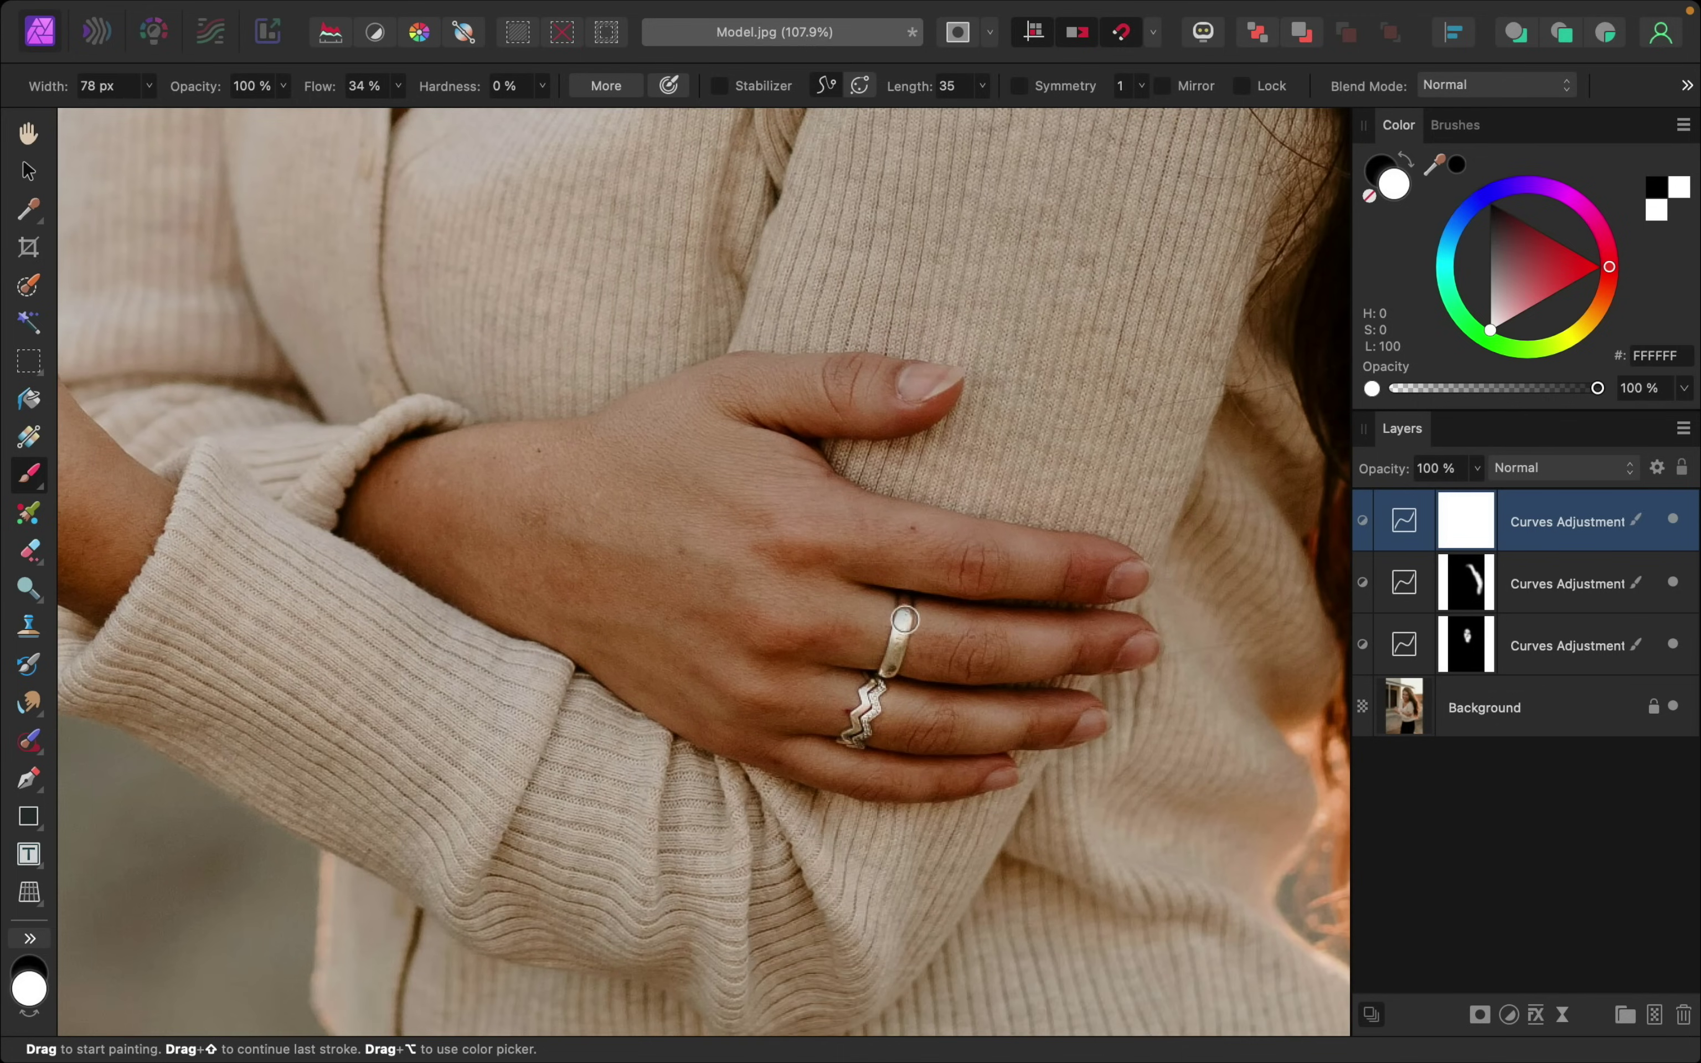
{"action": "key", "text": "super+i"}
{"action": "scroll", "coordinate": [903, 619], "scroll_direction": "down", "scroll_amount": 5}
{"action": "scroll", "coordinate": [360, 460], "scroll_direction": "up", "scroll_amount": 6}
{"action": "key", "text": "bracketleft"}
{"action": "key", "text": "bracketleft"}
{"action": "key", "text": "bracketleft"}
{"action": "key", "text": "bracketleft"}
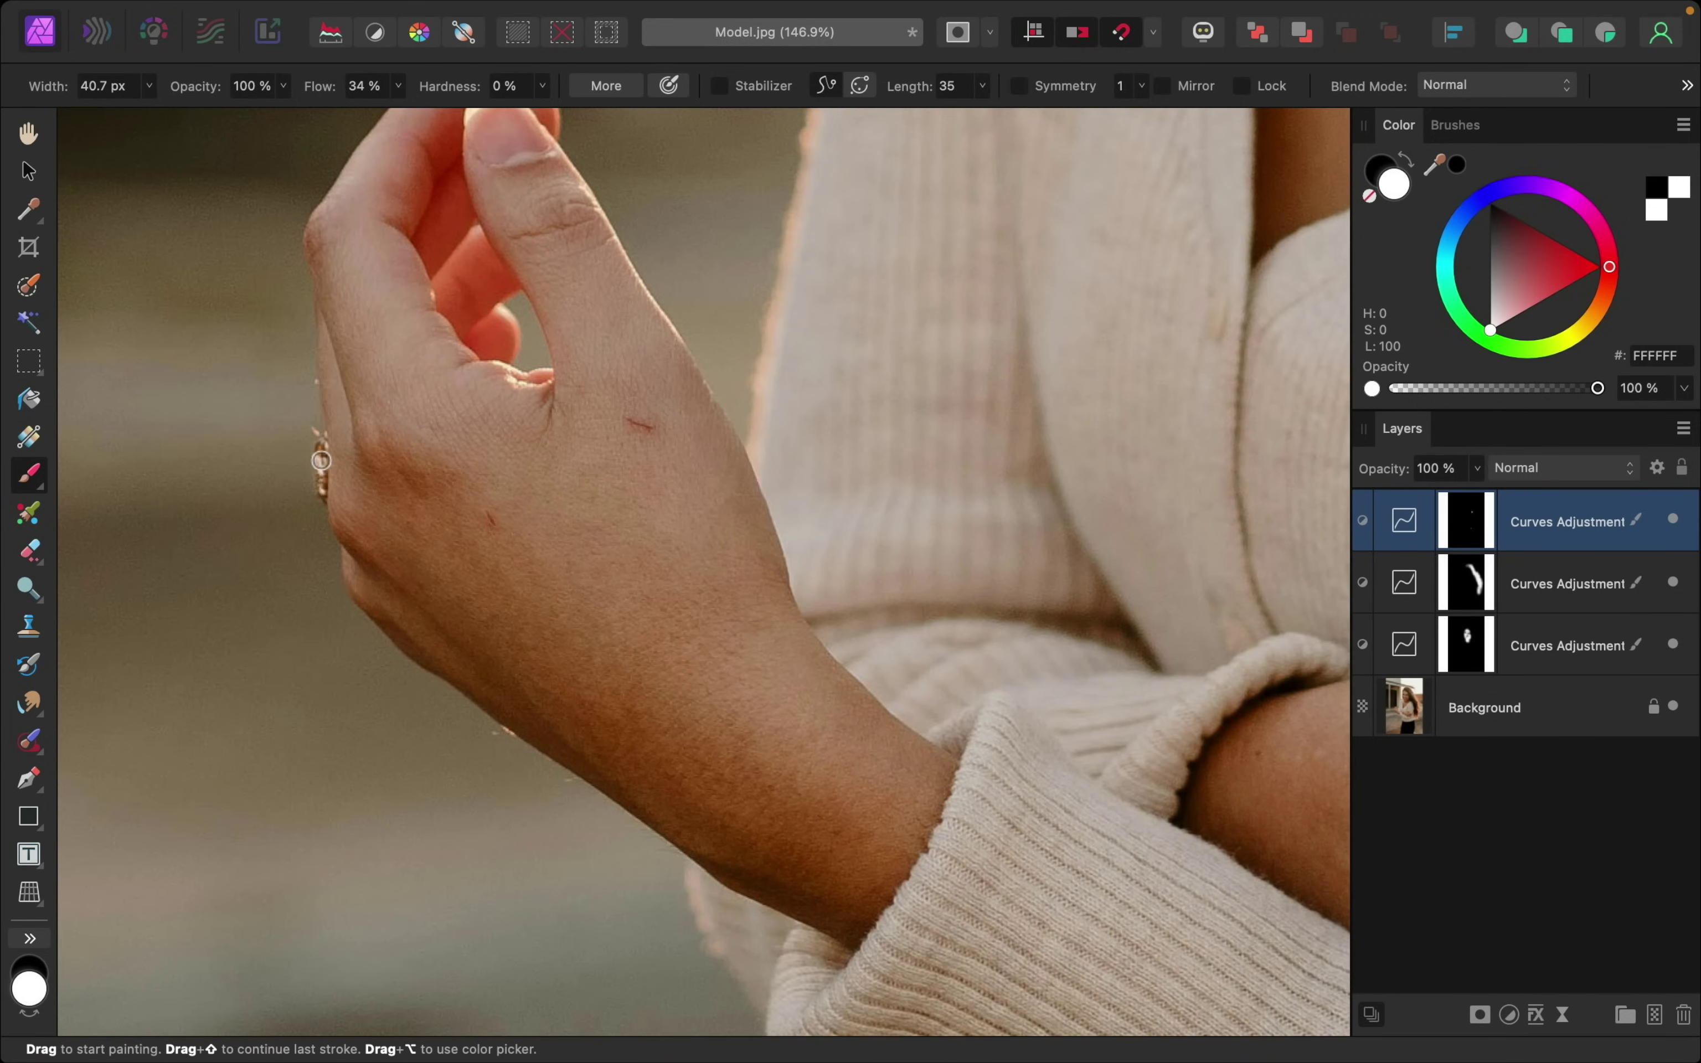
{"action": "scroll", "coordinate": [320, 484], "scroll_direction": "down", "scroll_amount": 10}
{"action": "scroll", "coordinate": [322, 493], "scroll_direction": "left", "scroll_amount": 5}
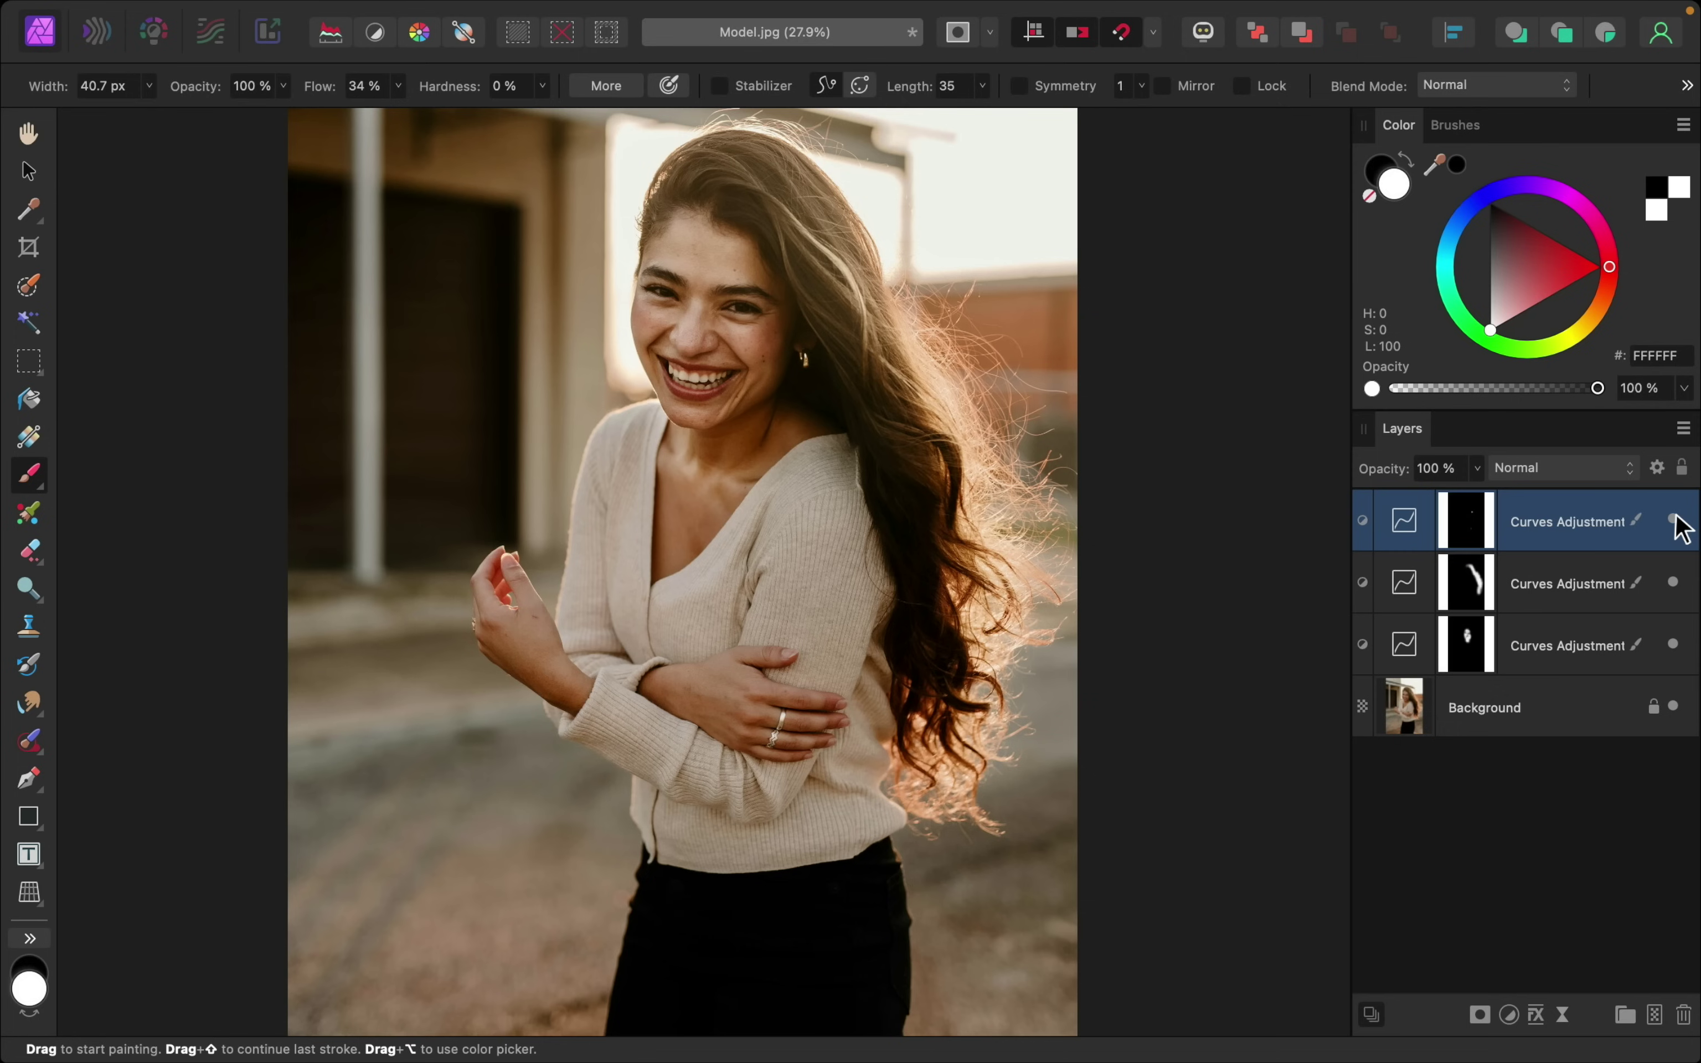
- Add a darkening Curves layer and drag its Underlying range's top-right node down to fade out by 49%
{"action": "left_click", "coordinate": [1508, 1017]}
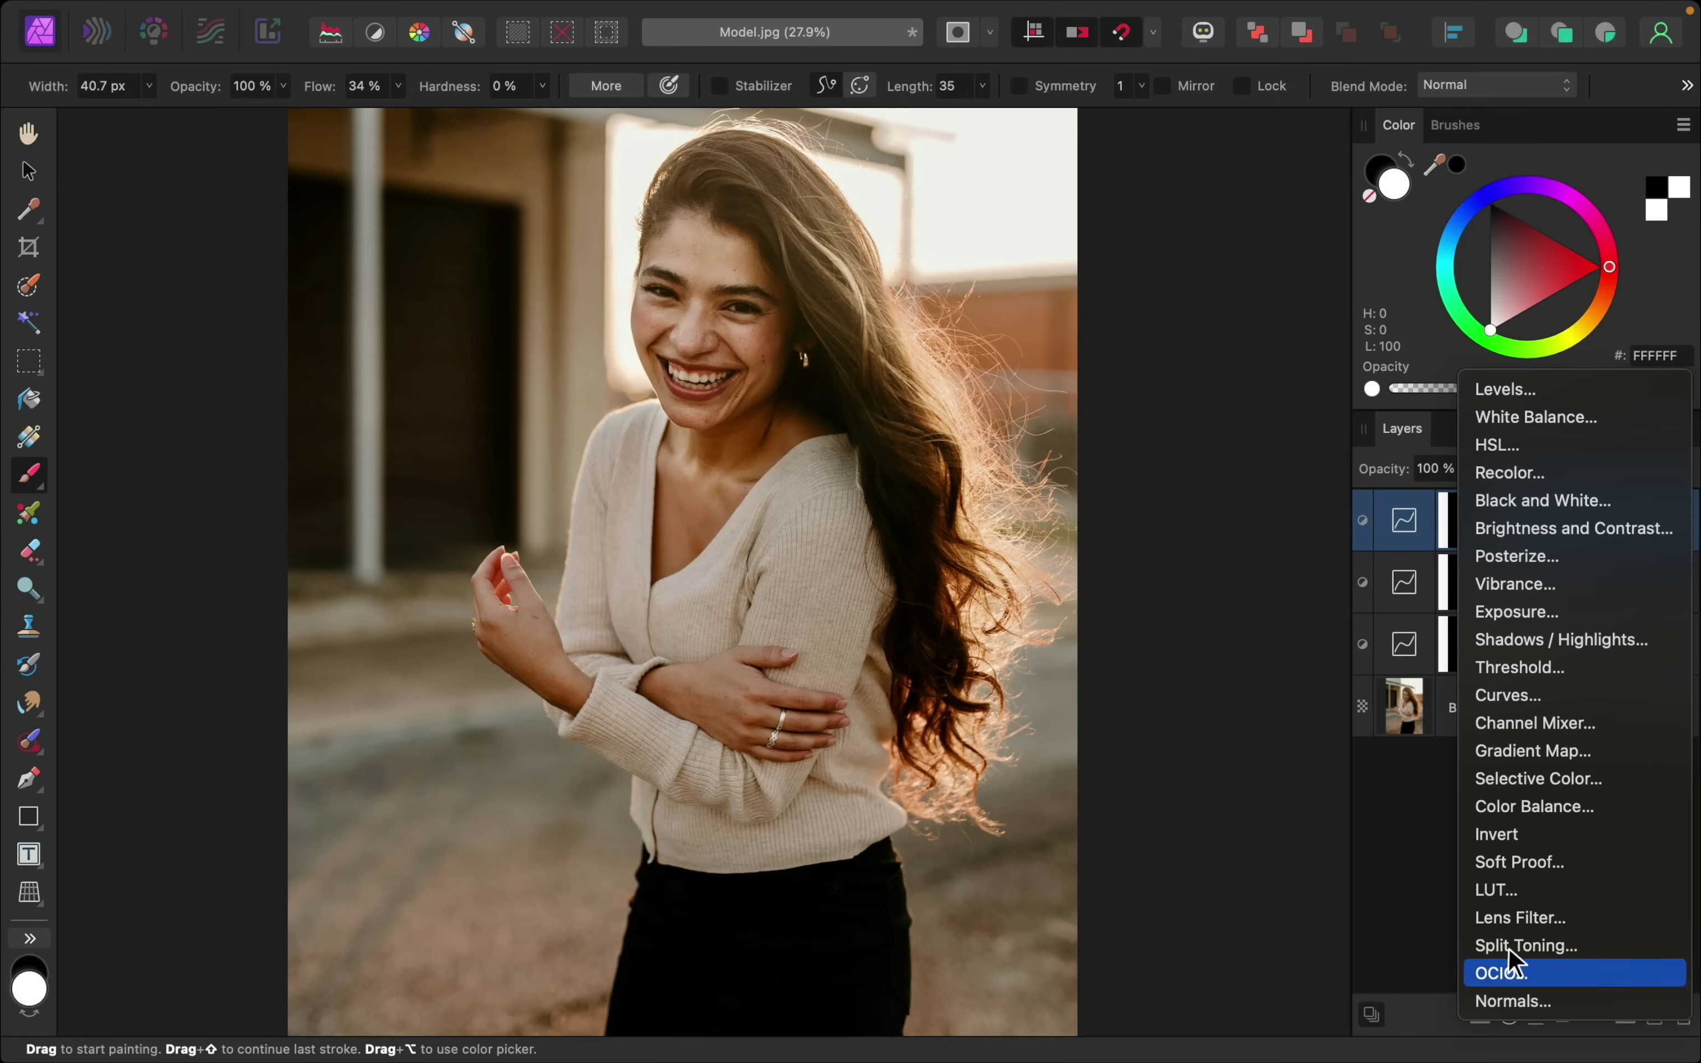
{"action": "left_click", "coordinate": [1504, 696]}
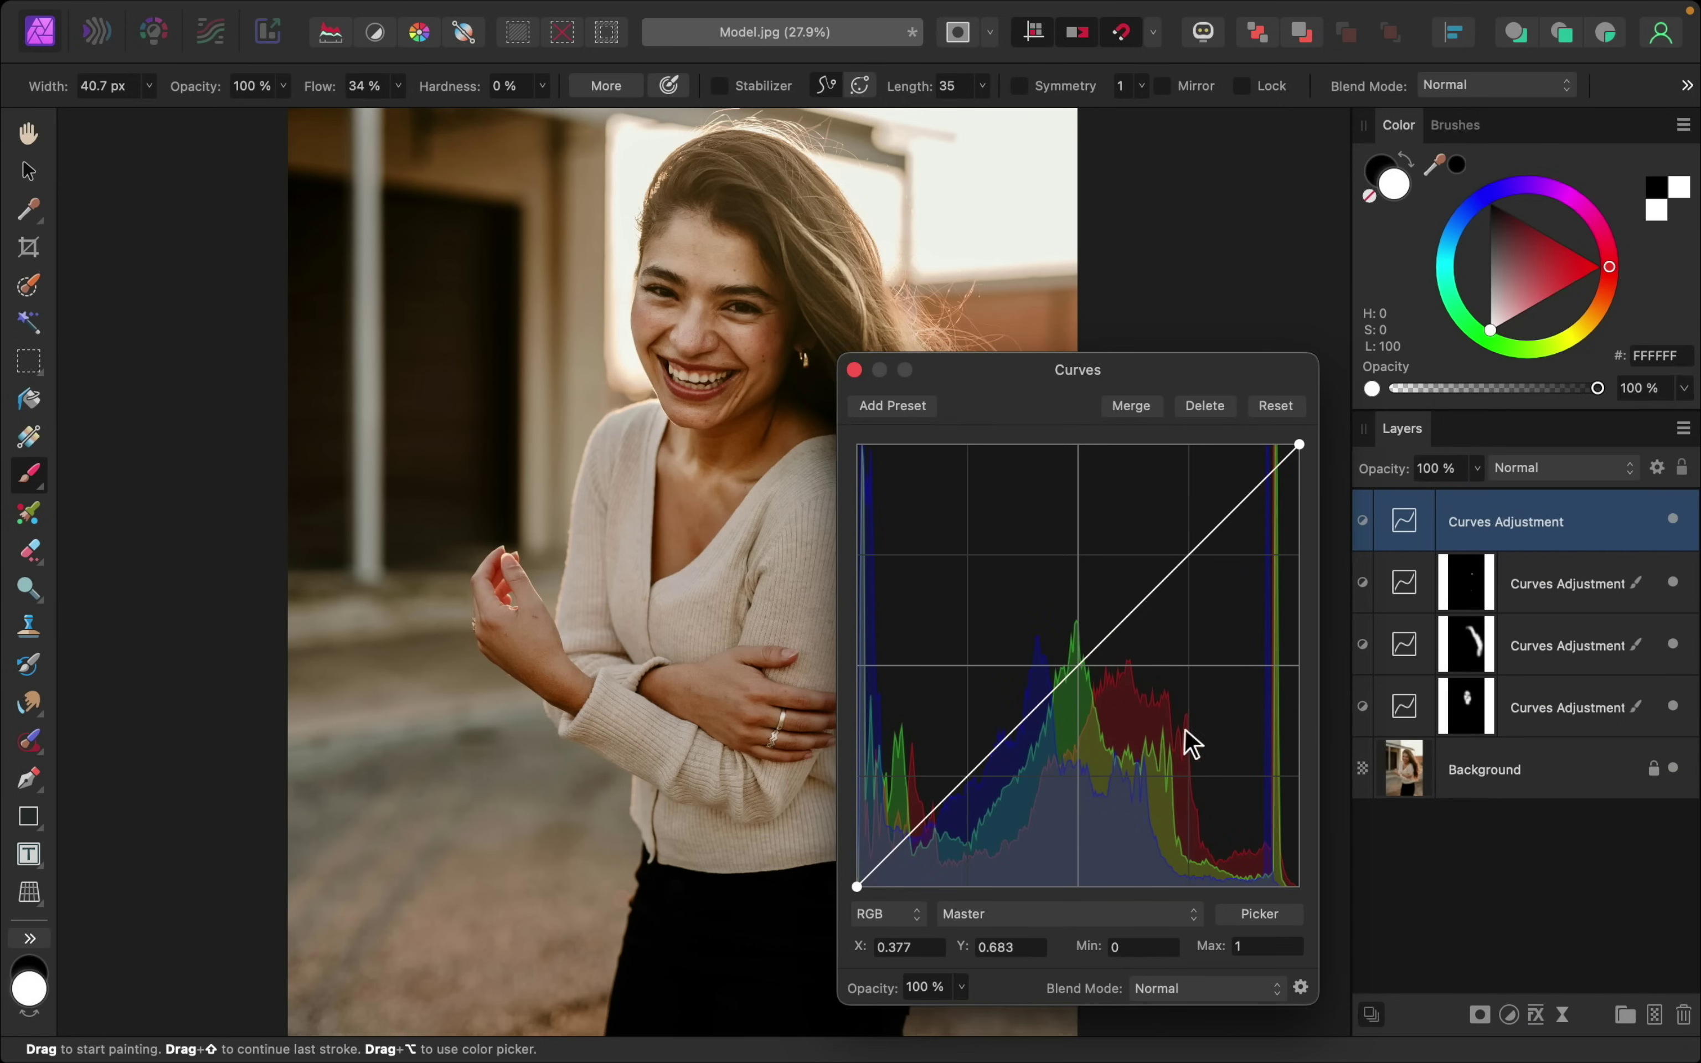
{"action": "left_click_drag", "start_coordinate": [1077, 667], "coordinate": [1122, 727]}
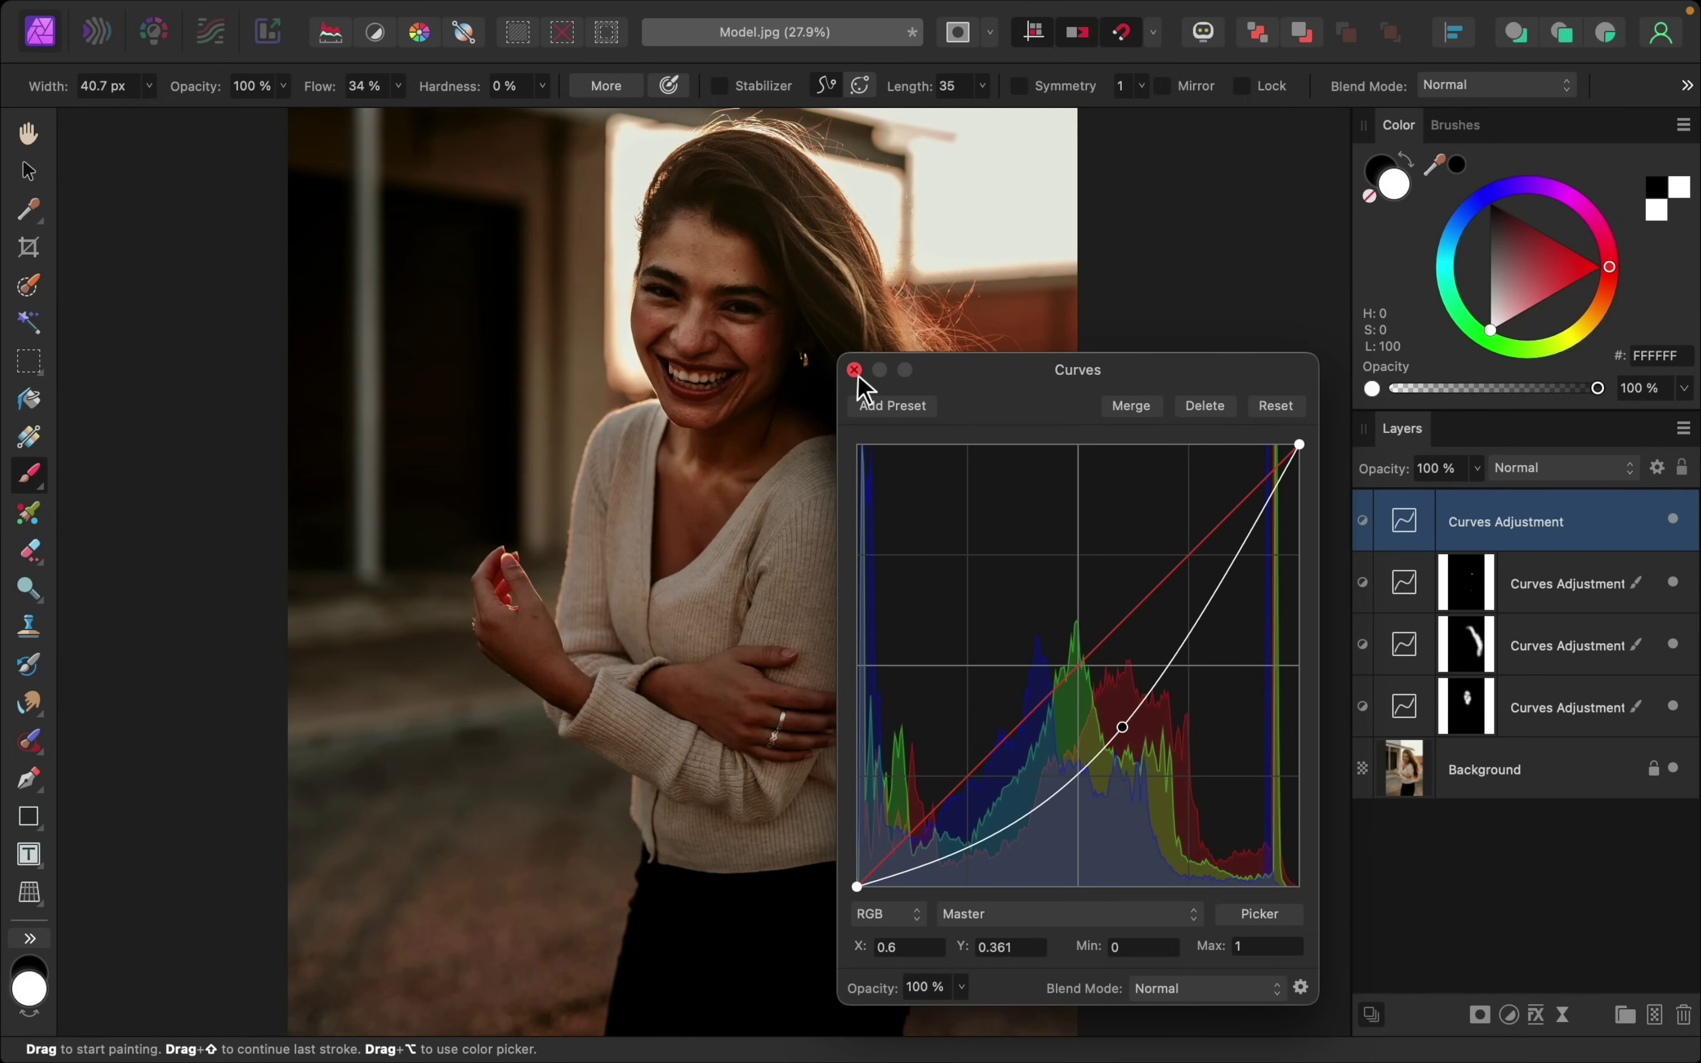
{"action": "left_click", "coordinate": [855, 371]}
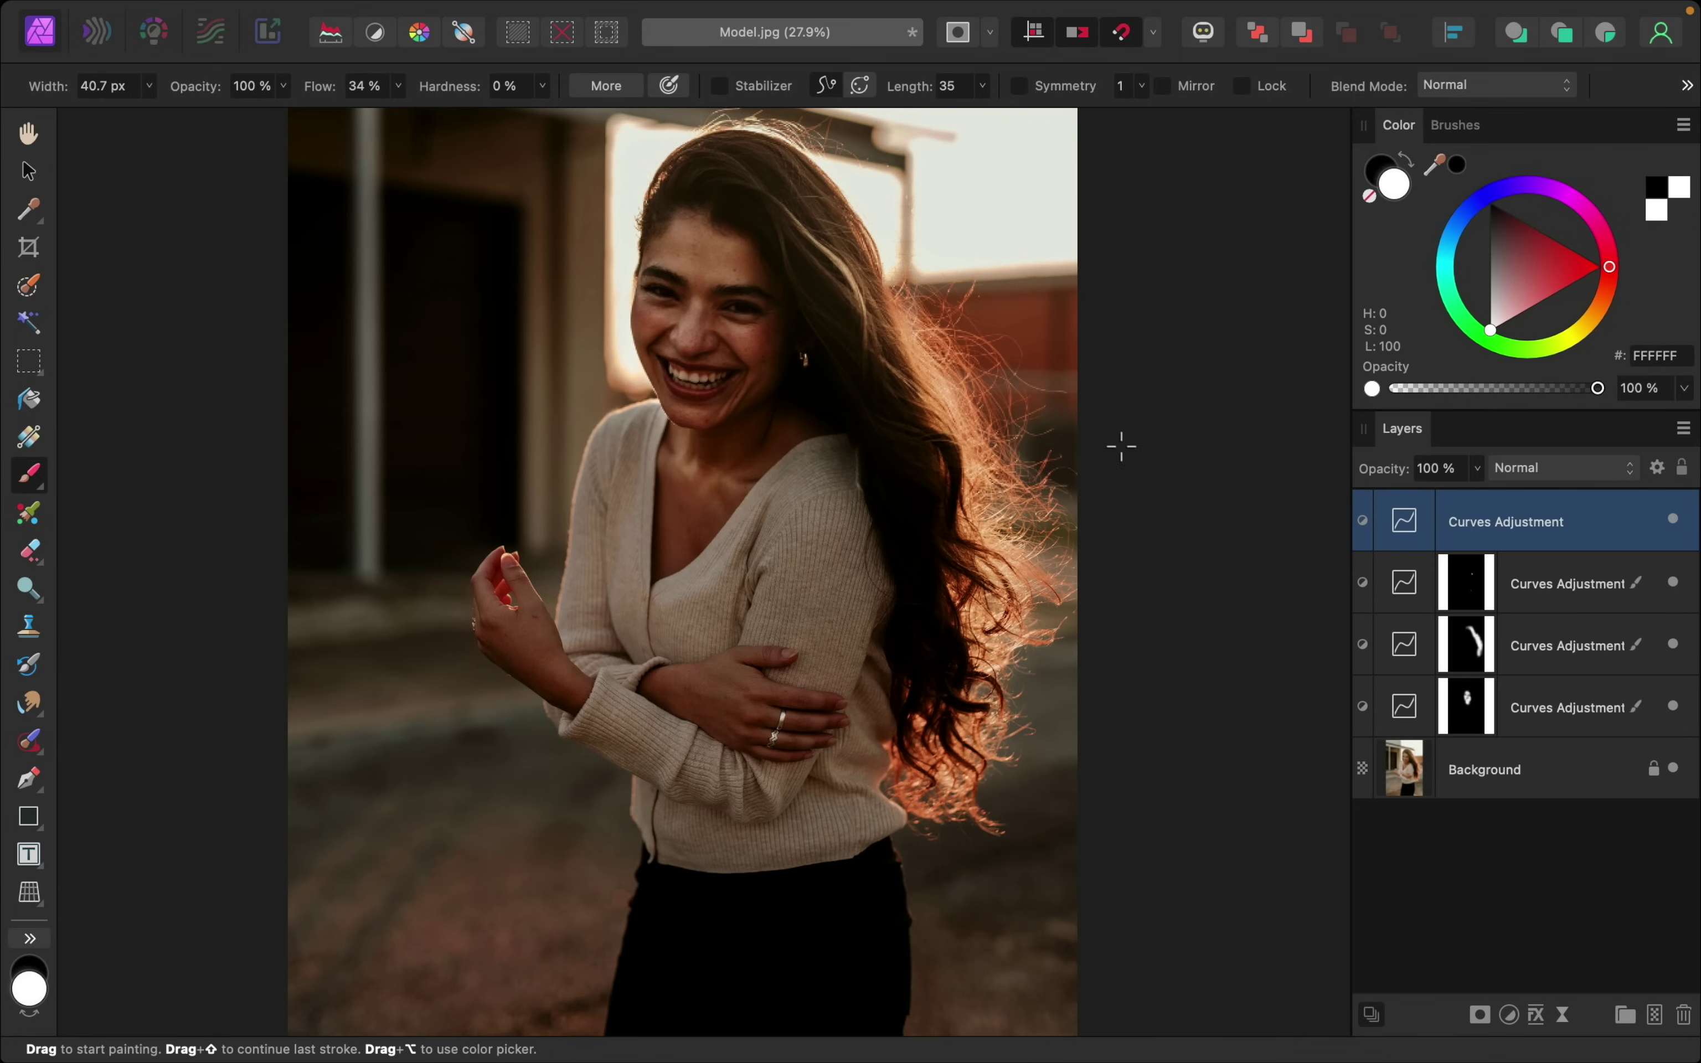
{"action": "left_click", "coordinate": [1658, 467]}
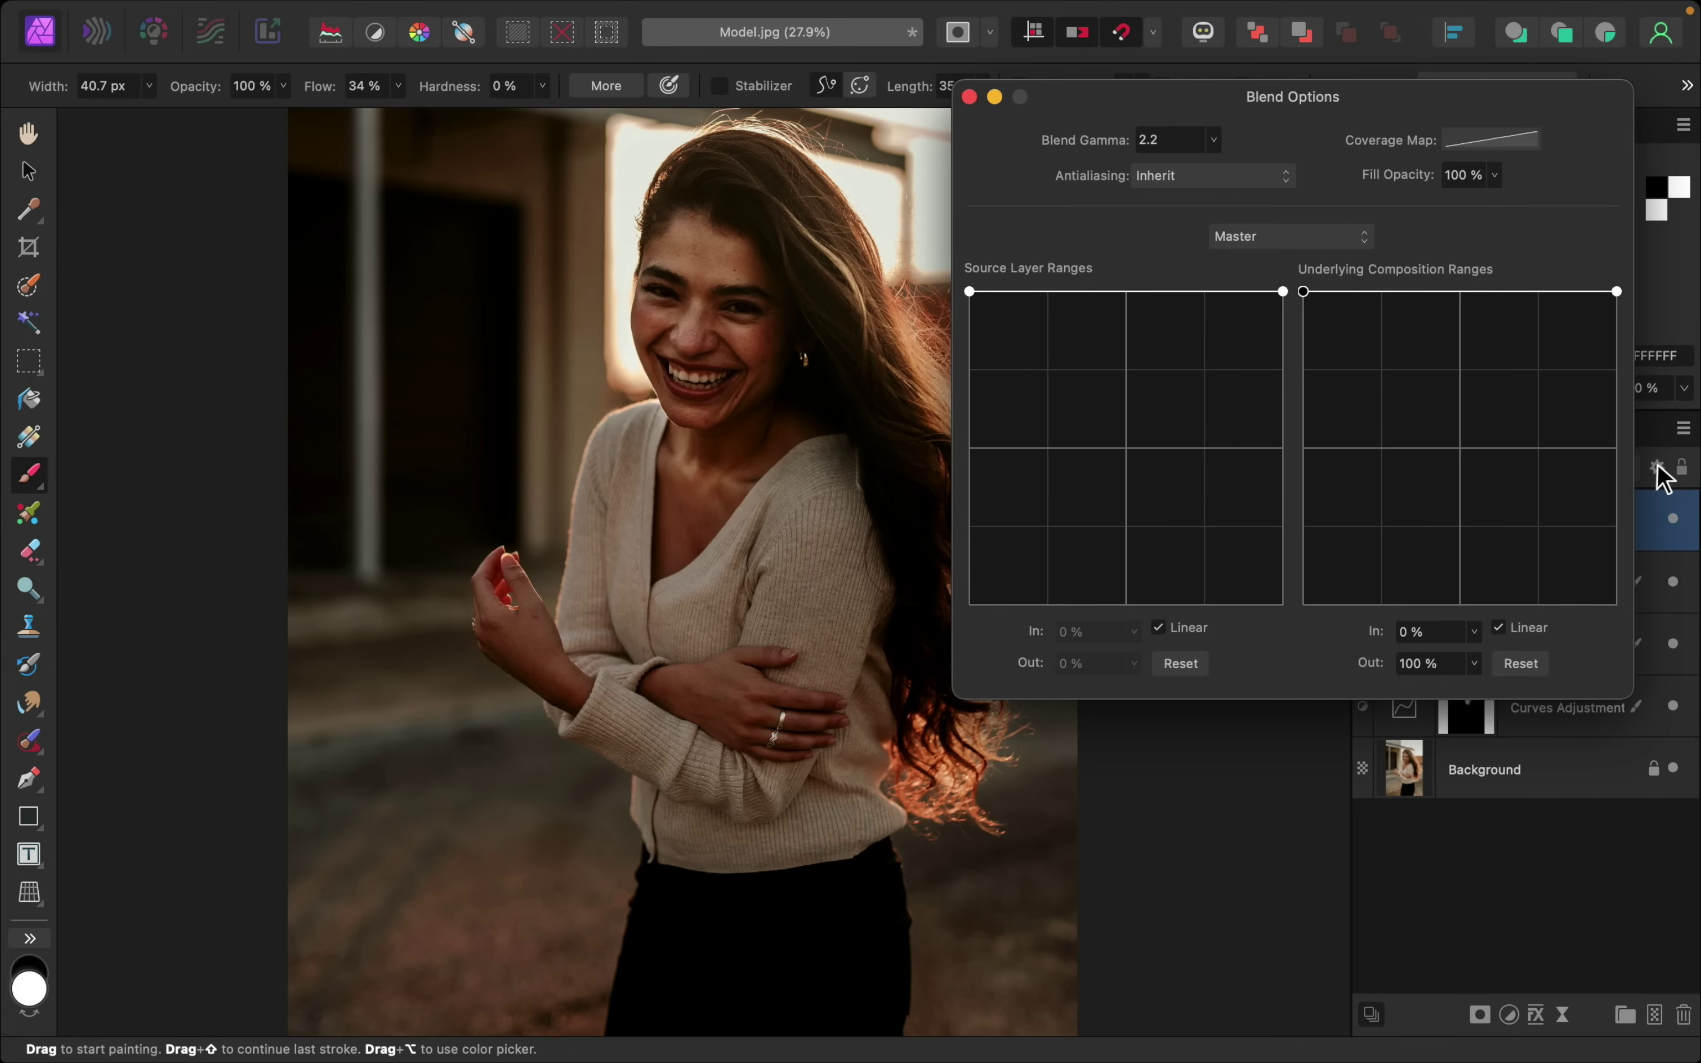
{"action": "left_click_drag", "start_coordinate": [1615, 295], "coordinate": [1464, 643]}
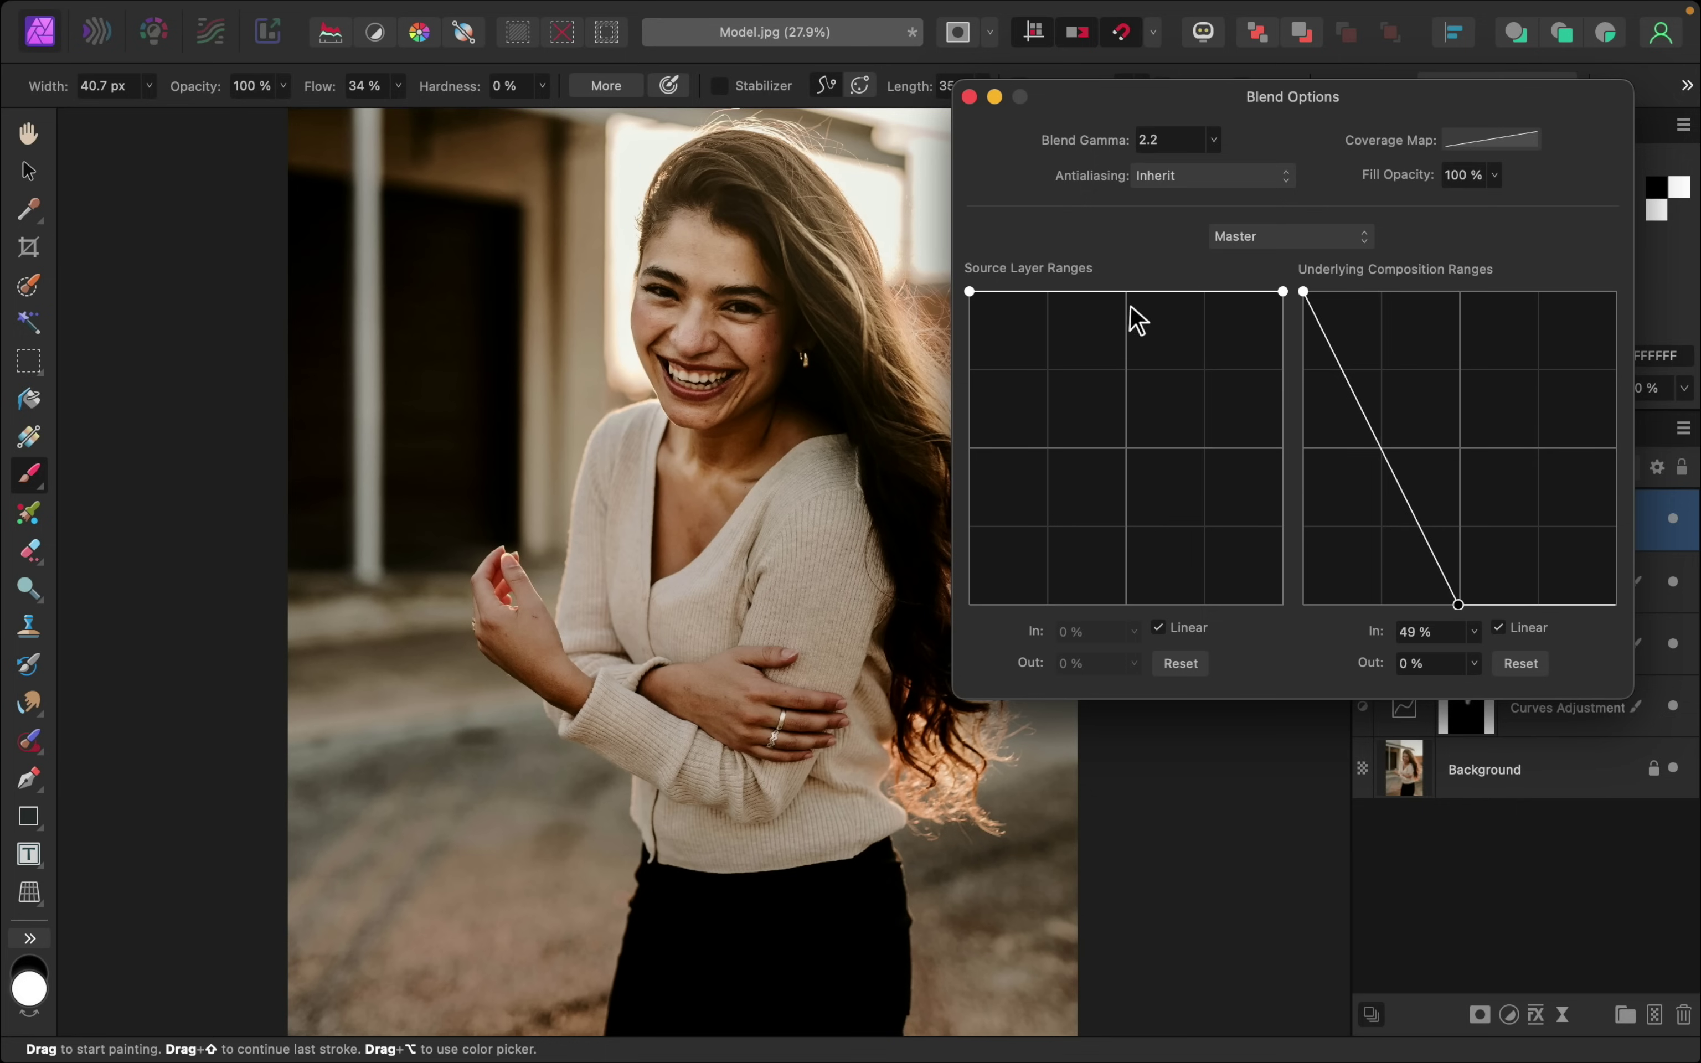
- Invert the darkening layer's mask to black and paint it back over the hair with a 250 px brush
{"action": "left_click", "coordinate": [970, 97]}
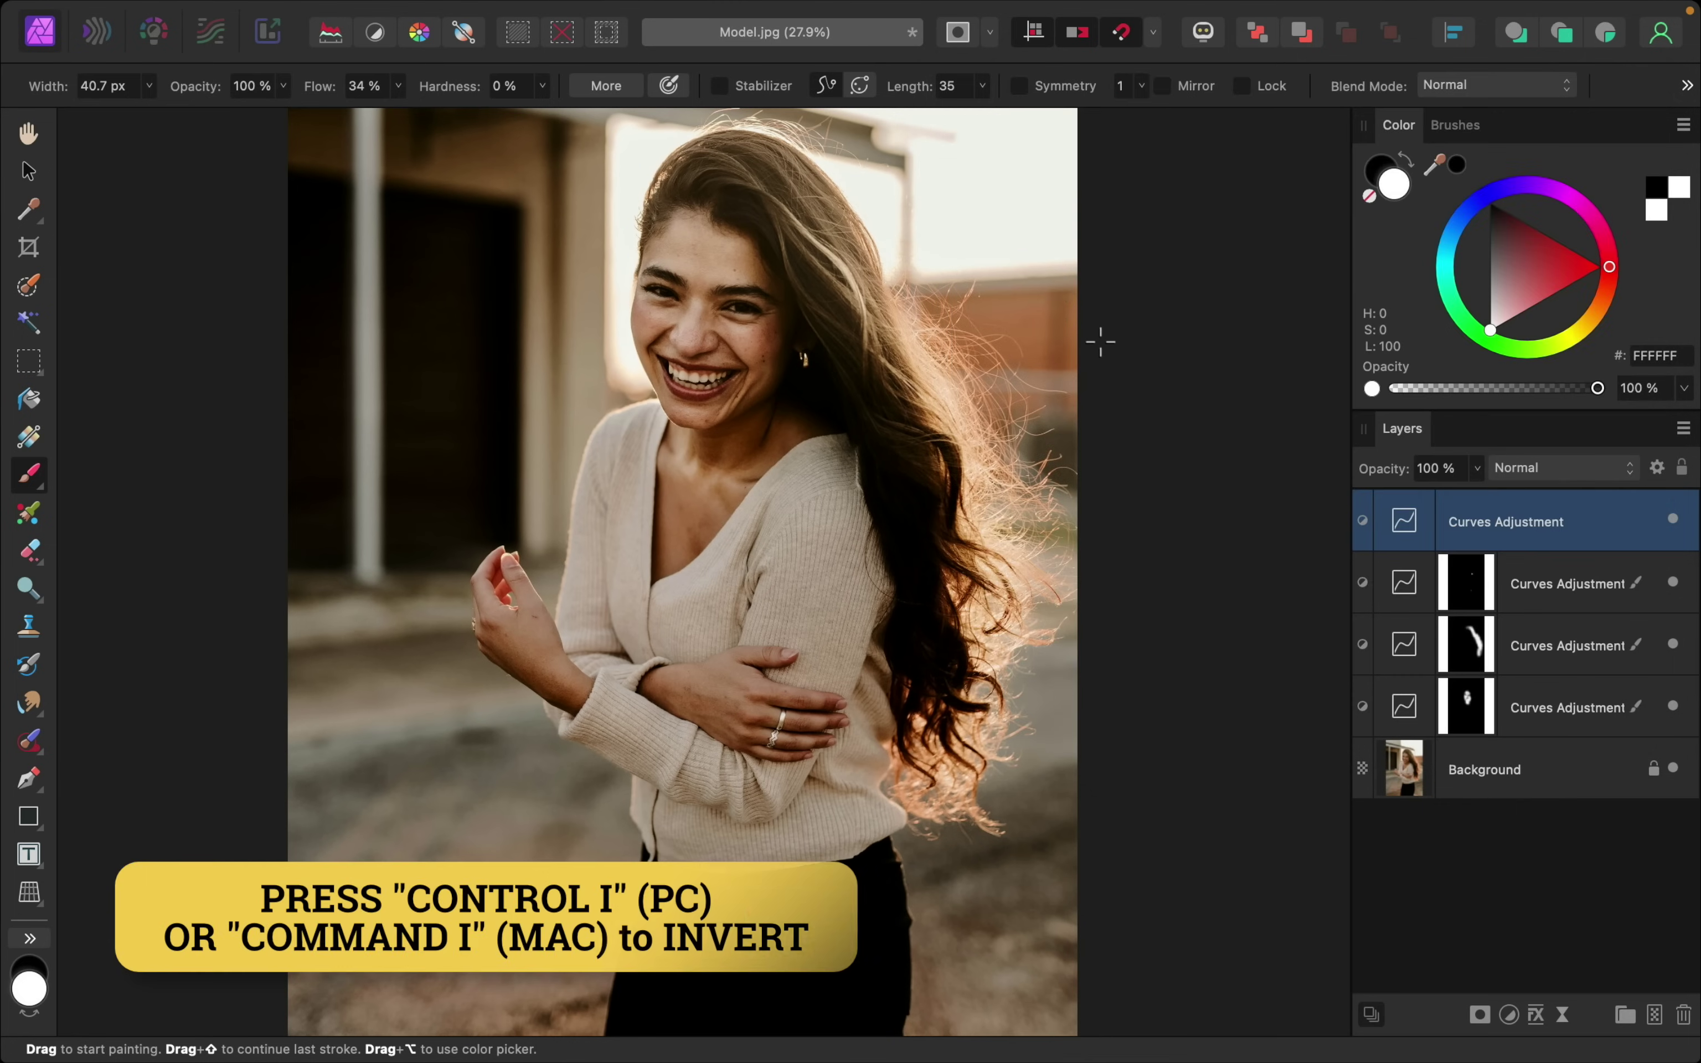
{"action": "key", "text": "super+i"}
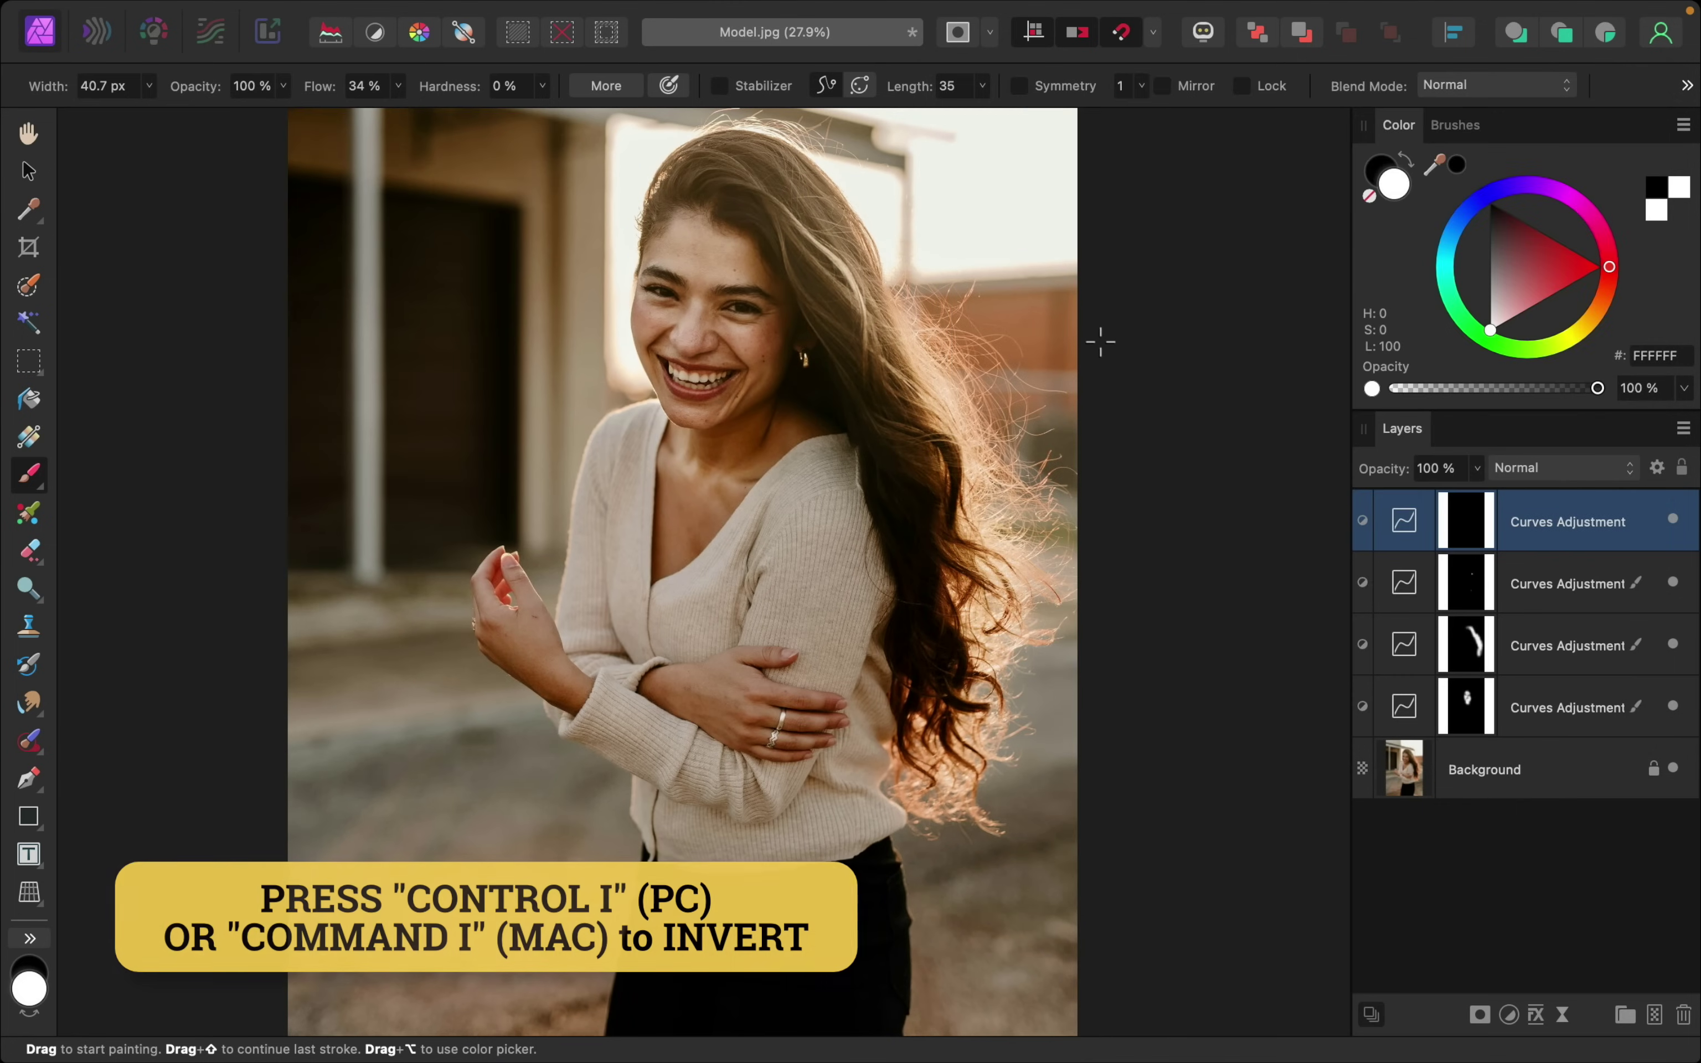
{"action": "scroll", "coordinate": [1102, 341], "scroll_direction": "up", "scroll_amount": 2}
{"action": "scroll", "coordinate": [831, 259], "scroll_direction": "up", "scroll_amount": 3}
{"action": "scroll", "coordinate": [830, 259], "scroll_direction": "up", "scroll_amount": 2}
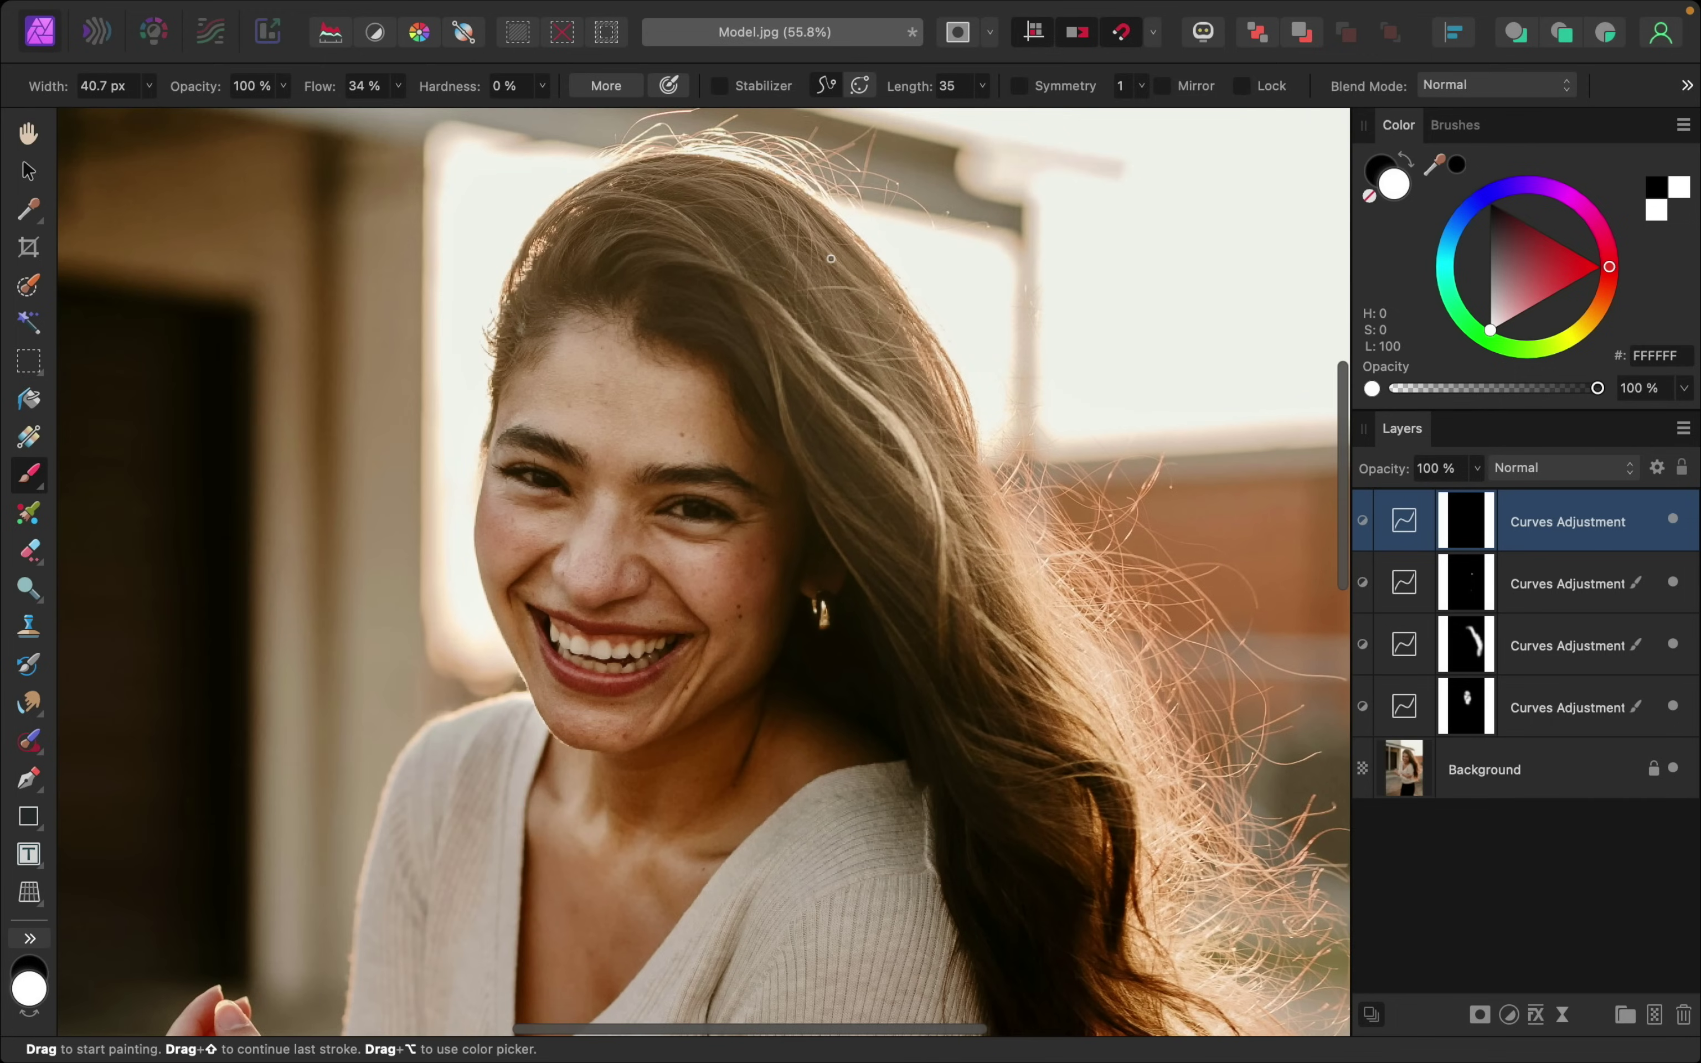
{"action": "key", "text": "bracketright"}
{"action": "key", "text": "bracketright"}
{"action": "key", "text": "bracketright"}
{"action": "key", "text": "bracketright"}
{"action": "key", "text": "bracketright"}
{"action": "key", "text": "bracketright"}
{"action": "key", "text": "bracketright"}
{"action": "key", "text": "bracketright"}
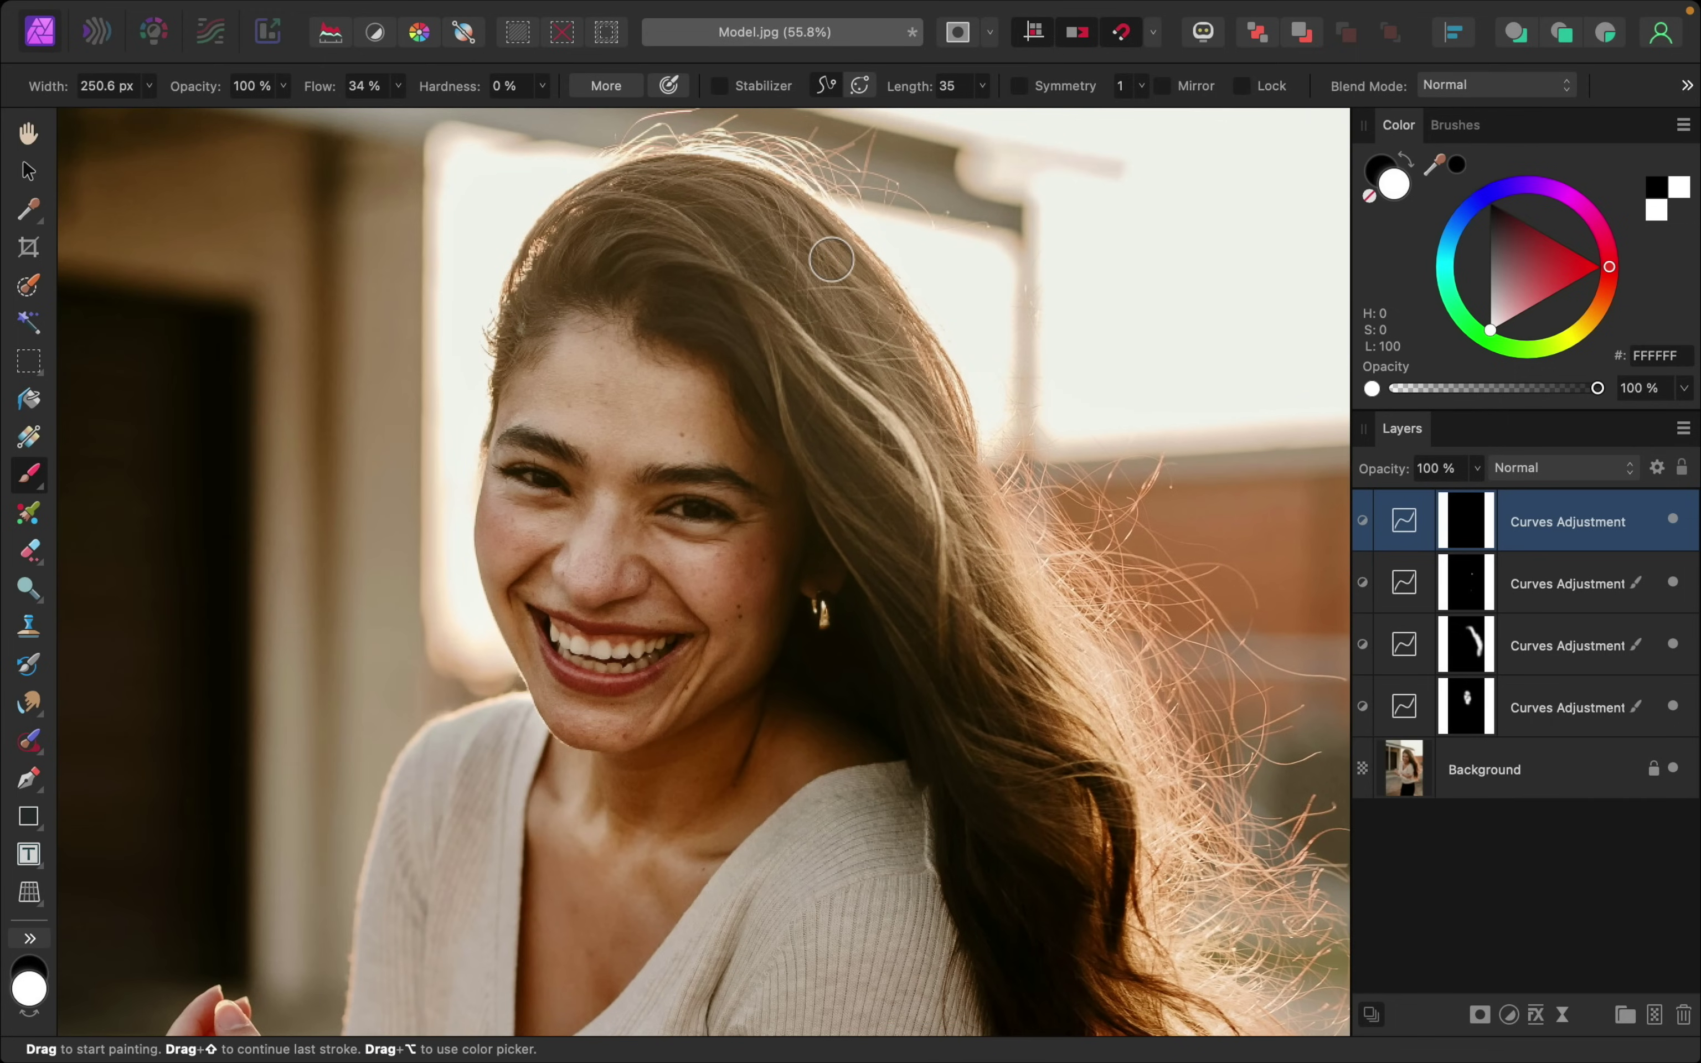
{"action": "mouse_move", "coordinate": [589, 282]}
{"action": "left_mouse_down"}
{"action": "mouse_move", "coordinate": [670, 226]}
{"action": "mouse_move", "coordinate": [573, 283]}
{"action": "mouse_move", "coordinate": [661, 269]}
{"action": "left_mouse_up"}
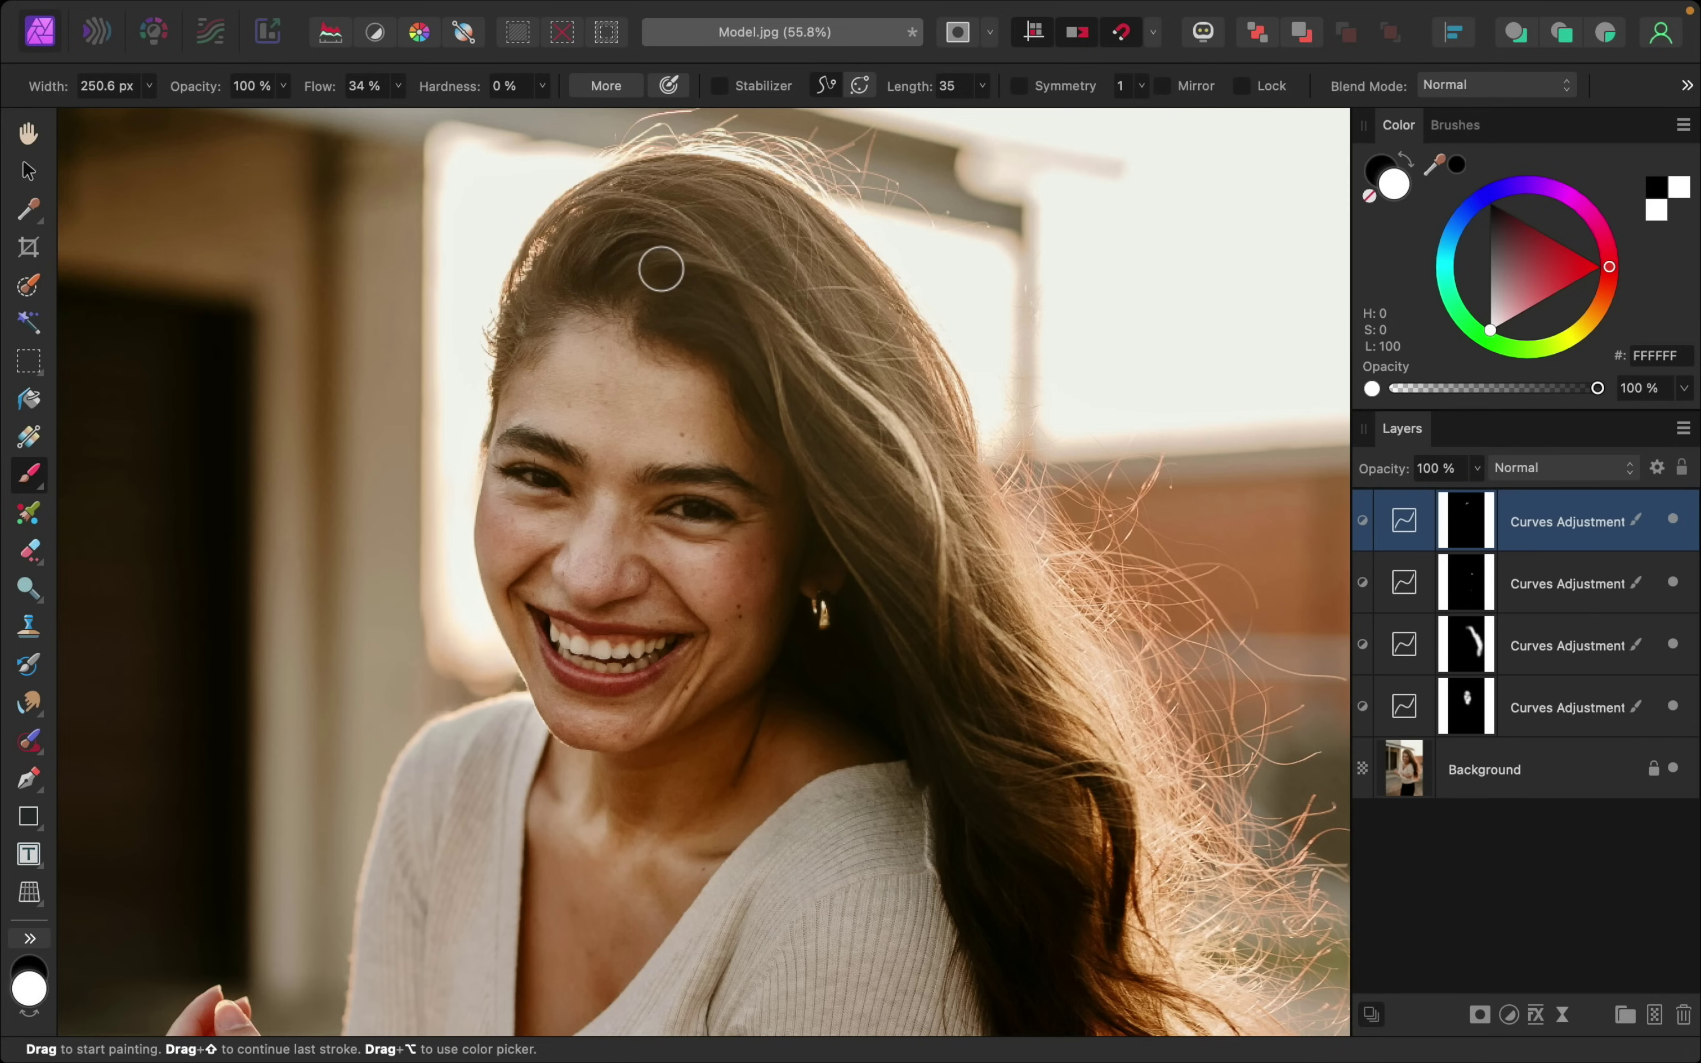
{"action": "mouse_move", "coordinate": [791, 388]}
{"action": "left_mouse_down"}
{"action": "mouse_move", "coordinate": [857, 337]}
{"action": "mouse_move", "coordinate": [798, 230]}
{"action": "mouse_move", "coordinate": [915, 391]}
{"action": "mouse_move", "coordinate": [912, 353]}
{"action": "mouse_move", "coordinate": [957, 461]}
{"action": "mouse_move", "coordinate": [807, 351]}
{"action": "mouse_move", "coordinate": [792, 376]}
{"action": "mouse_move", "coordinate": [912, 521]}
{"action": "mouse_move", "coordinate": [897, 506]}
{"action": "mouse_move", "coordinate": [932, 674]}
{"action": "mouse_move", "coordinate": [919, 634]}
{"action": "mouse_move", "coordinate": [939, 568]}
{"action": "mouse_move", "coordinate": [988, 557]}
{"action": "mouse_move", "coordinate": [1022, 625]}
{"action": "mouse_move", "coordinate": [929, 373]}
{"action": "mouse_move", "coordinate": [786, 224]}
{"action": "left_mouse_up"}
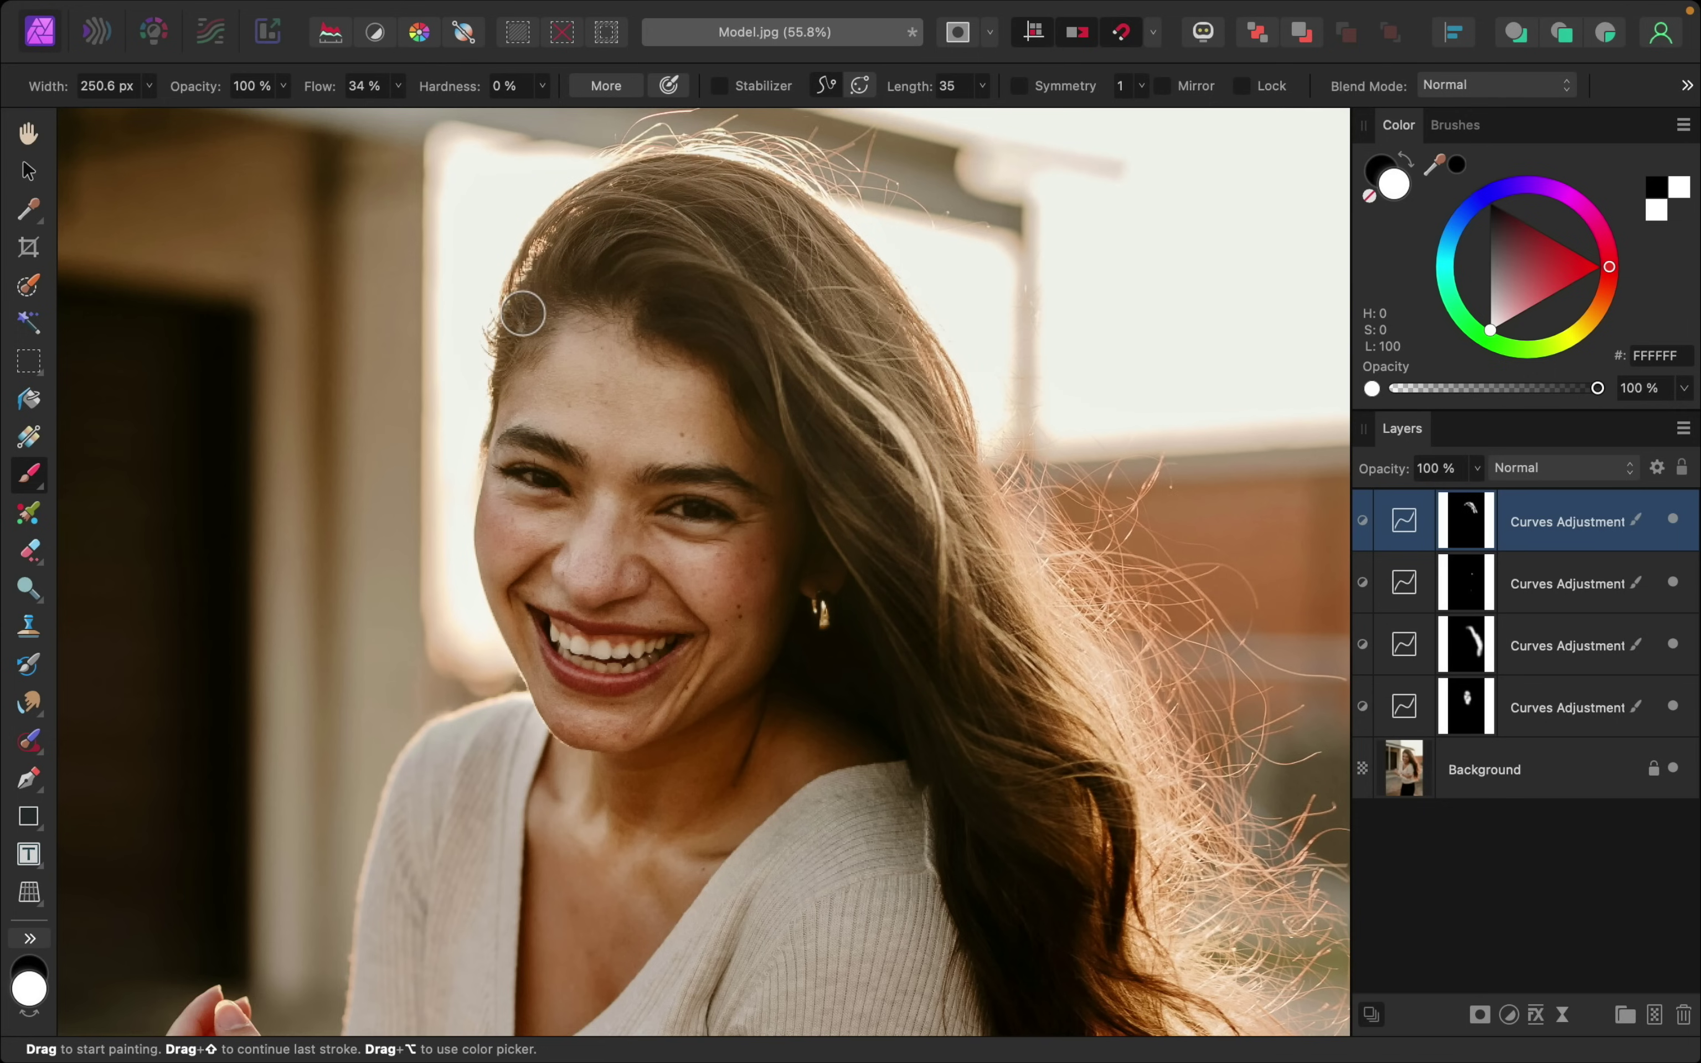
- Zoom in closer on the face, then zoom back out to see more of the portrait
{"action": "scroll", "coordinate": [523, 310], "scroll_direction": "down", "scroll_amount": 3}
{"action": "scroll", "coordinate": [522, 310], "scroll_direction": "left", "scroll_amount": 3}
{"action": "scroll", "coordinate": [684, 386], "scroll_direction": "up", "scroll_amount": 5}
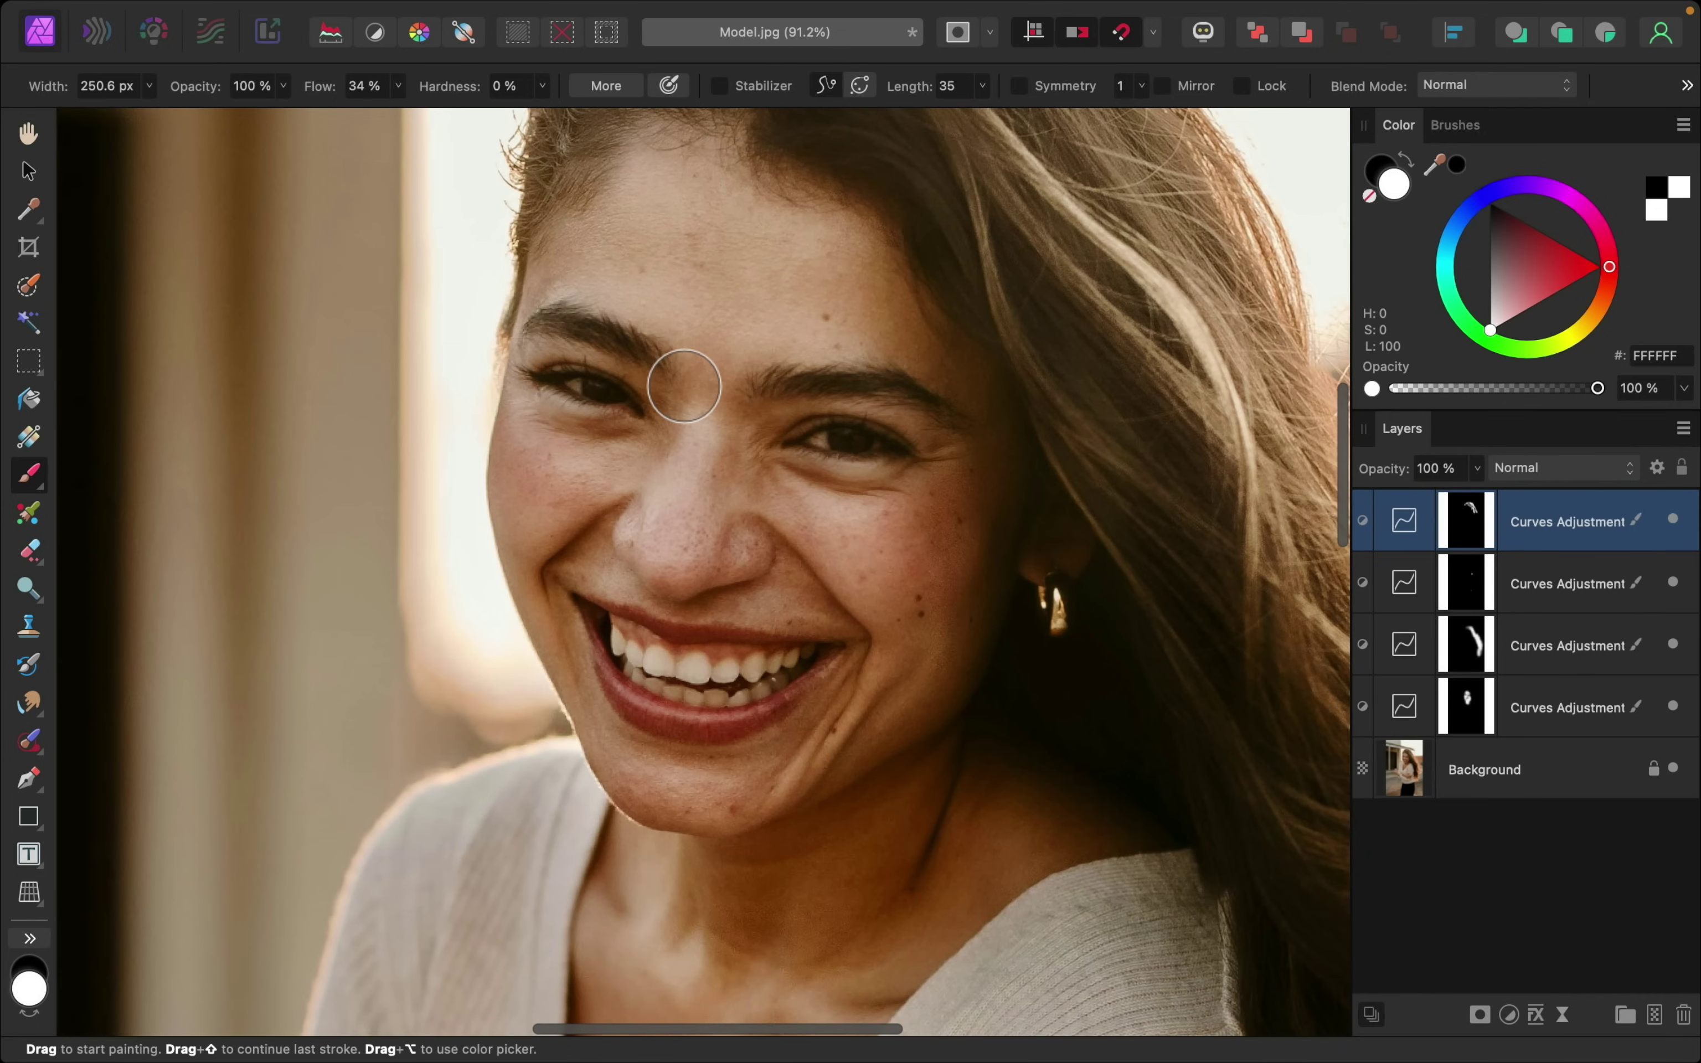
{"action": "key", "text": "["}
{"action": "key", "text": "["}
{"action": "key", "text": "["}
{"action": "key", "text": "["}
{"action": "key", "text": "["}
{"action": "key", "text": "["}
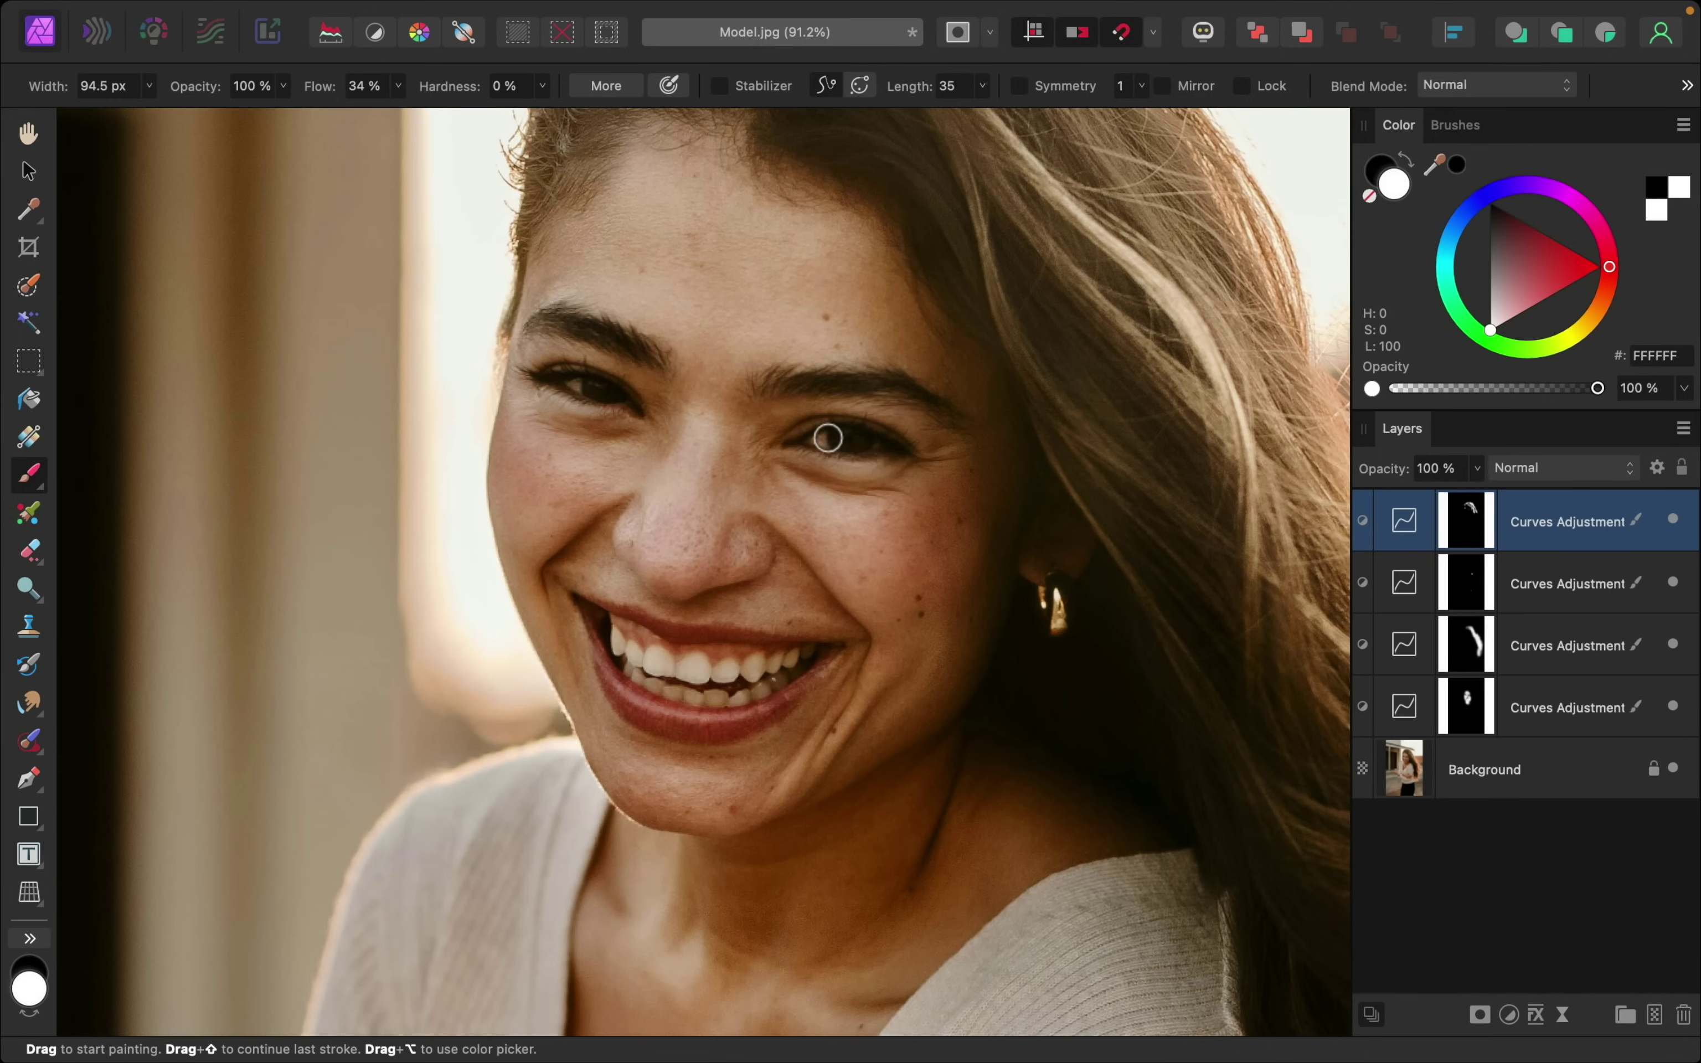
{"action": "scroll", "coordinate": [843, 445], "scroll_direction": "down", "scroll_amount": 3}
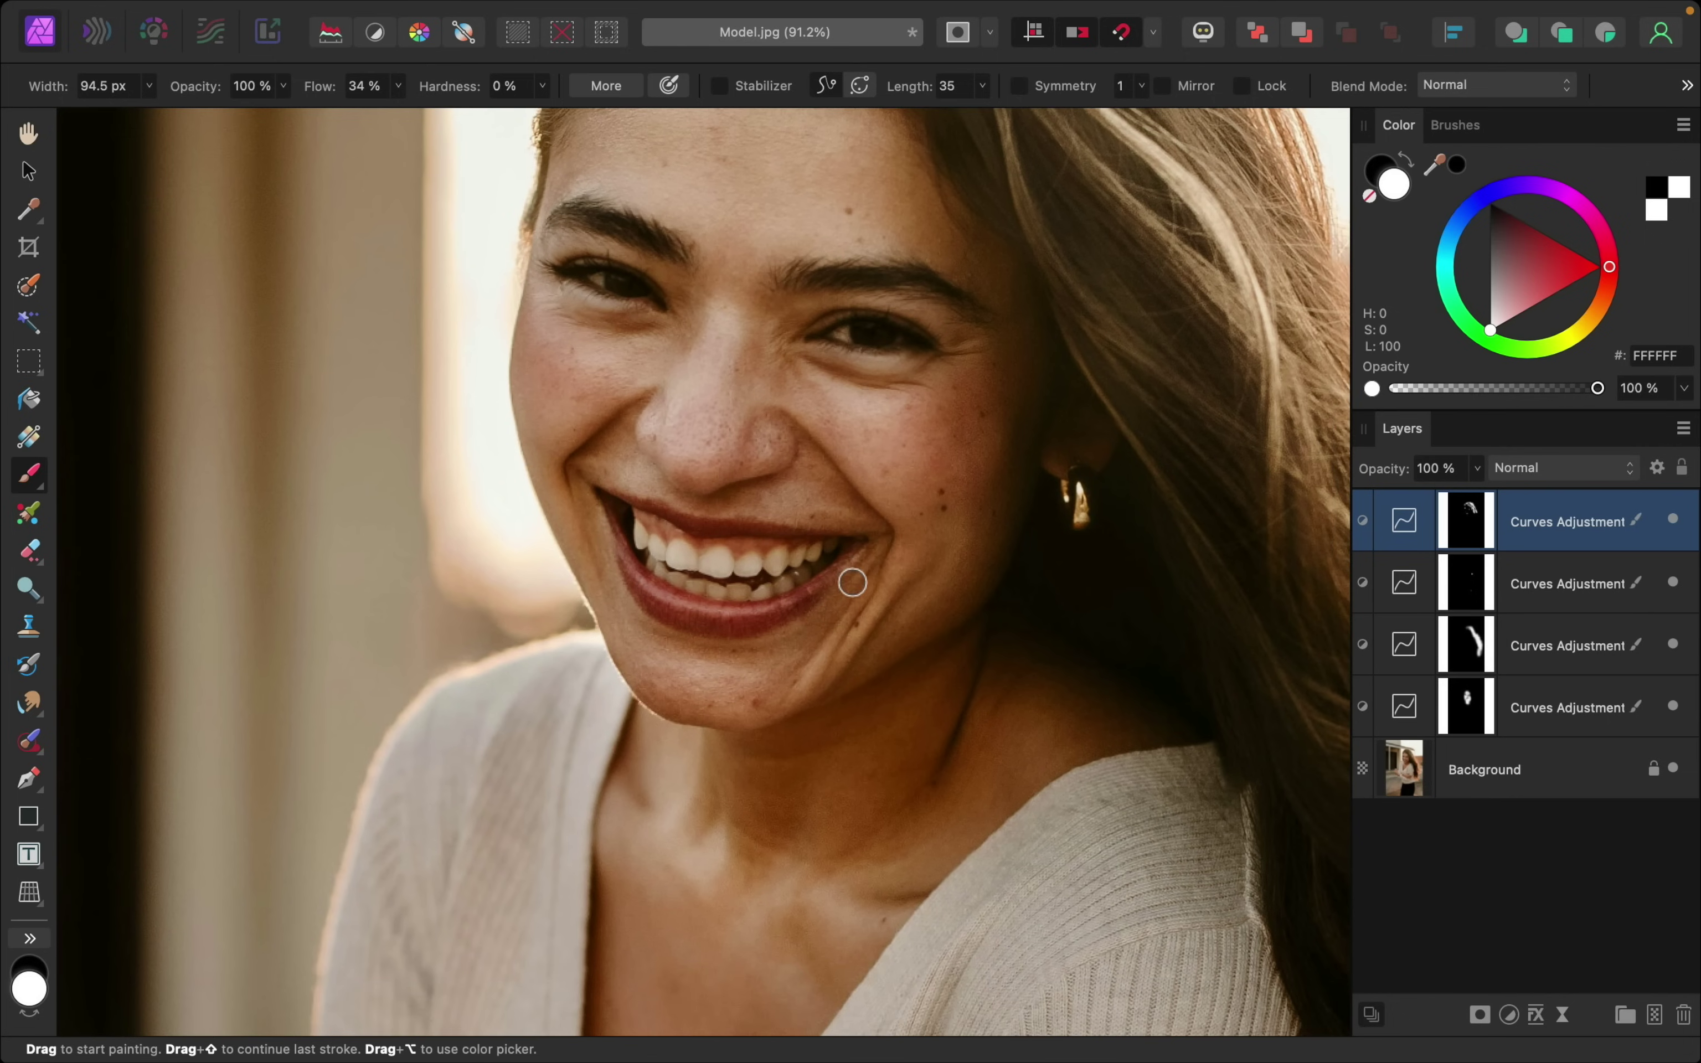
{"action": "key", "text": "super+0"}
{"action": "scroll", "coordinate": [852, 582], "scroll_direction": "up", "scroll_amount": 3}
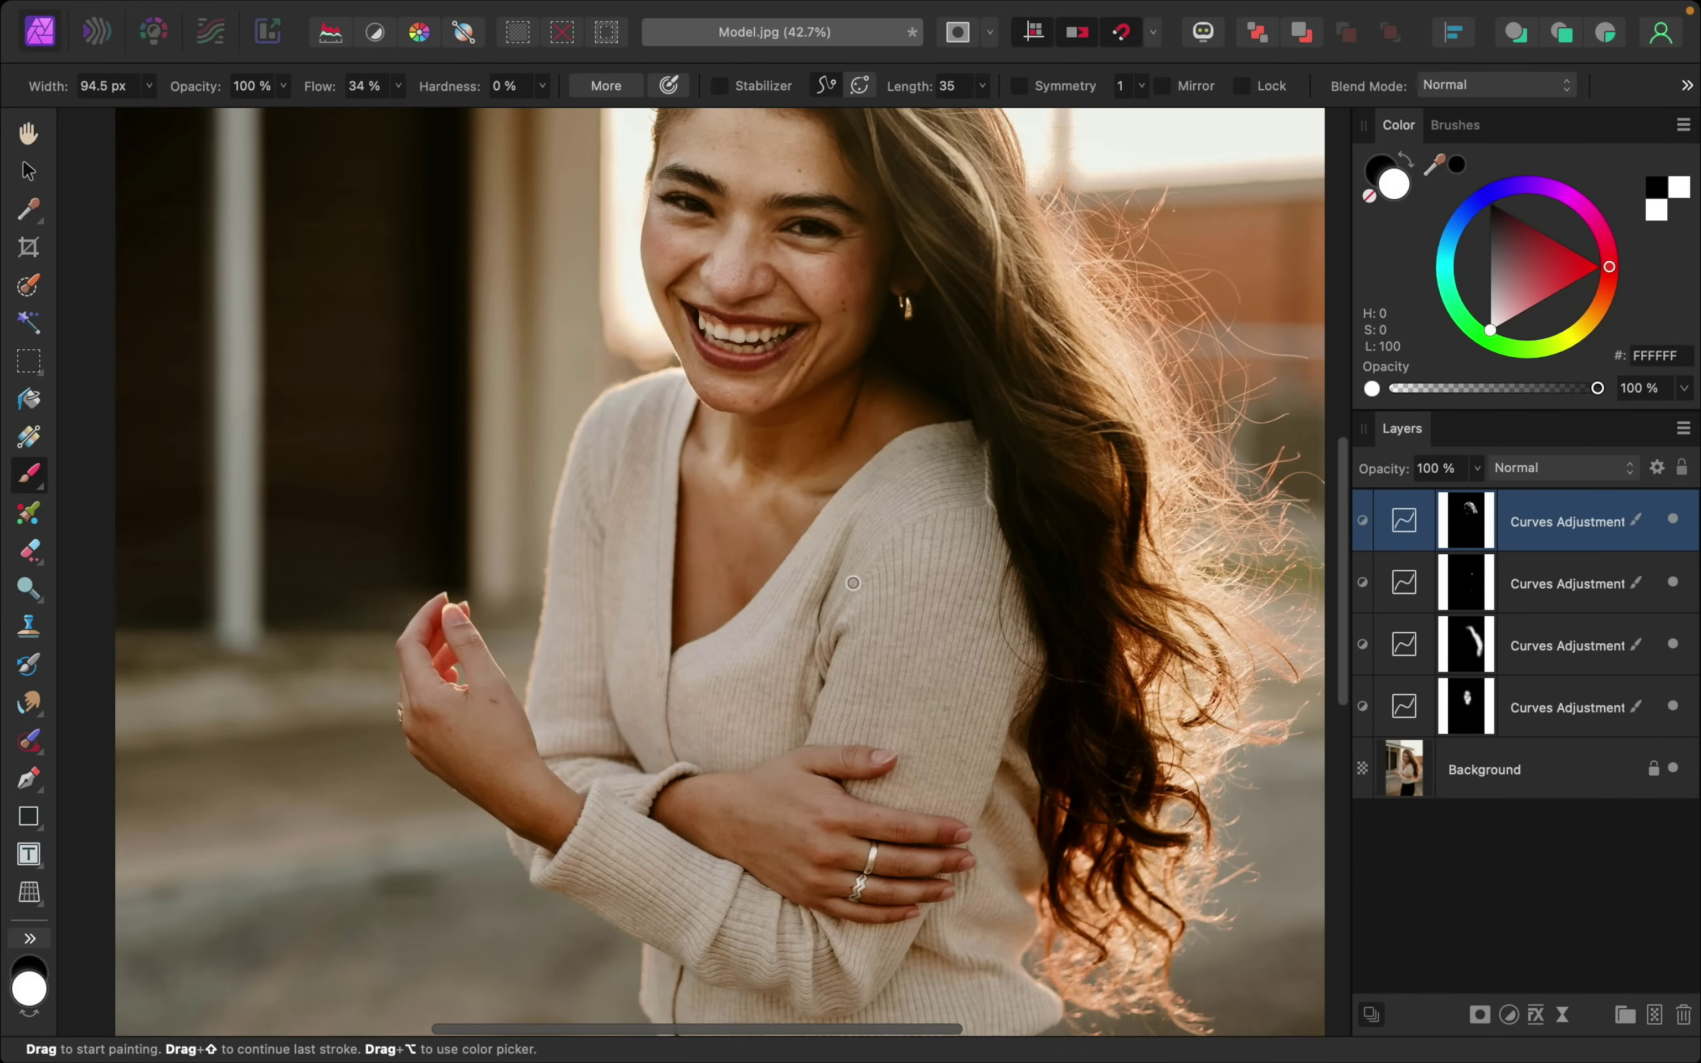
{"action": "key", "text": "super+0"}
{"action": "scroll", "coordinate": [853, 582], "scroll_direction": "up", "scroll_amount": 2}
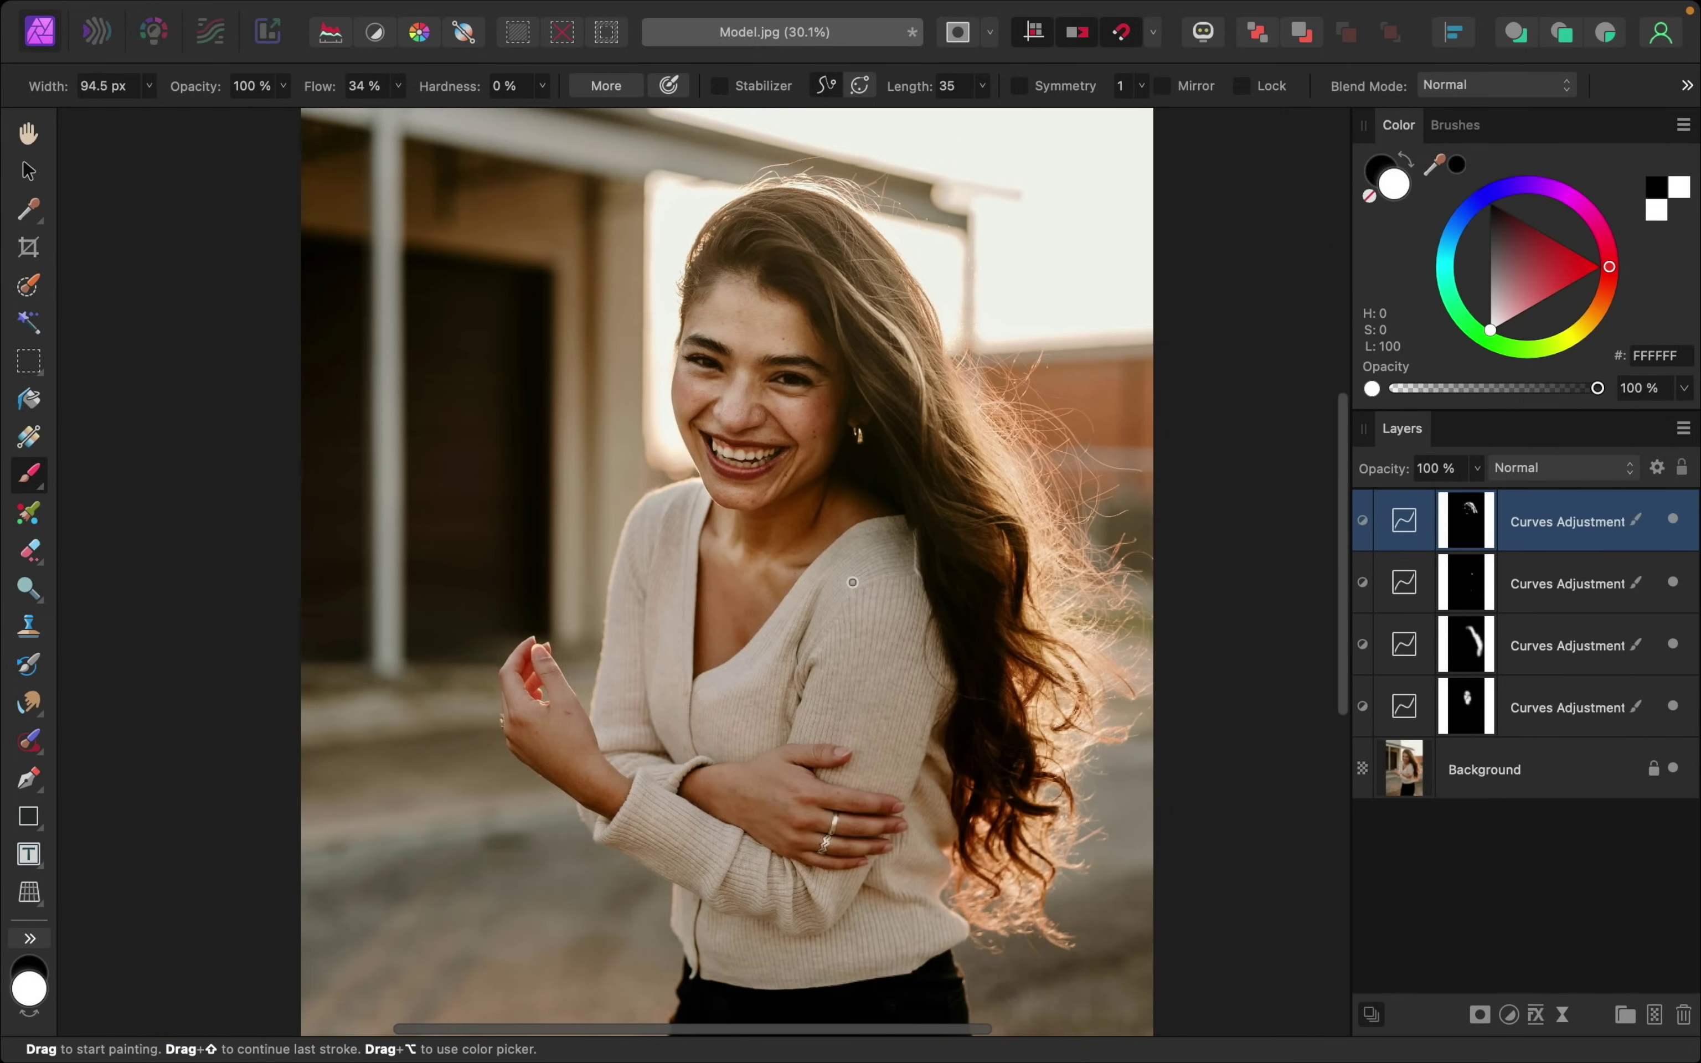
{"action": "scroll", "coordinate": [853, 582], "scroll_direction": "down", "scroll_amount": 2}
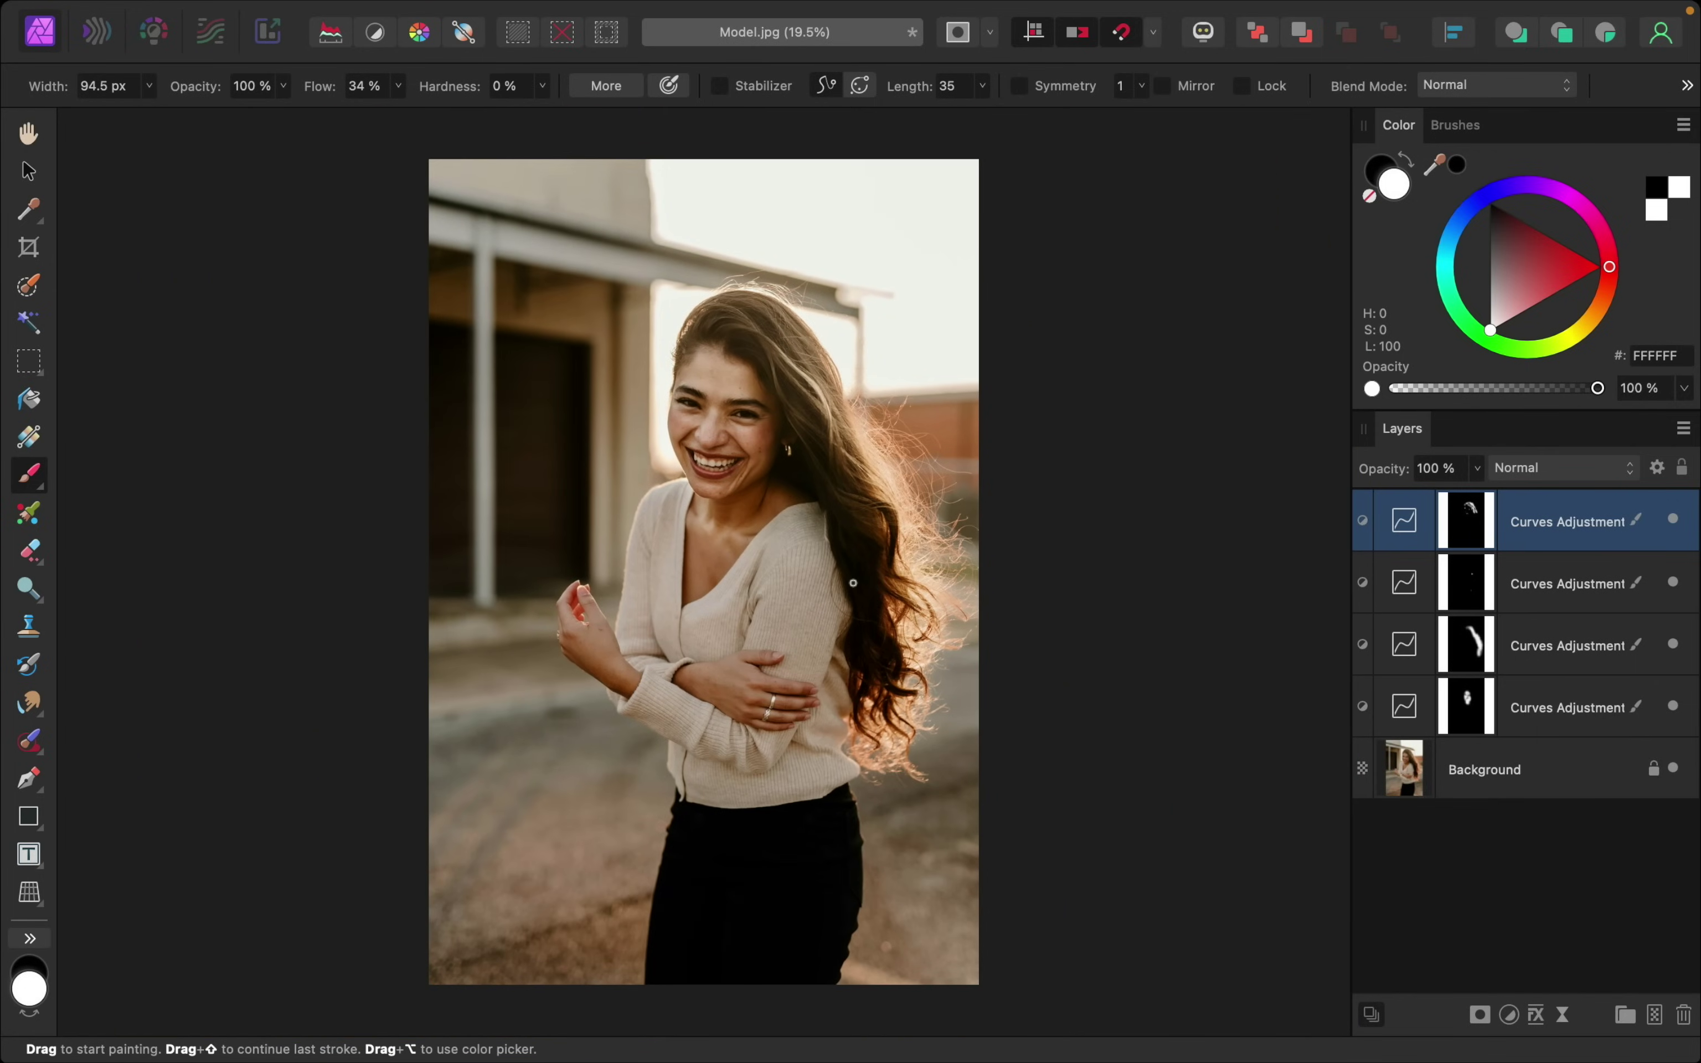
{"action": "left_click", "coordinate": [1558, 716], "text": "shift"}
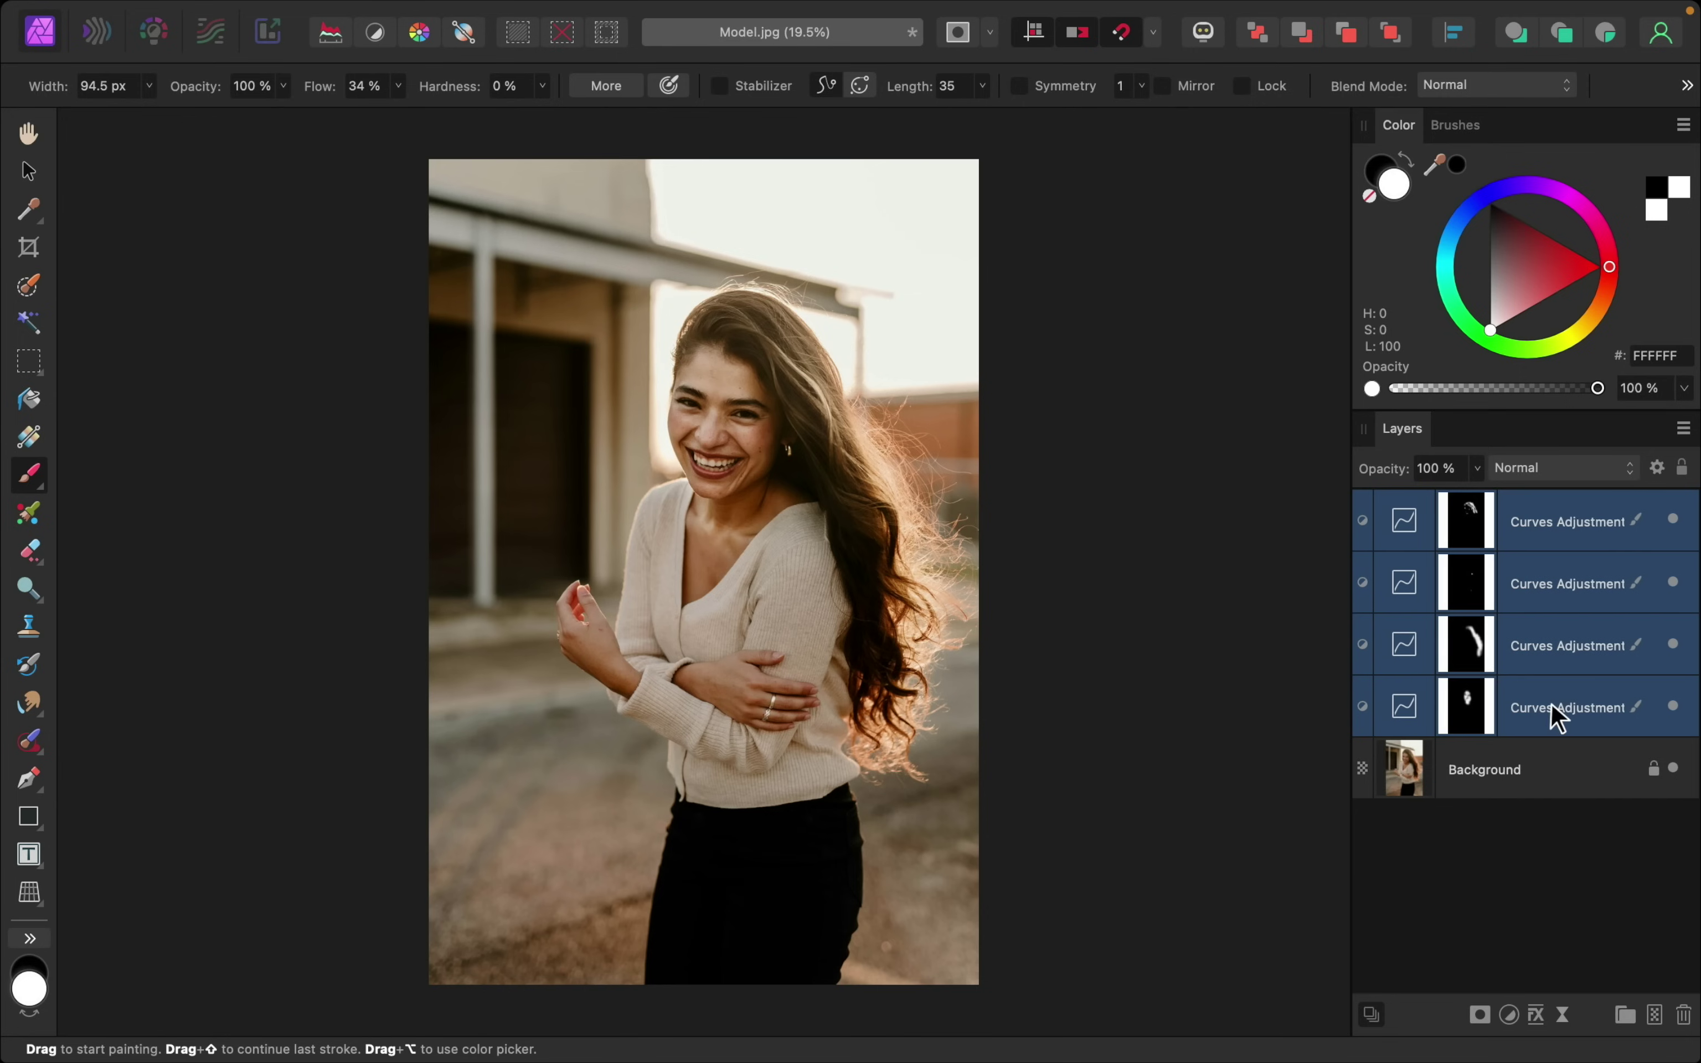
{"action": "left_click", "coordinate": [1674, 706]}
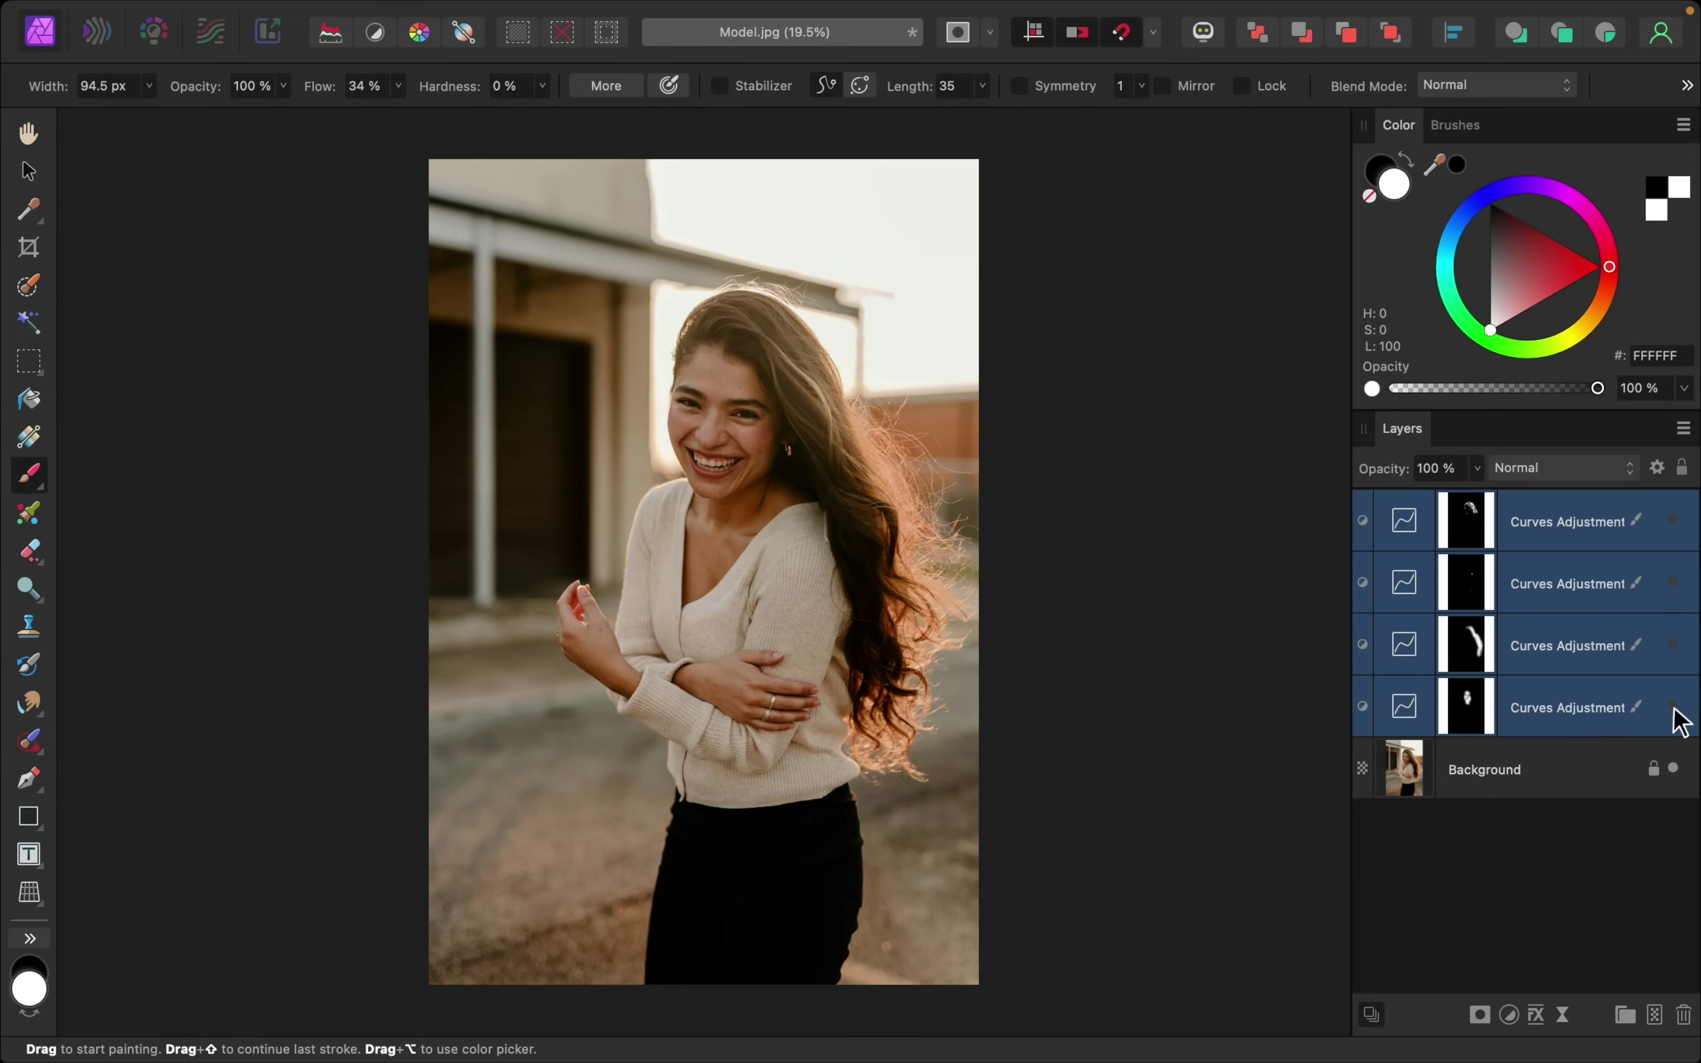
{"action": "left_click", "coordinate": [1673, 706]}
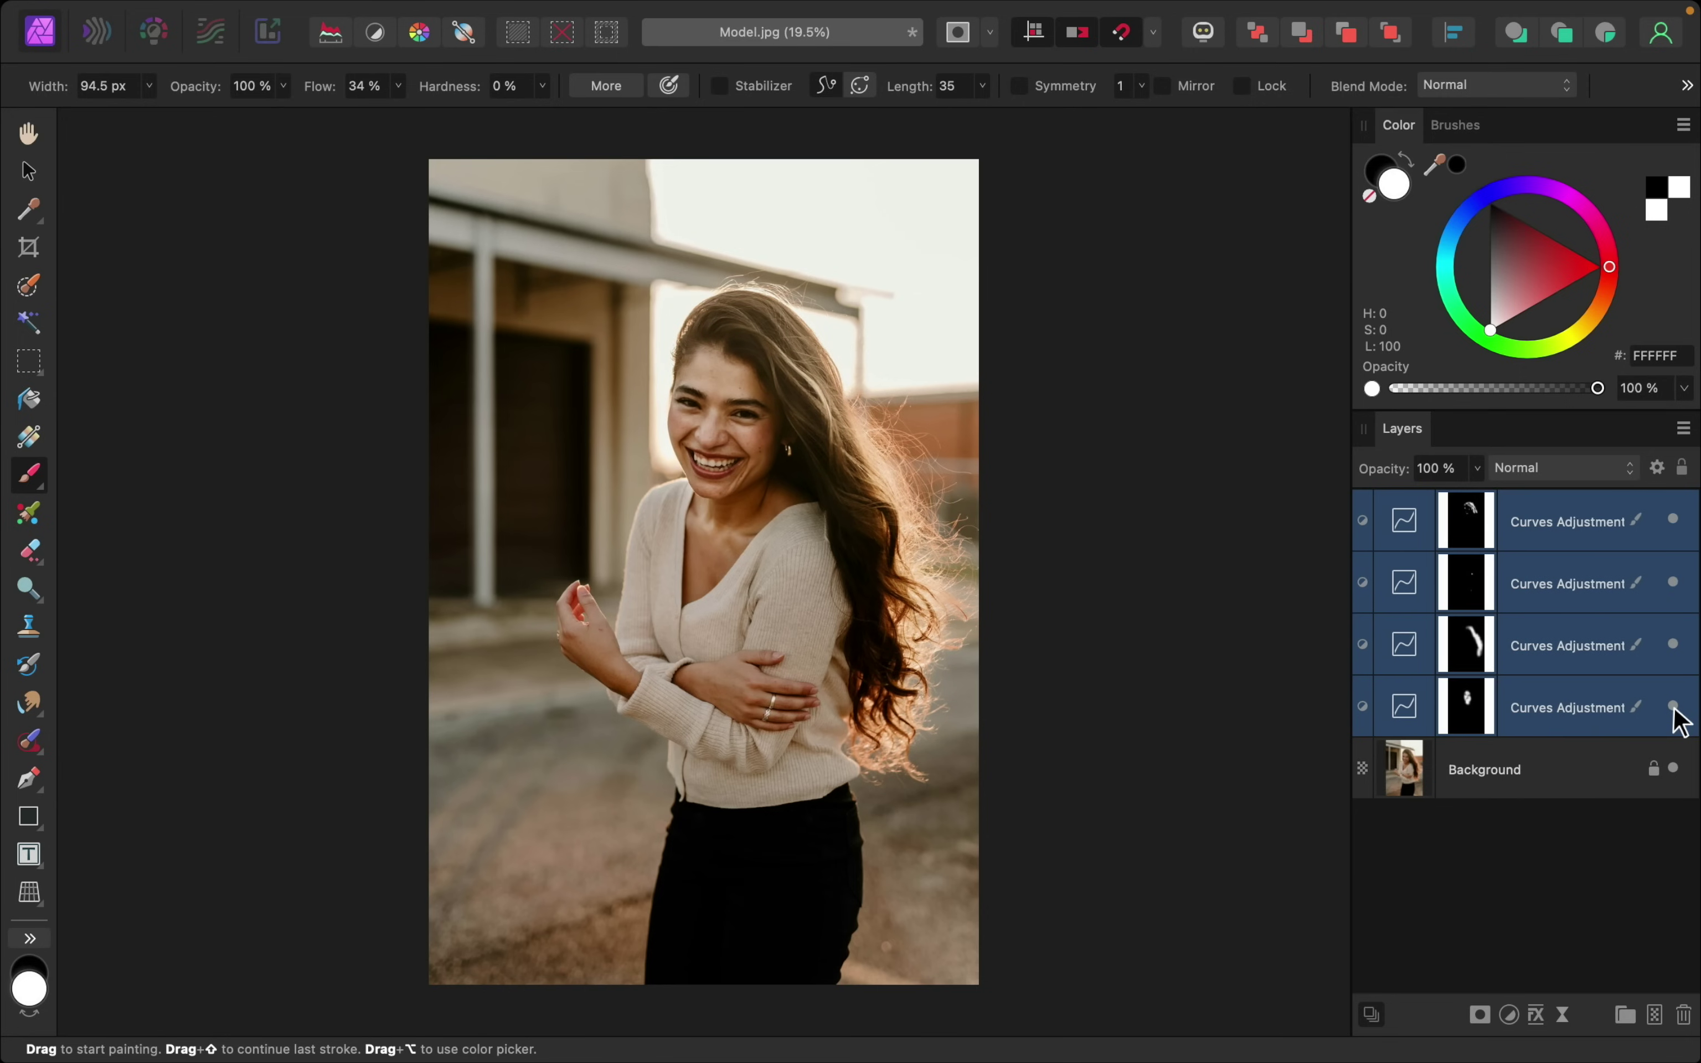